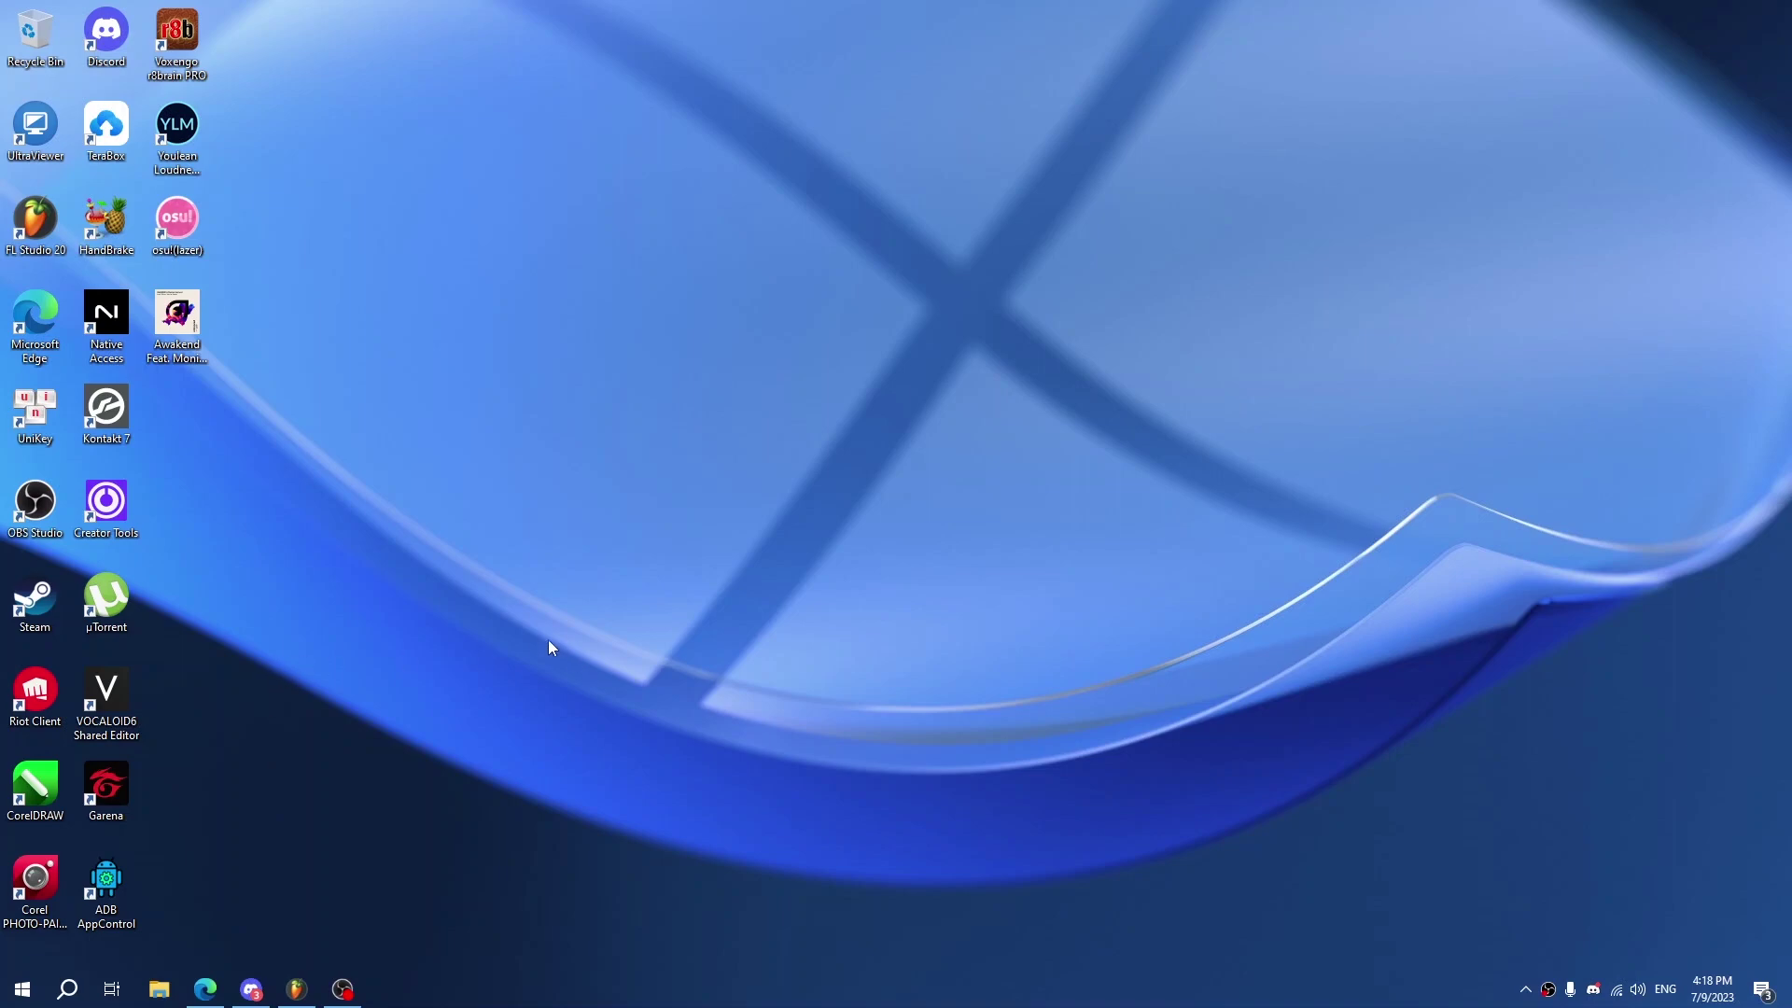
pyautogui.click(297, 987)
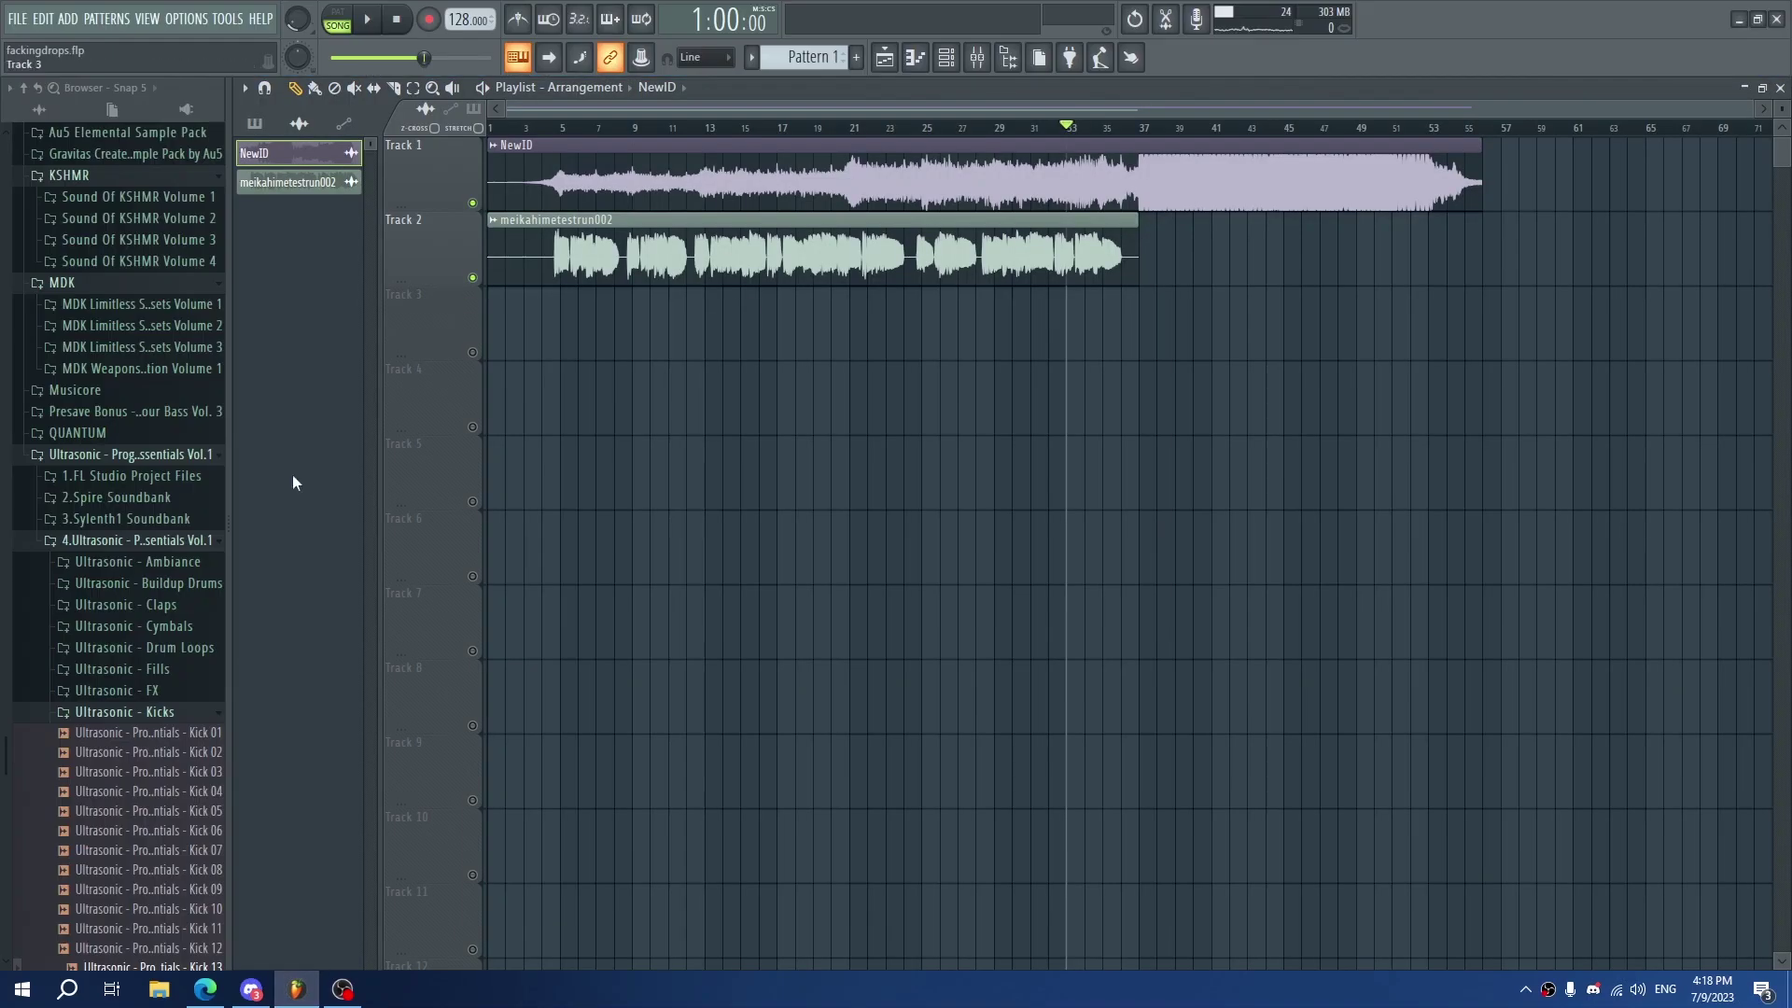
pyautogui.press('super+d')
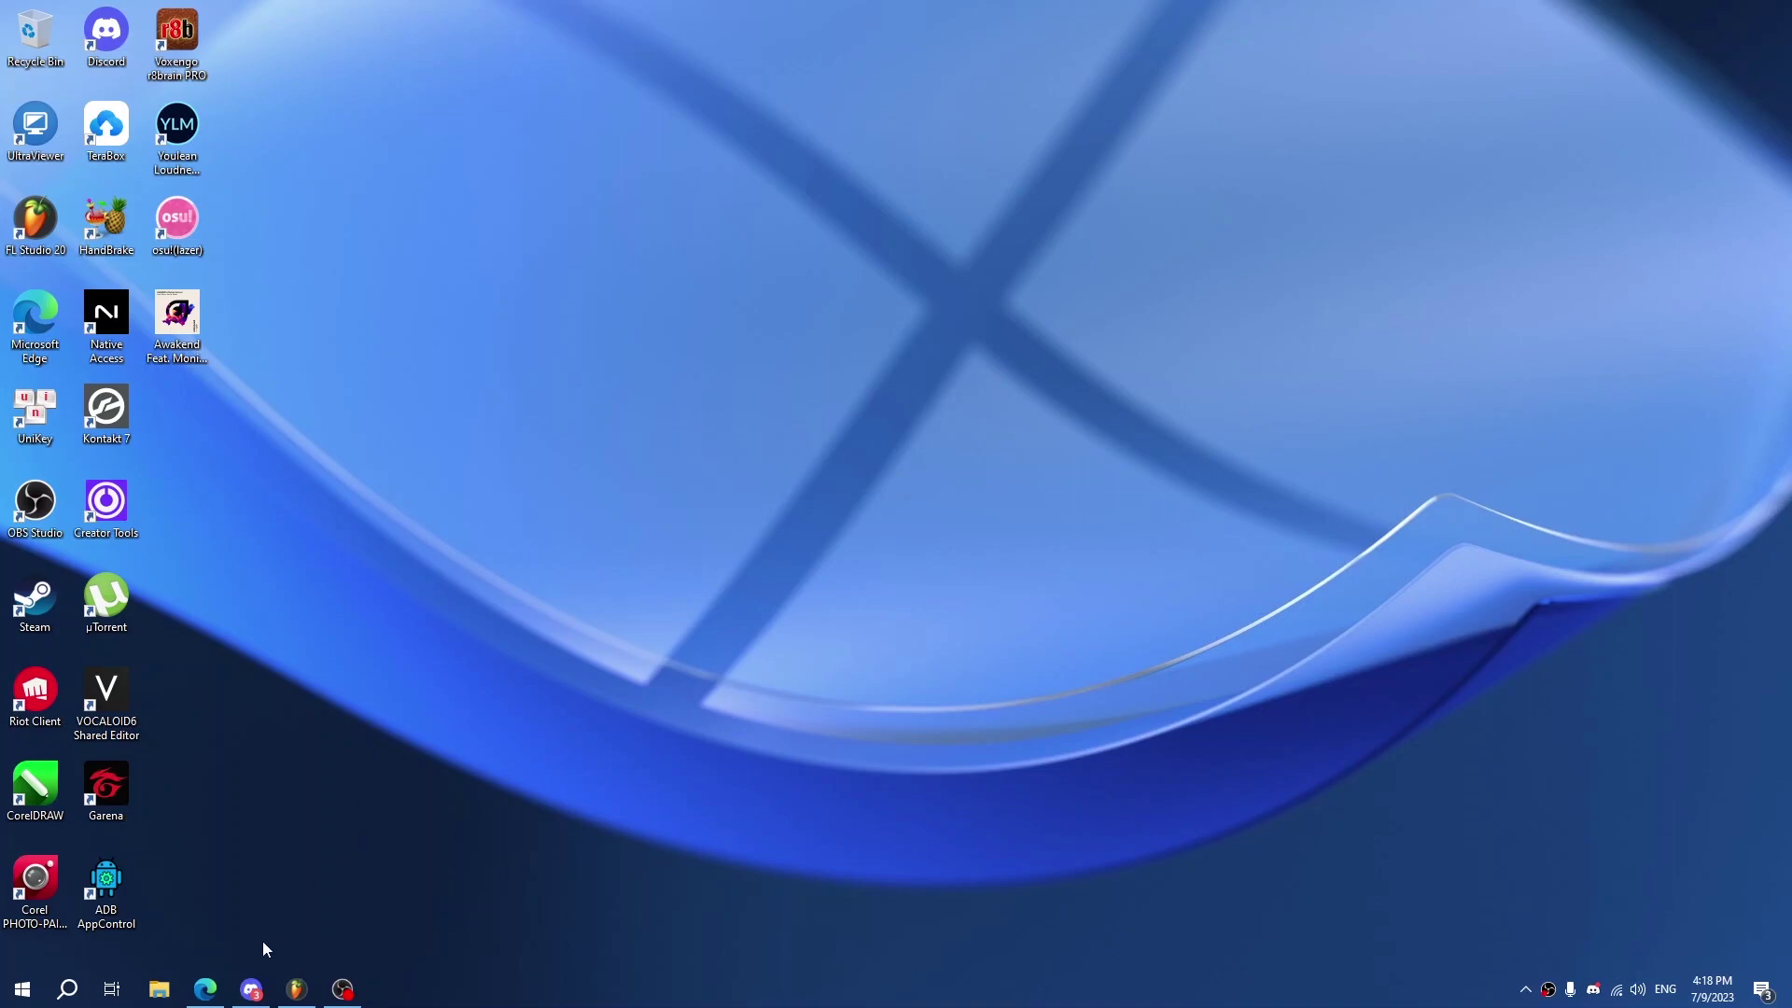
# Switch to Microsoft Edge and download the Voicemeeter 1.0.8.8 EXE installer from the VB-Audio Voicemeeter page
pyautogui.click(205, 987)
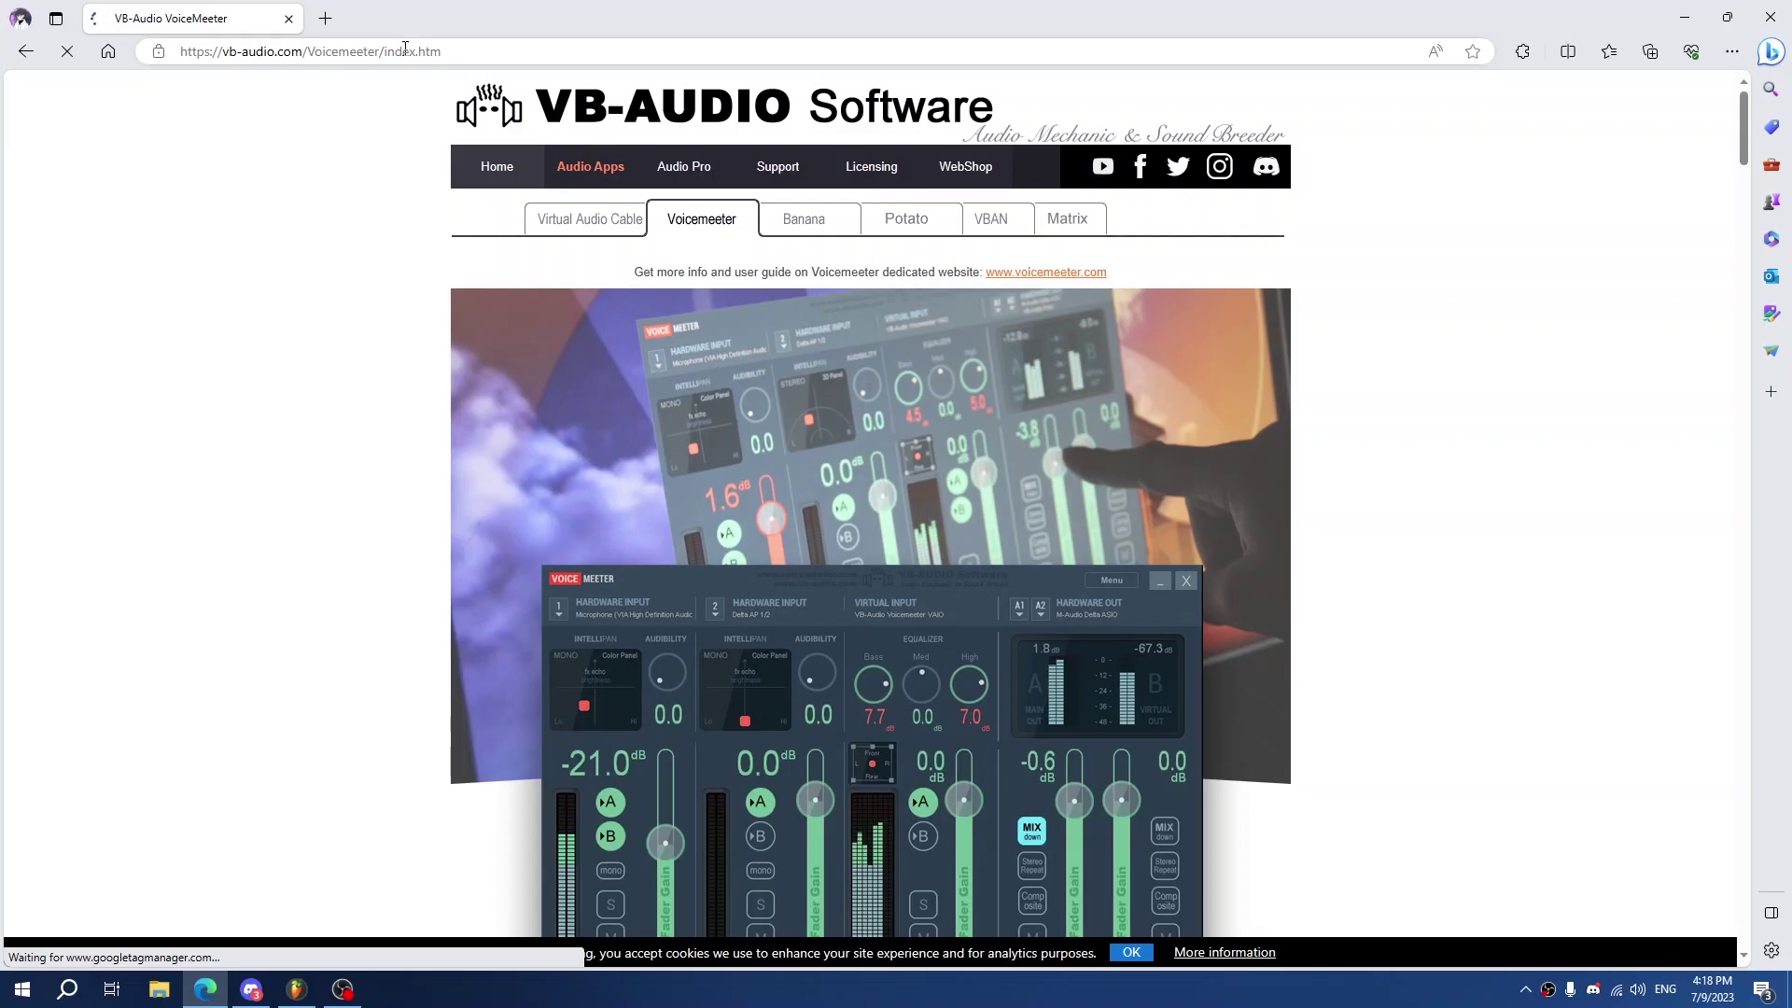
pyautogui.scroll(-3, 336, 287)
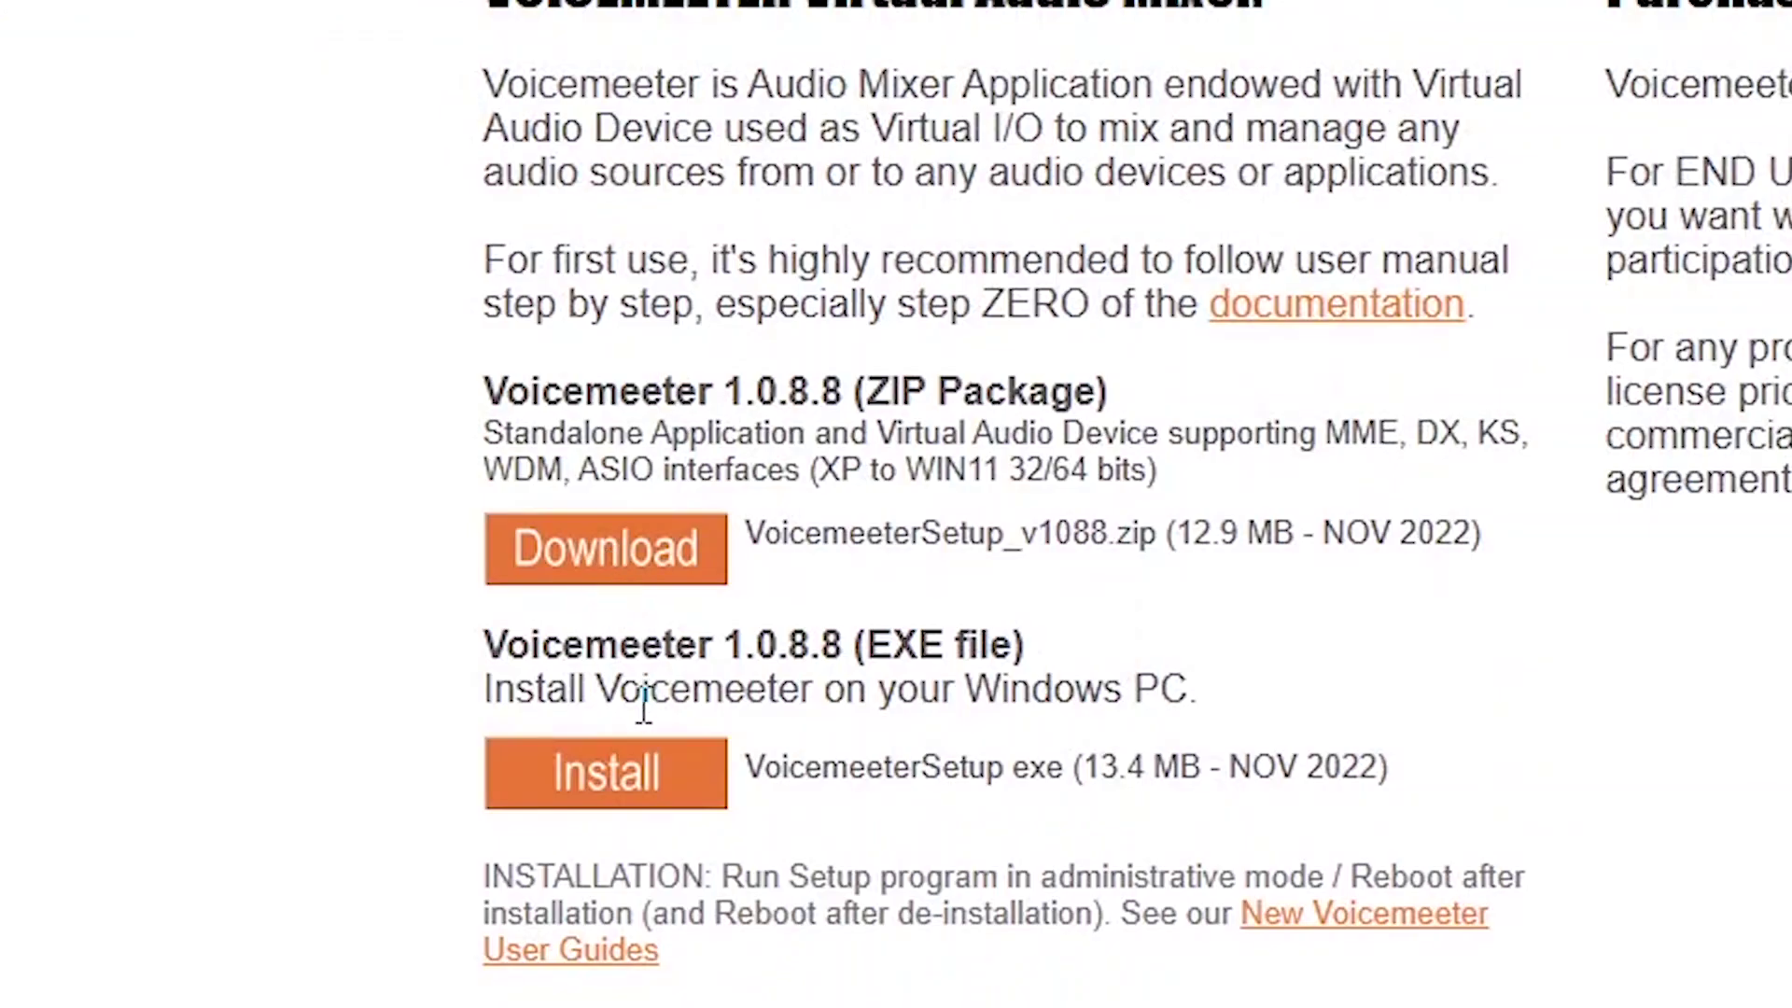
pyautogui.click(624, 746)
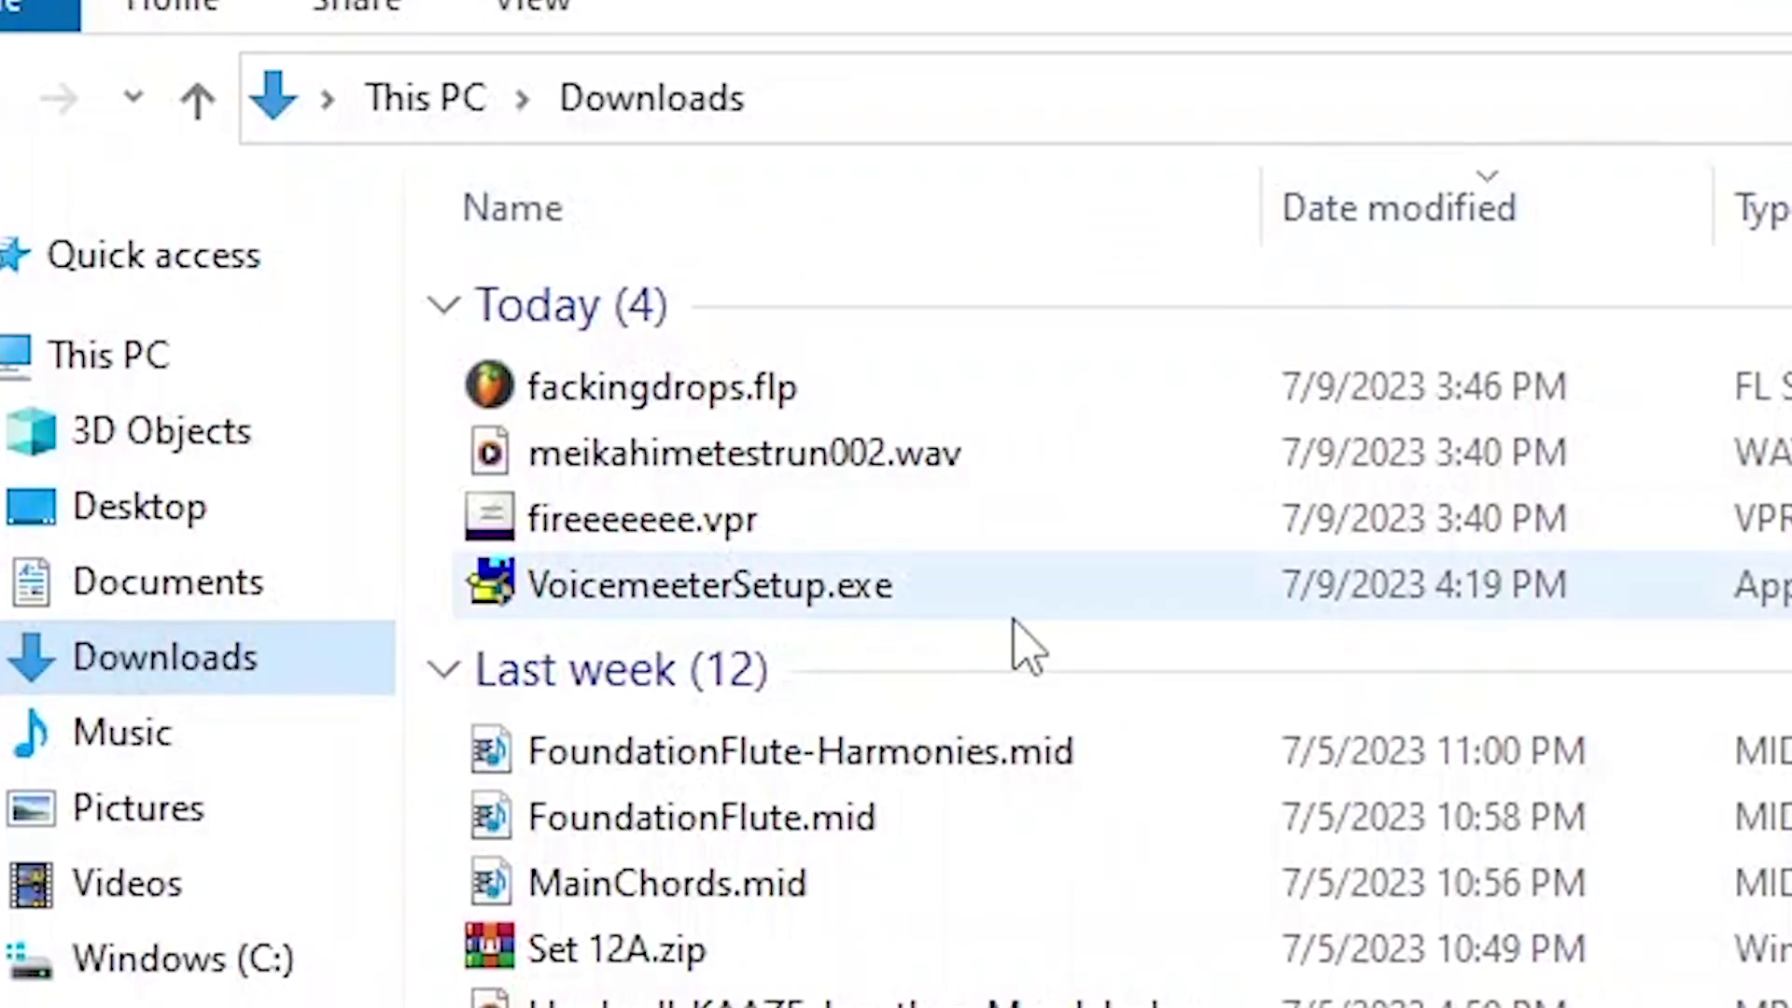
# Run VoicemeeterSetup.exe from the Downloads folder, install Voicemeeter, and close the thank-you page and the reboot notice
pyautogui.click(830, 594)
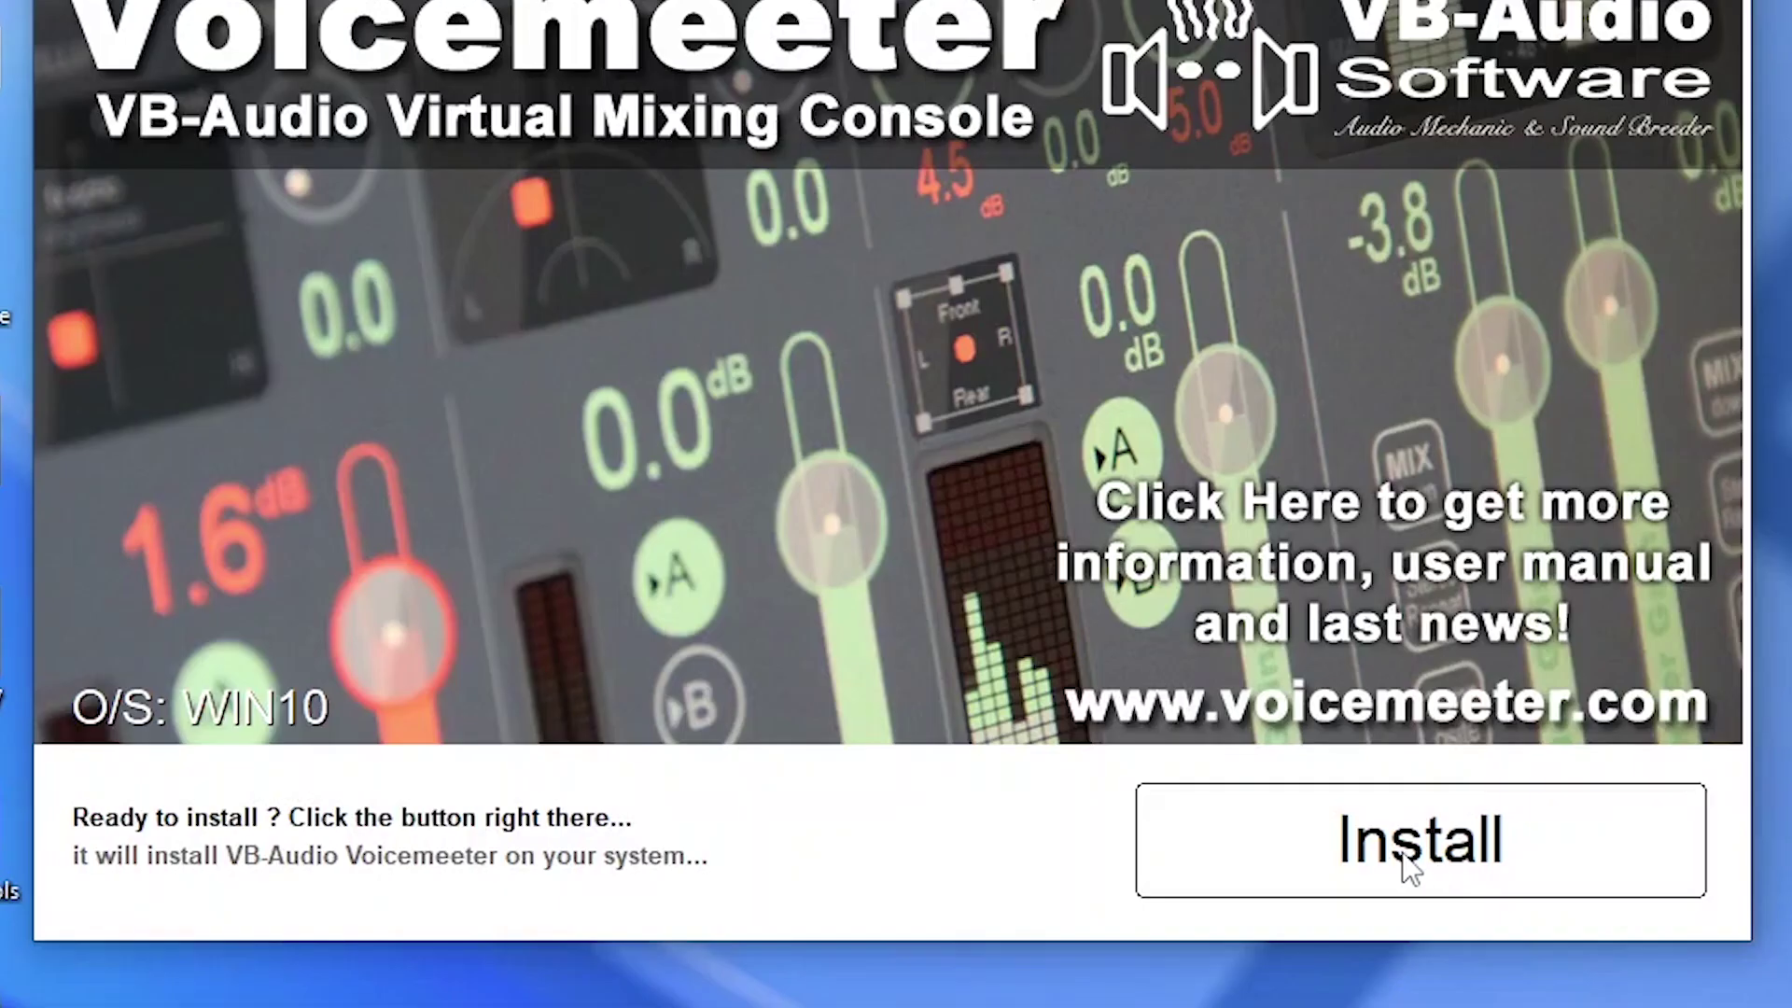
pyautogui.click(1404, 852)
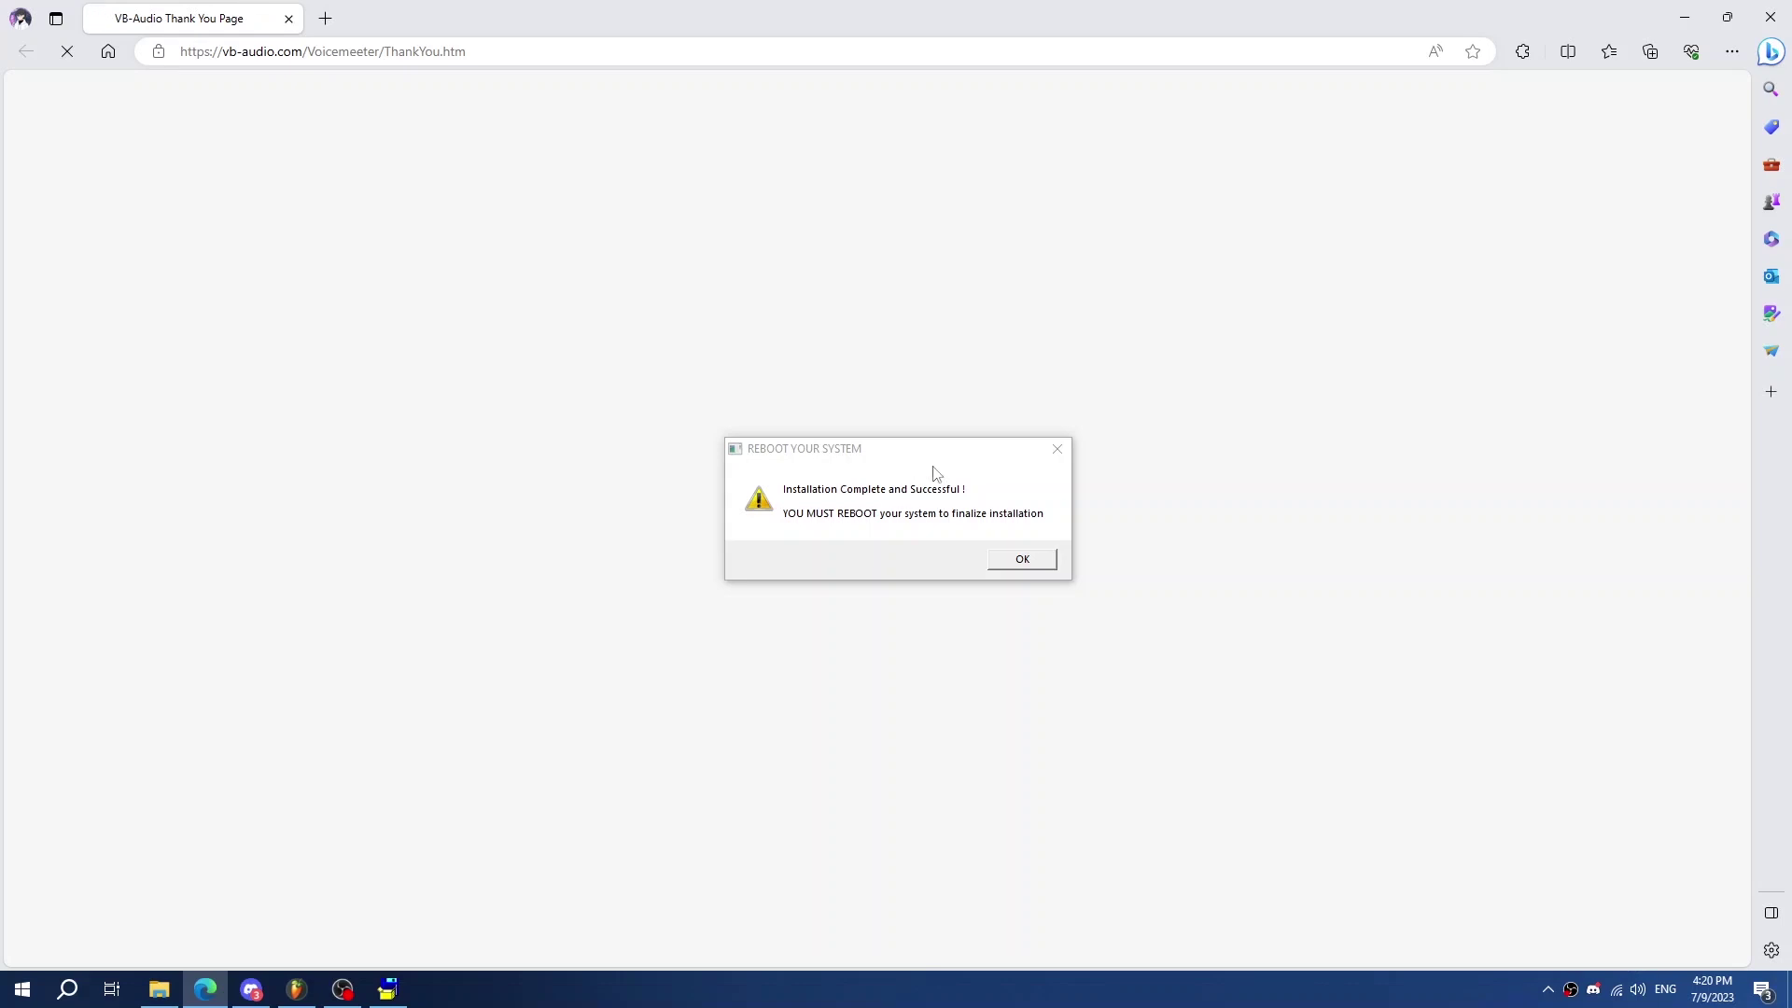
pyautogui.click(1771, 17)
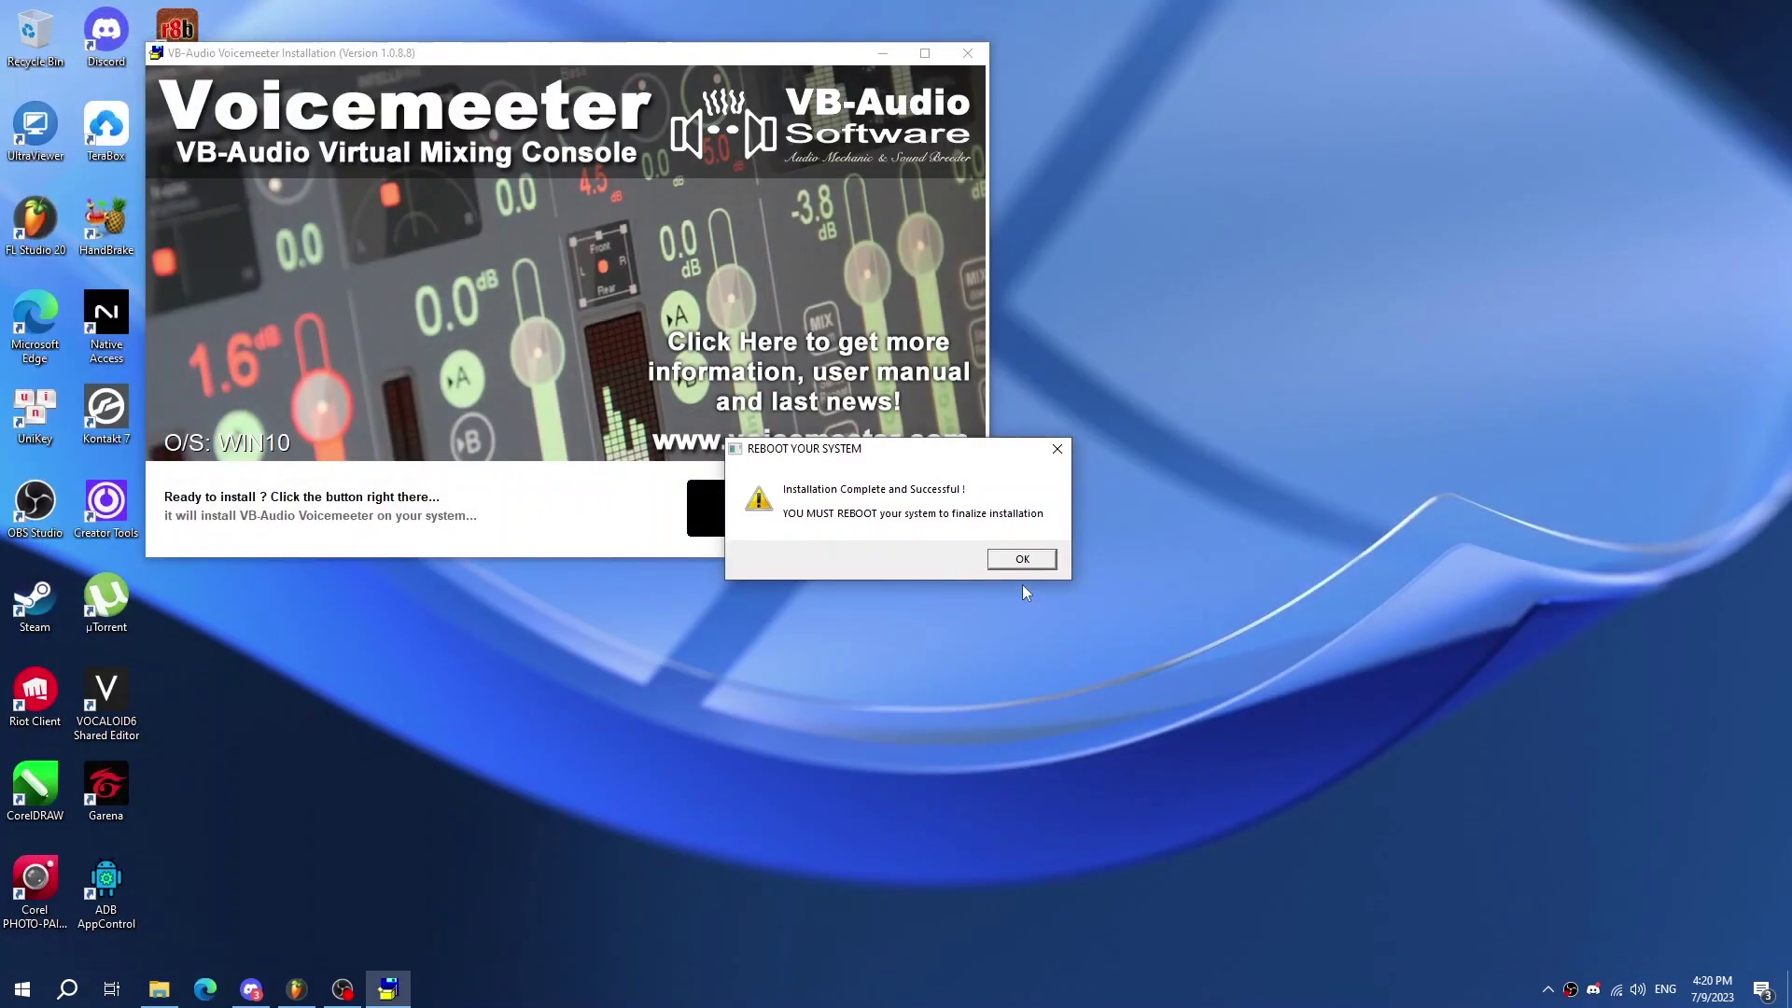
pyautogui.click(1021, 559)
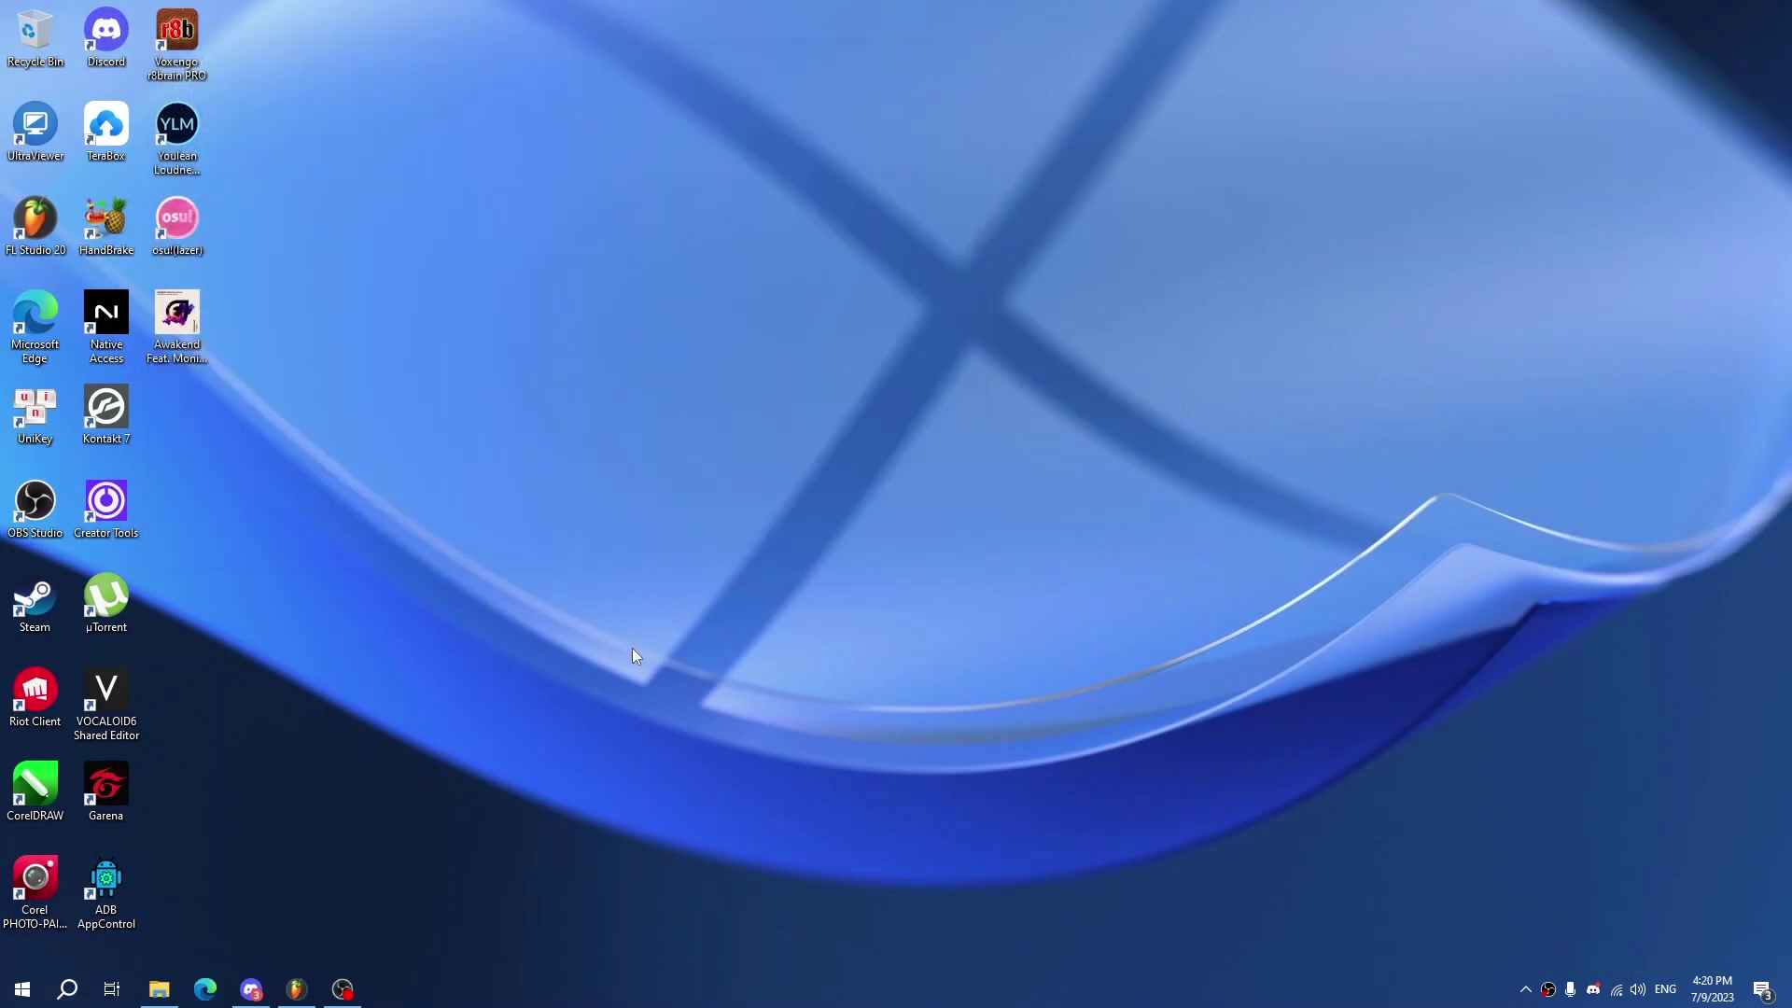
# Restart the computer to finalize the Voicemeeter installation
pyautogui.click(23, 989)
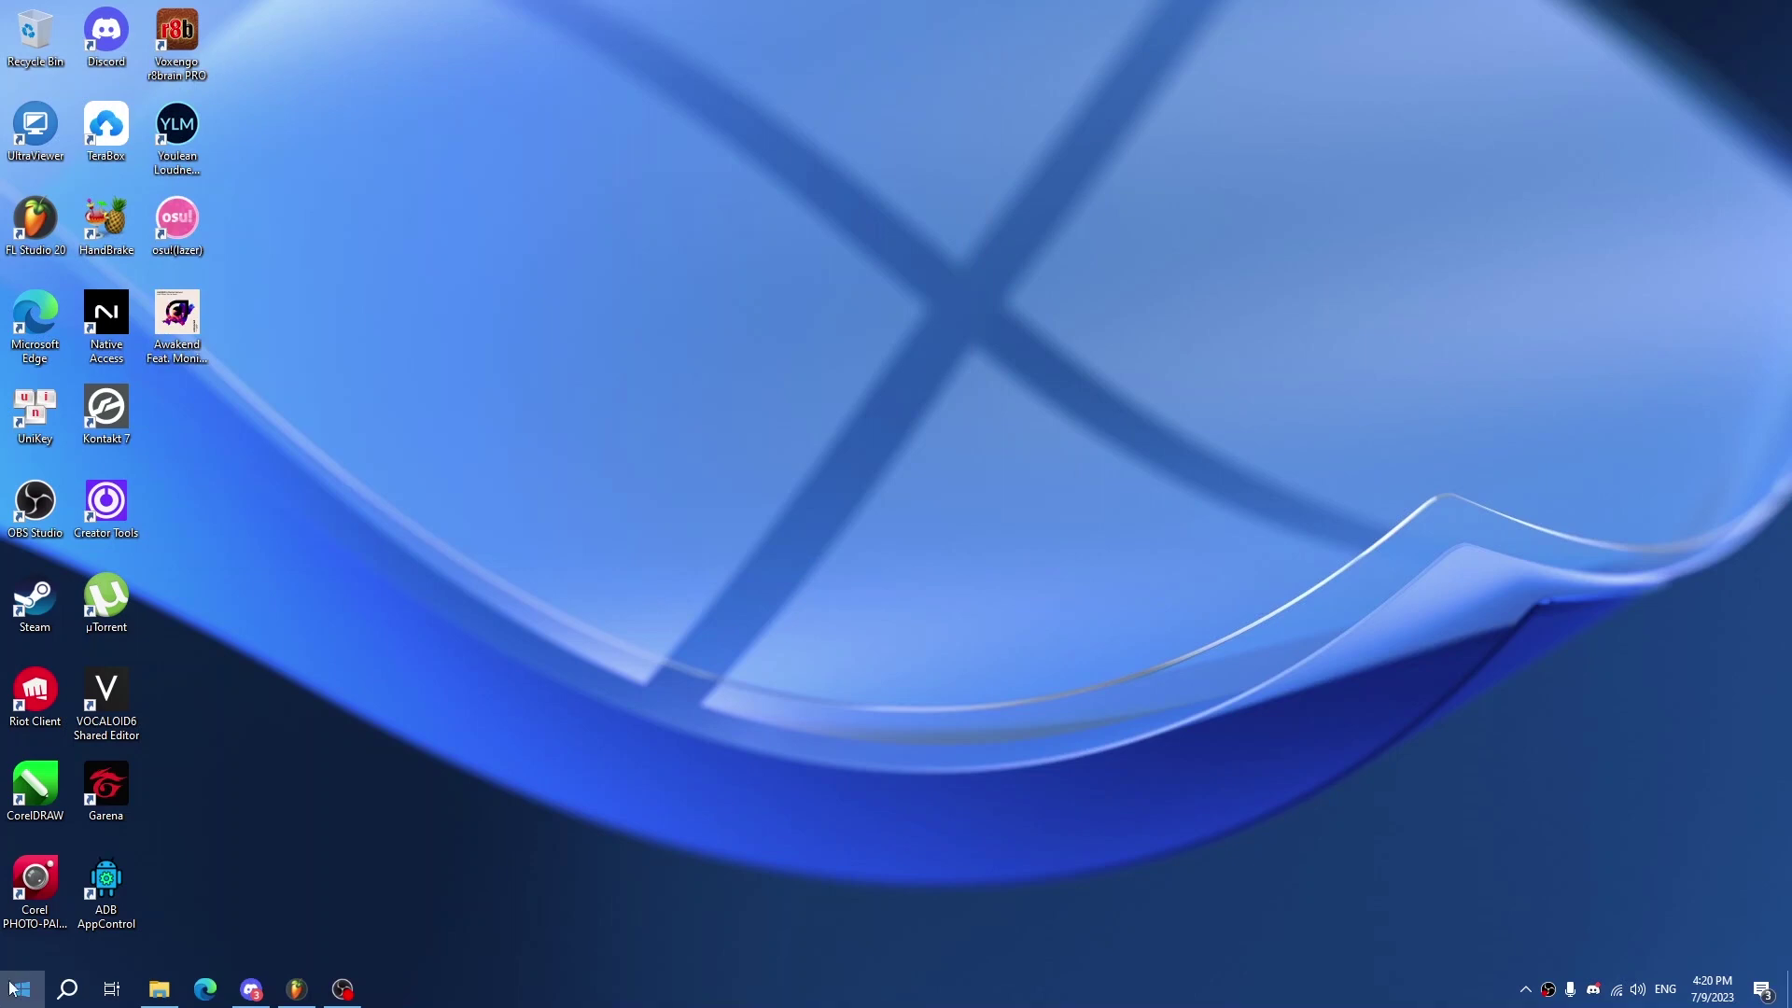
pyautogui.click(492, 696)
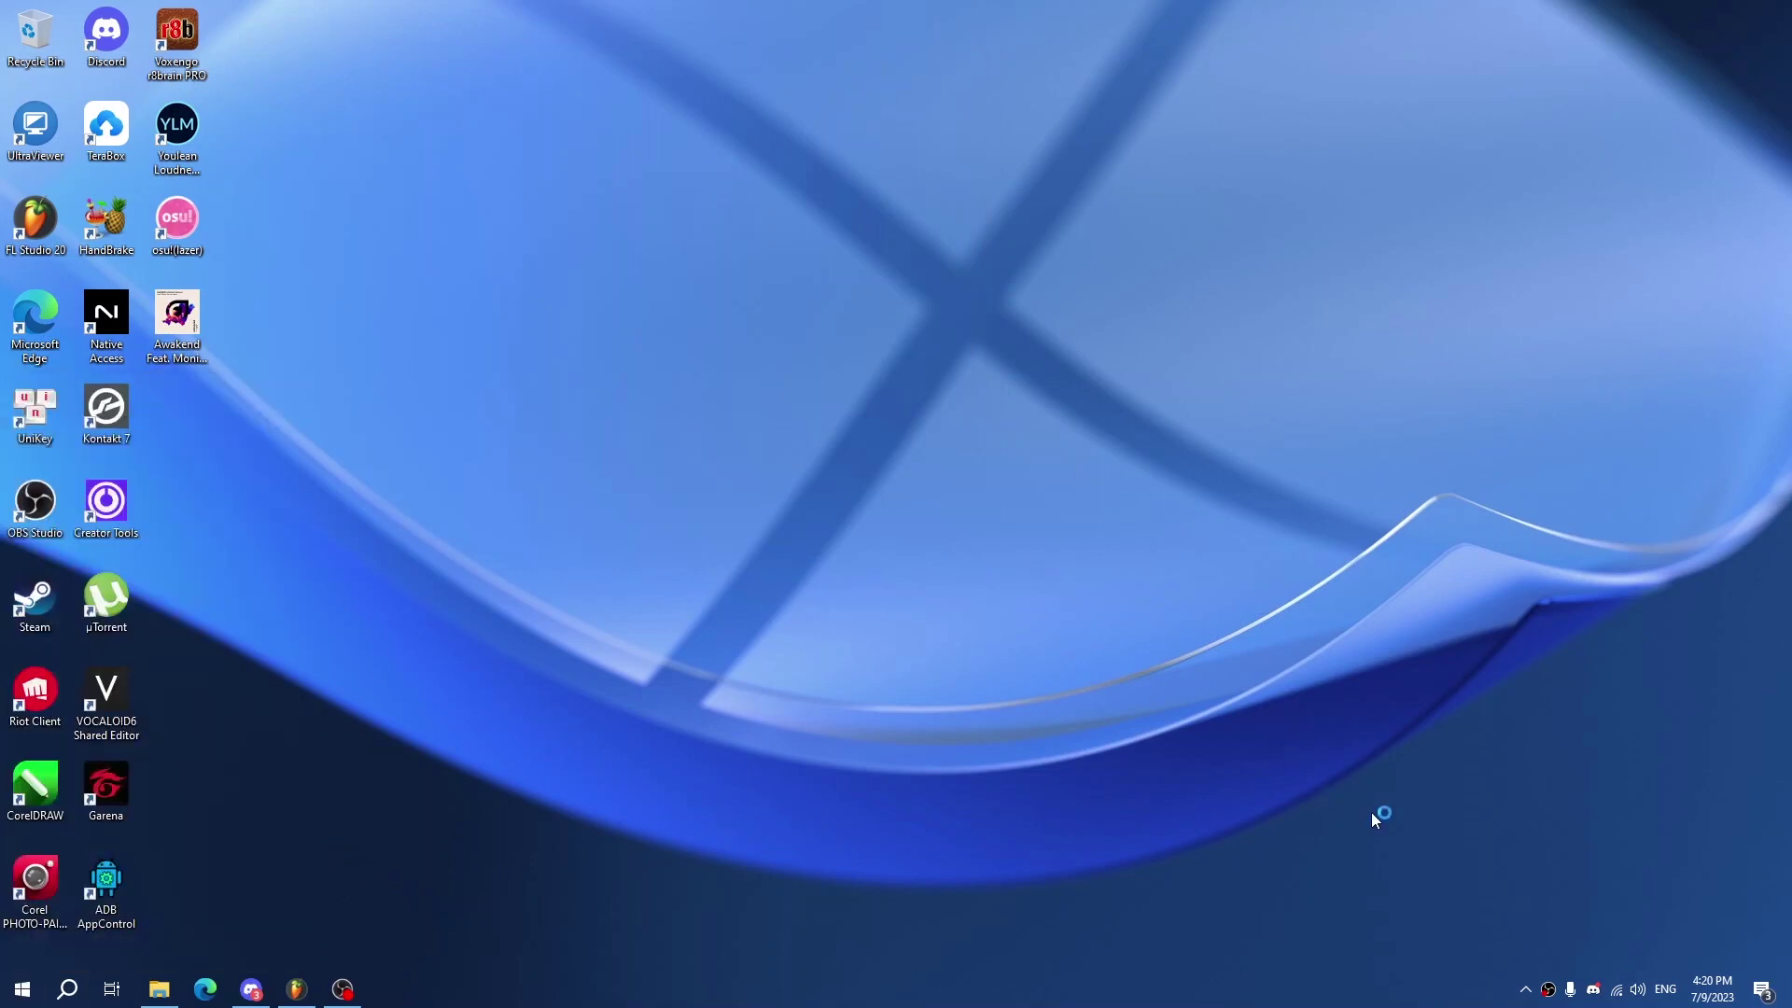
pyautogui.click(1519, 985)
pyautogui.click(1705, 838)
pyautogui.click(342, 988)
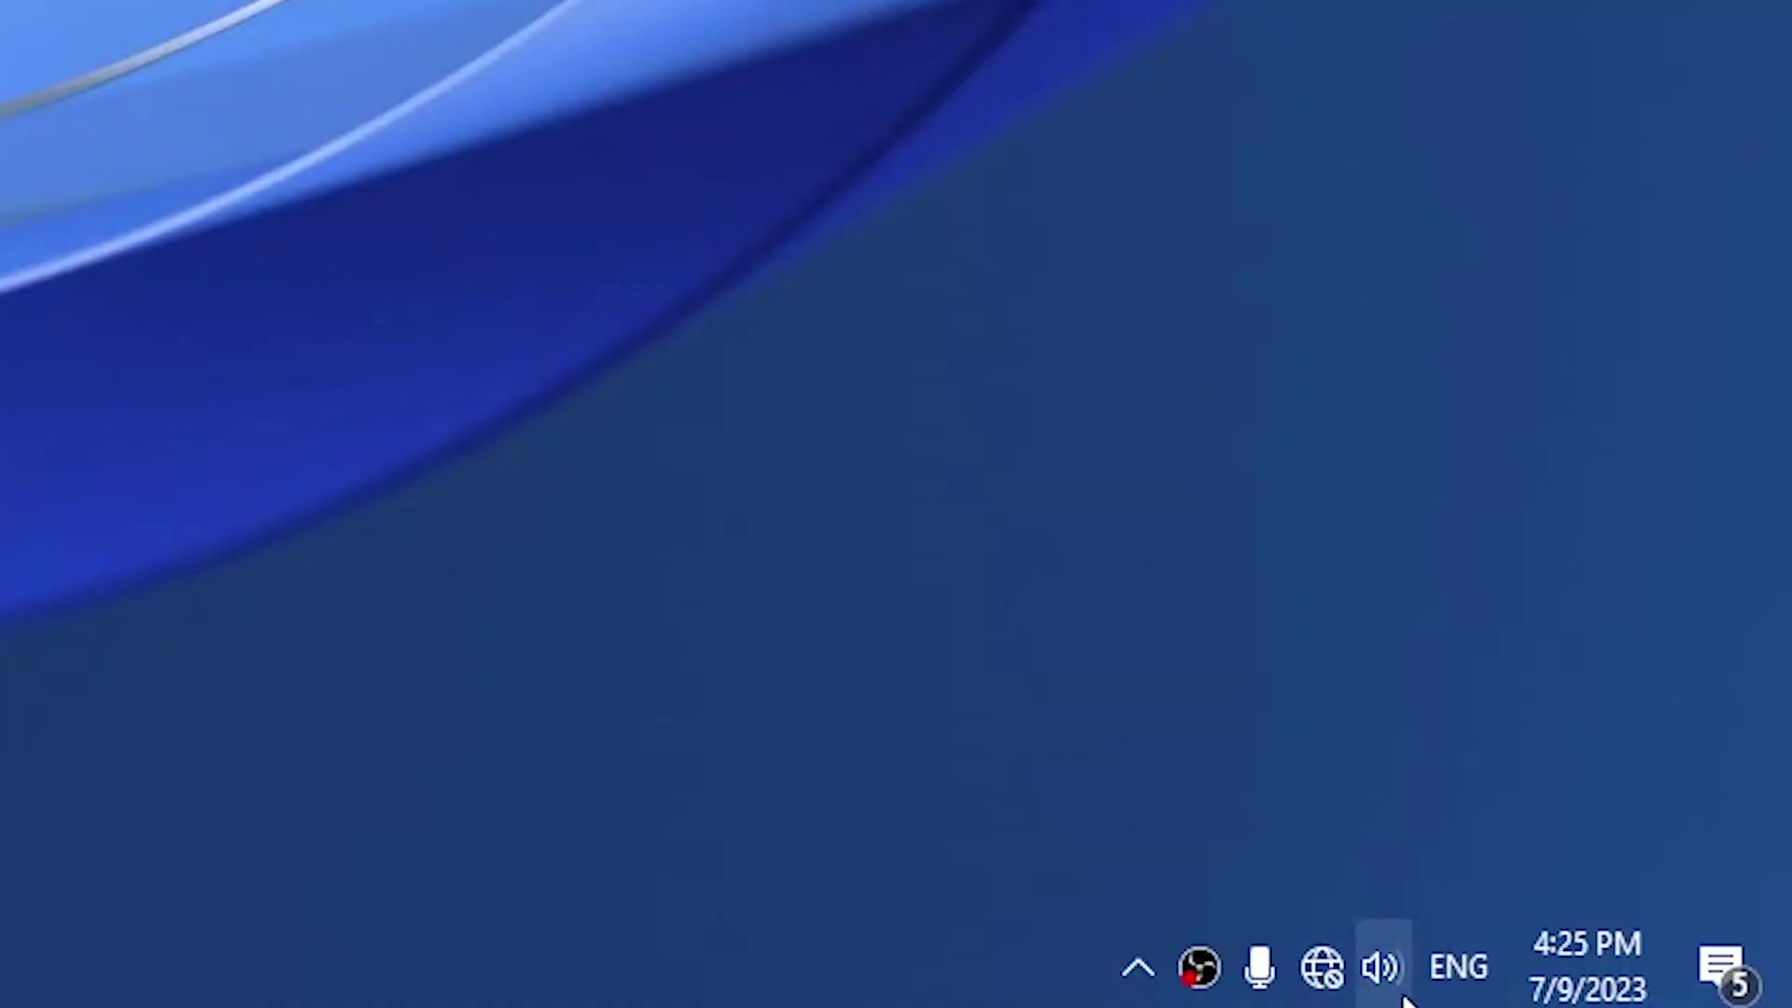
# Open the Windows Sound dialog and select Speakers / Headphones in the list of playback devices
pyautogui.rightClick(1638, 990)
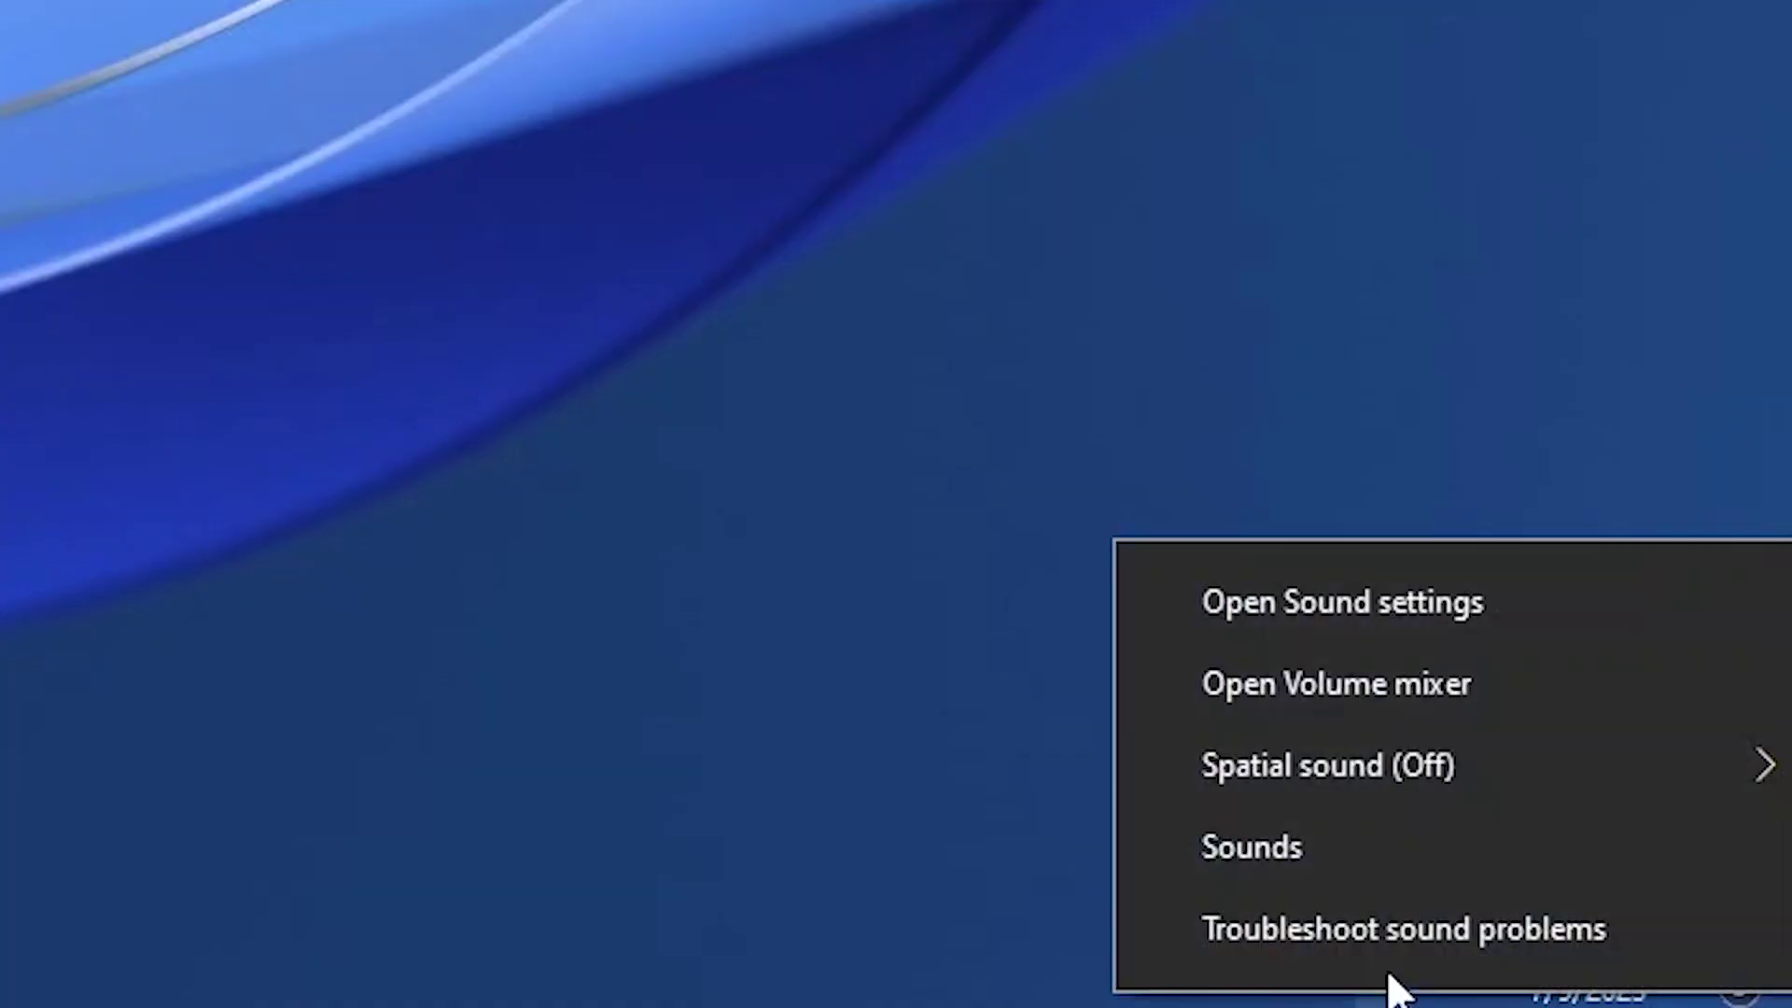
pyautogui.click(1318, 847)
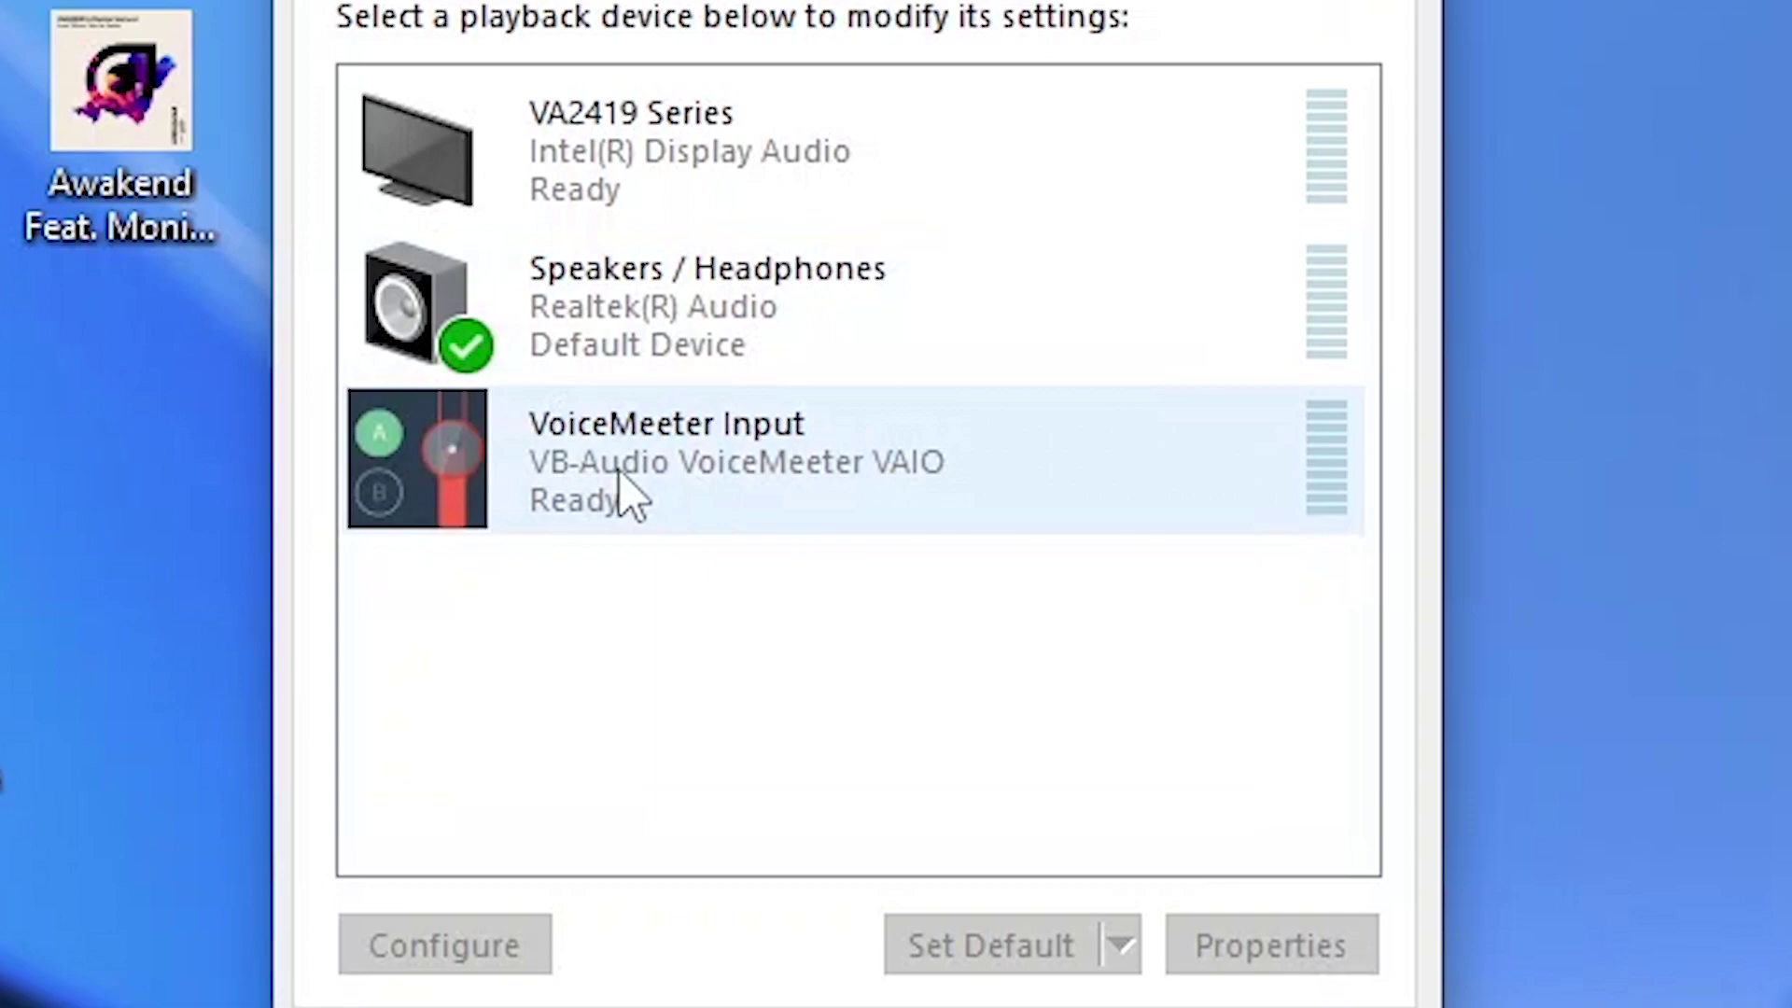
pyautogui.click(357, 428)
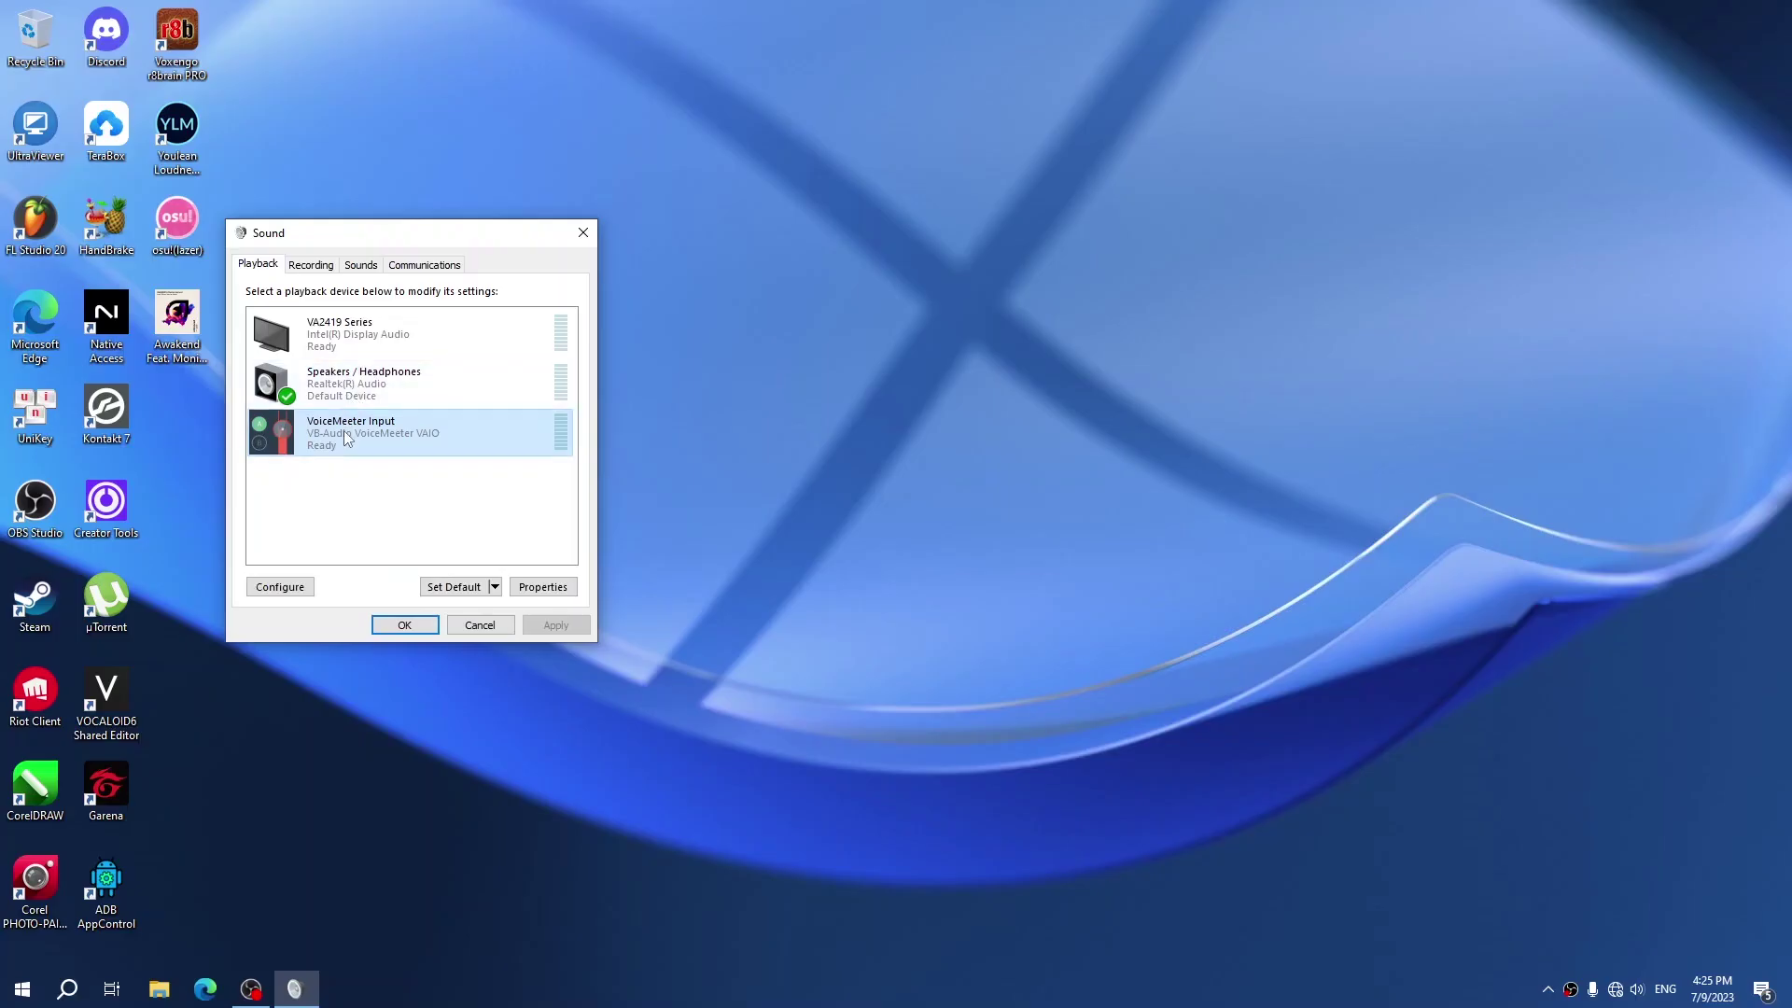
pyautogui.click(432, 396)
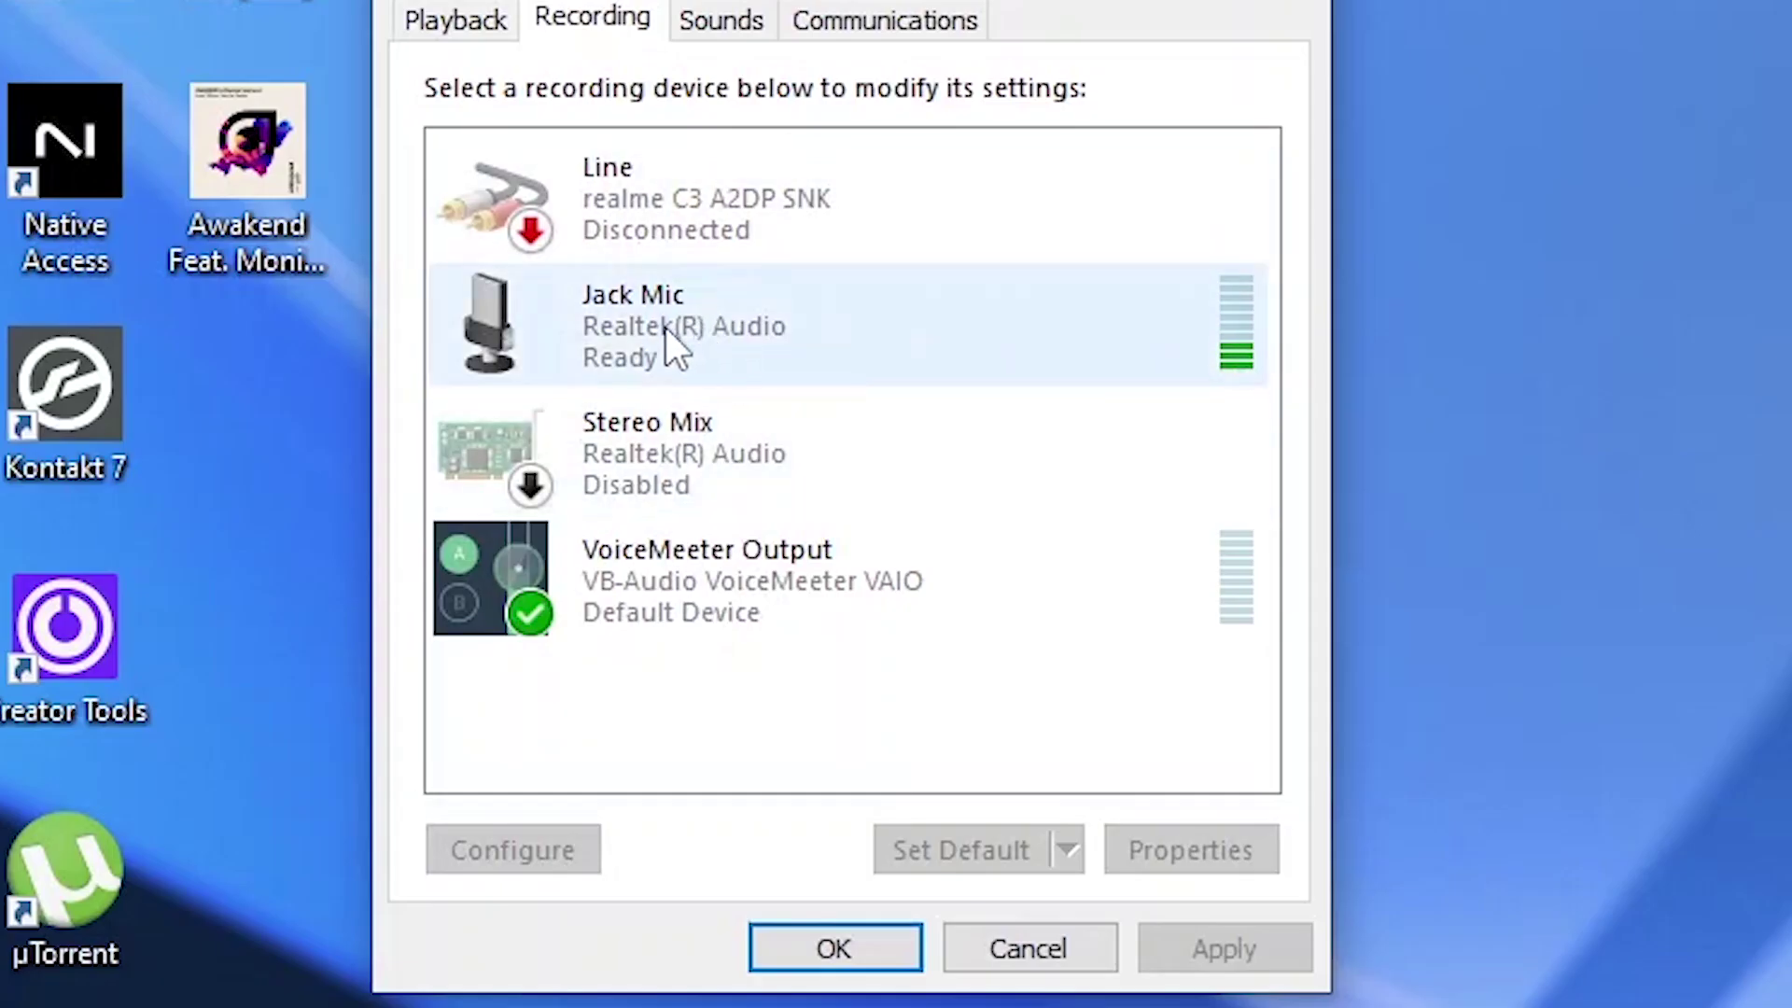
# Make the Realtek Jack Mic the default recording device and accept the sound settings
pyautogui.click(665, 327)
pyautogui.click(960, 838)
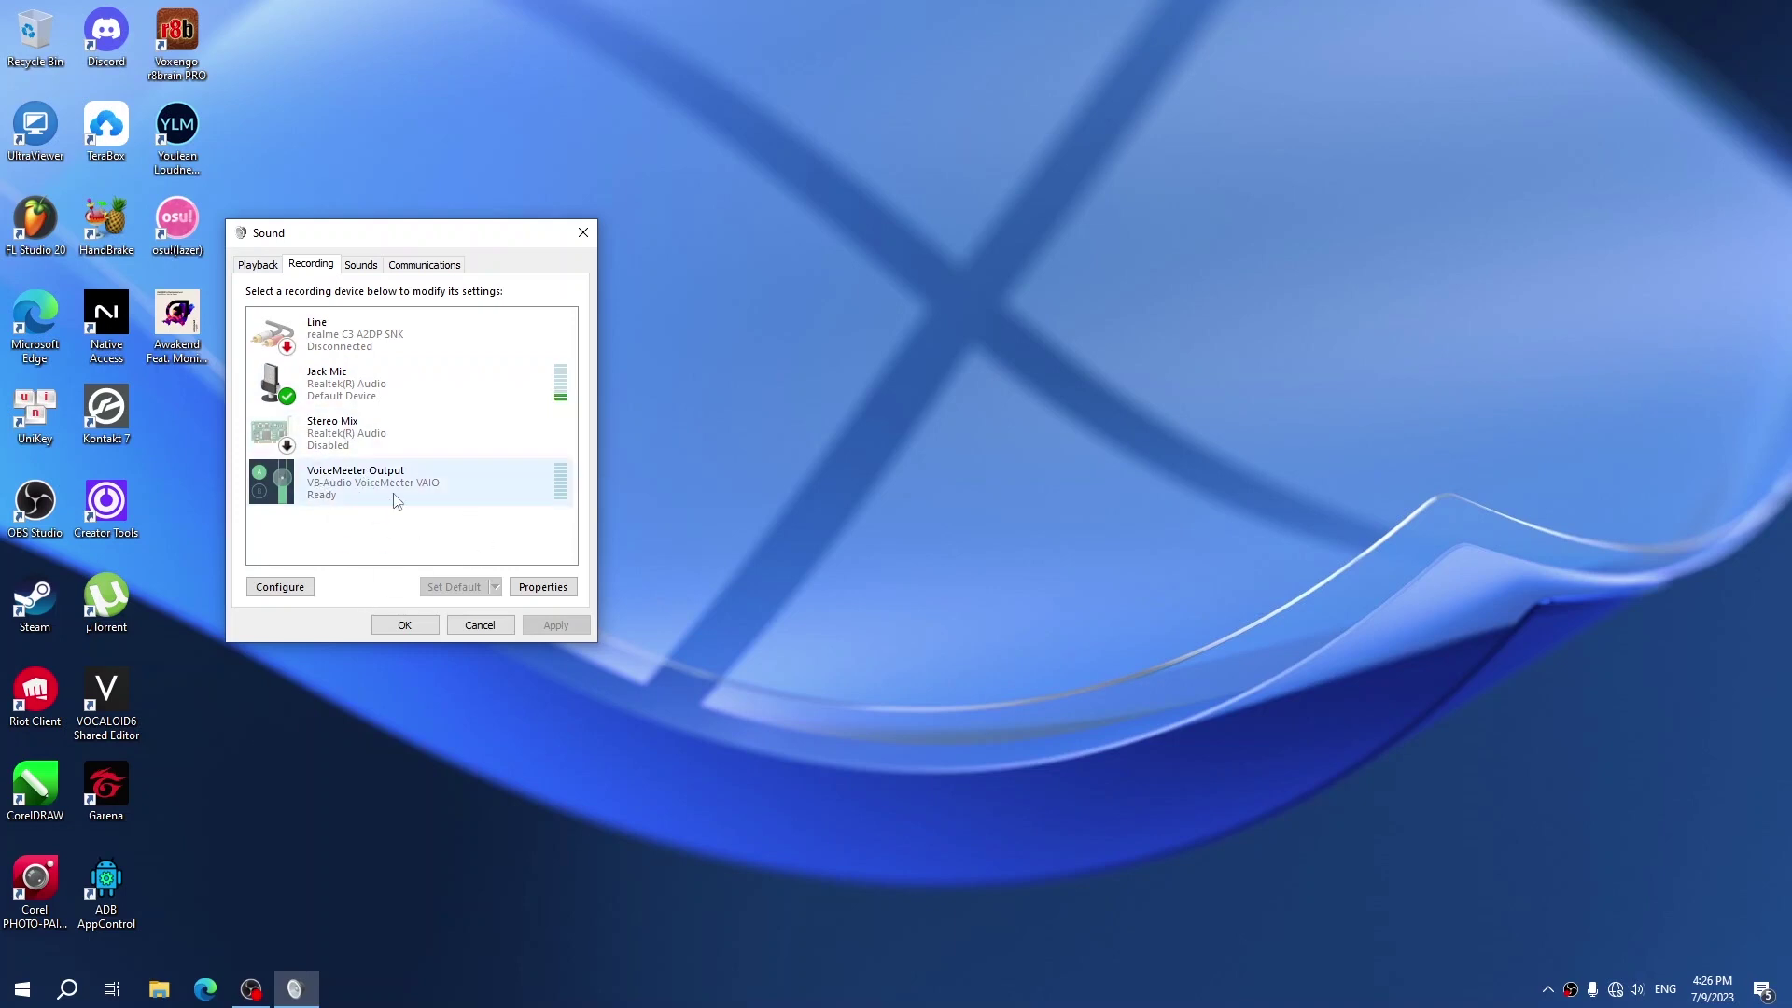
pyautogui.click(405, 624)
# Launch Voicemeeter and reposition its mixer window on the screen
pyautogui.press('super')
pyautogui.write('voice')
pyautogui.press('Return')
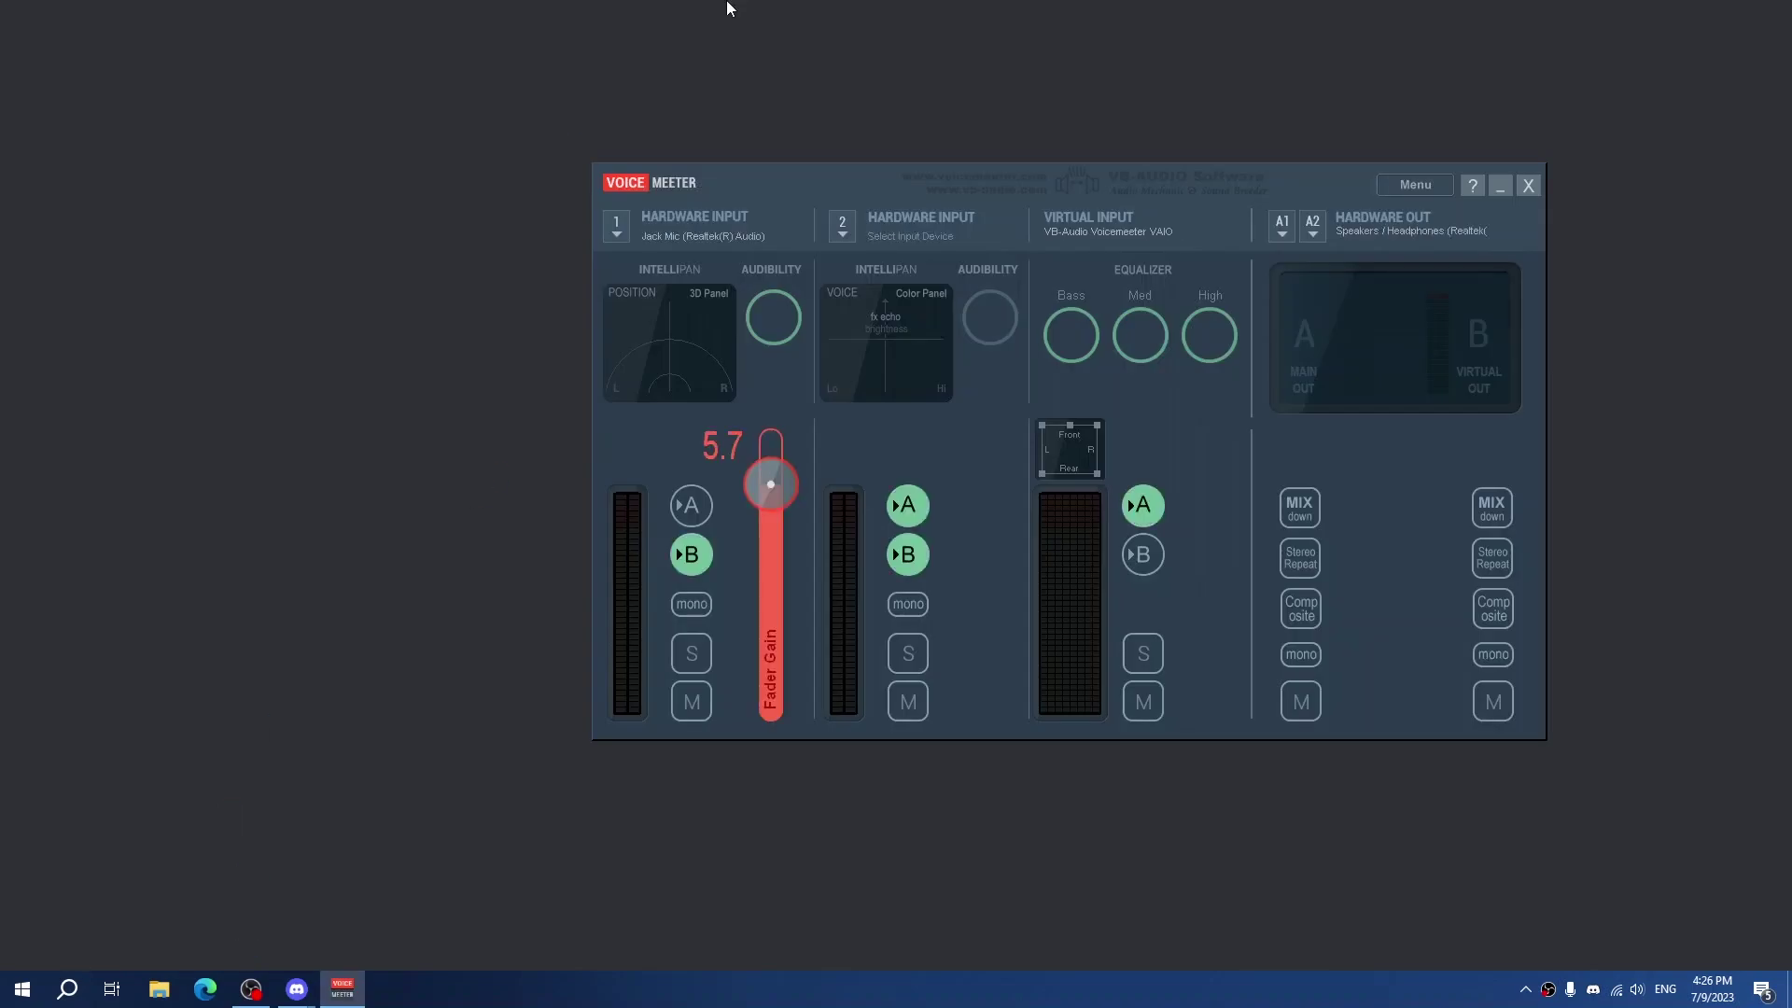
pyautogui.moveTo(845, 177); pyautogui.dragTo(686, 177)
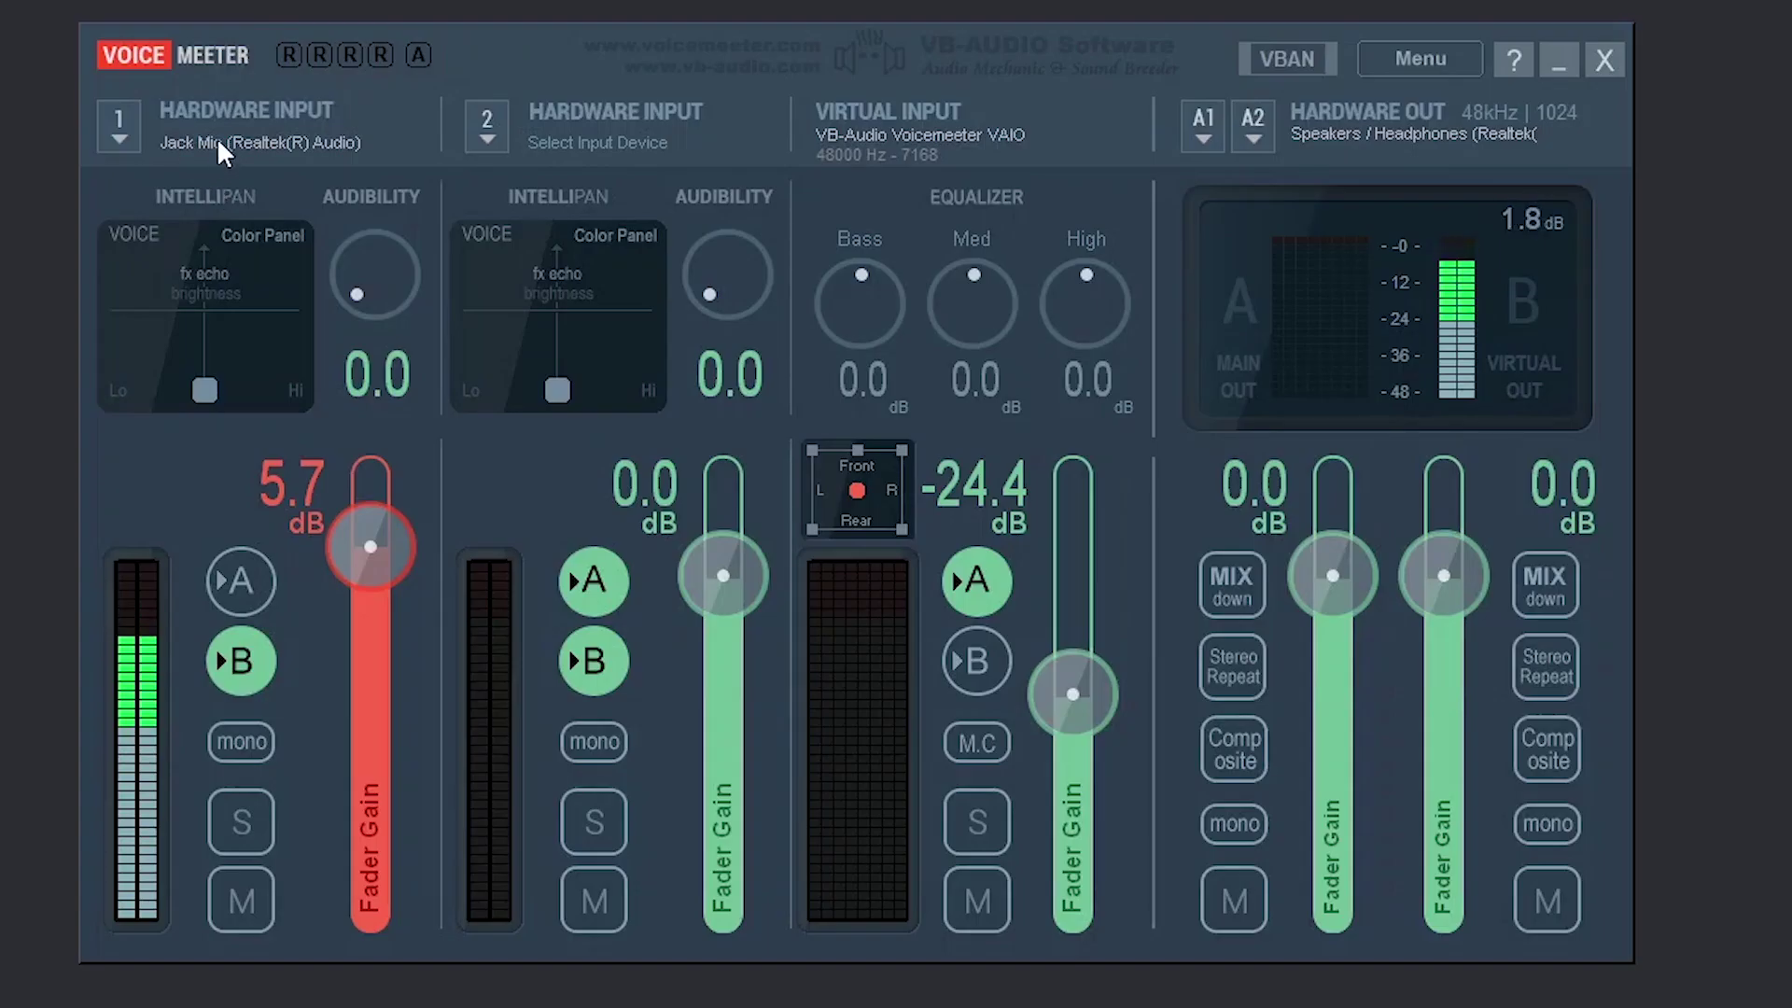
# Assign WDM: Jack Mic (Realtek(R) Audio) to Hardware Input 1 and MME: Speakers / Headphones (Realtek) to hardware output A1
pyautogui.click(267, 143)
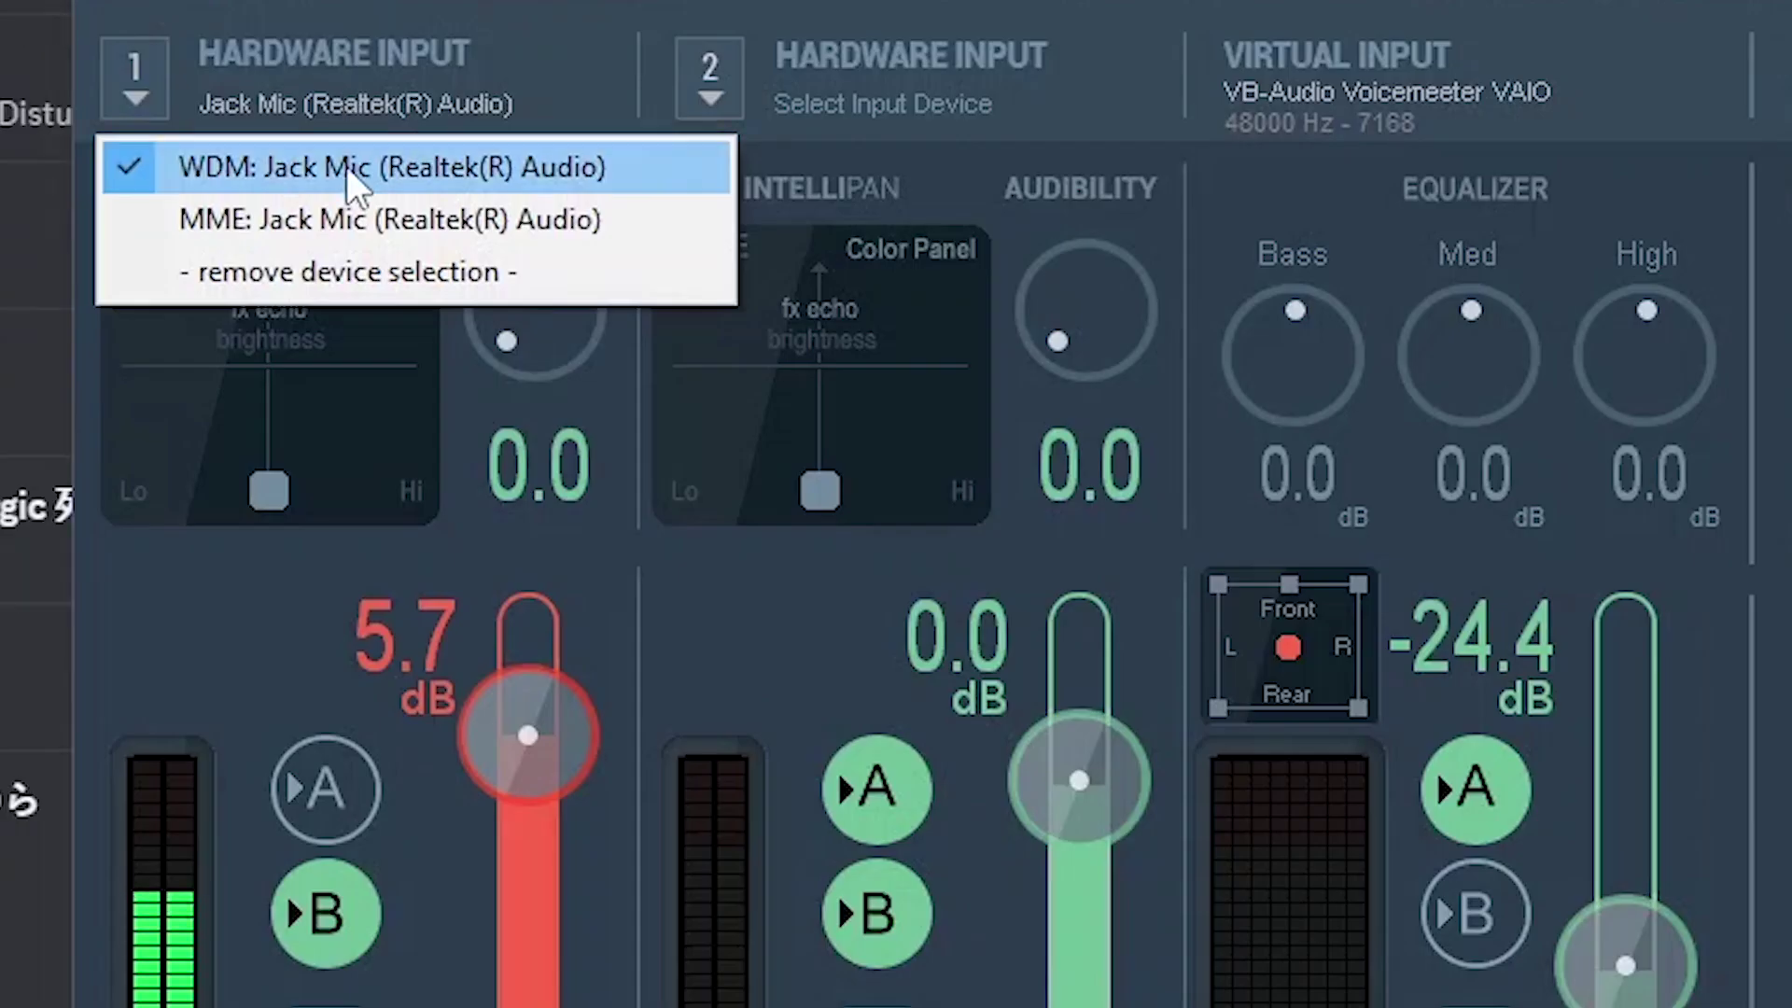
pyautogui.click(338, 174)
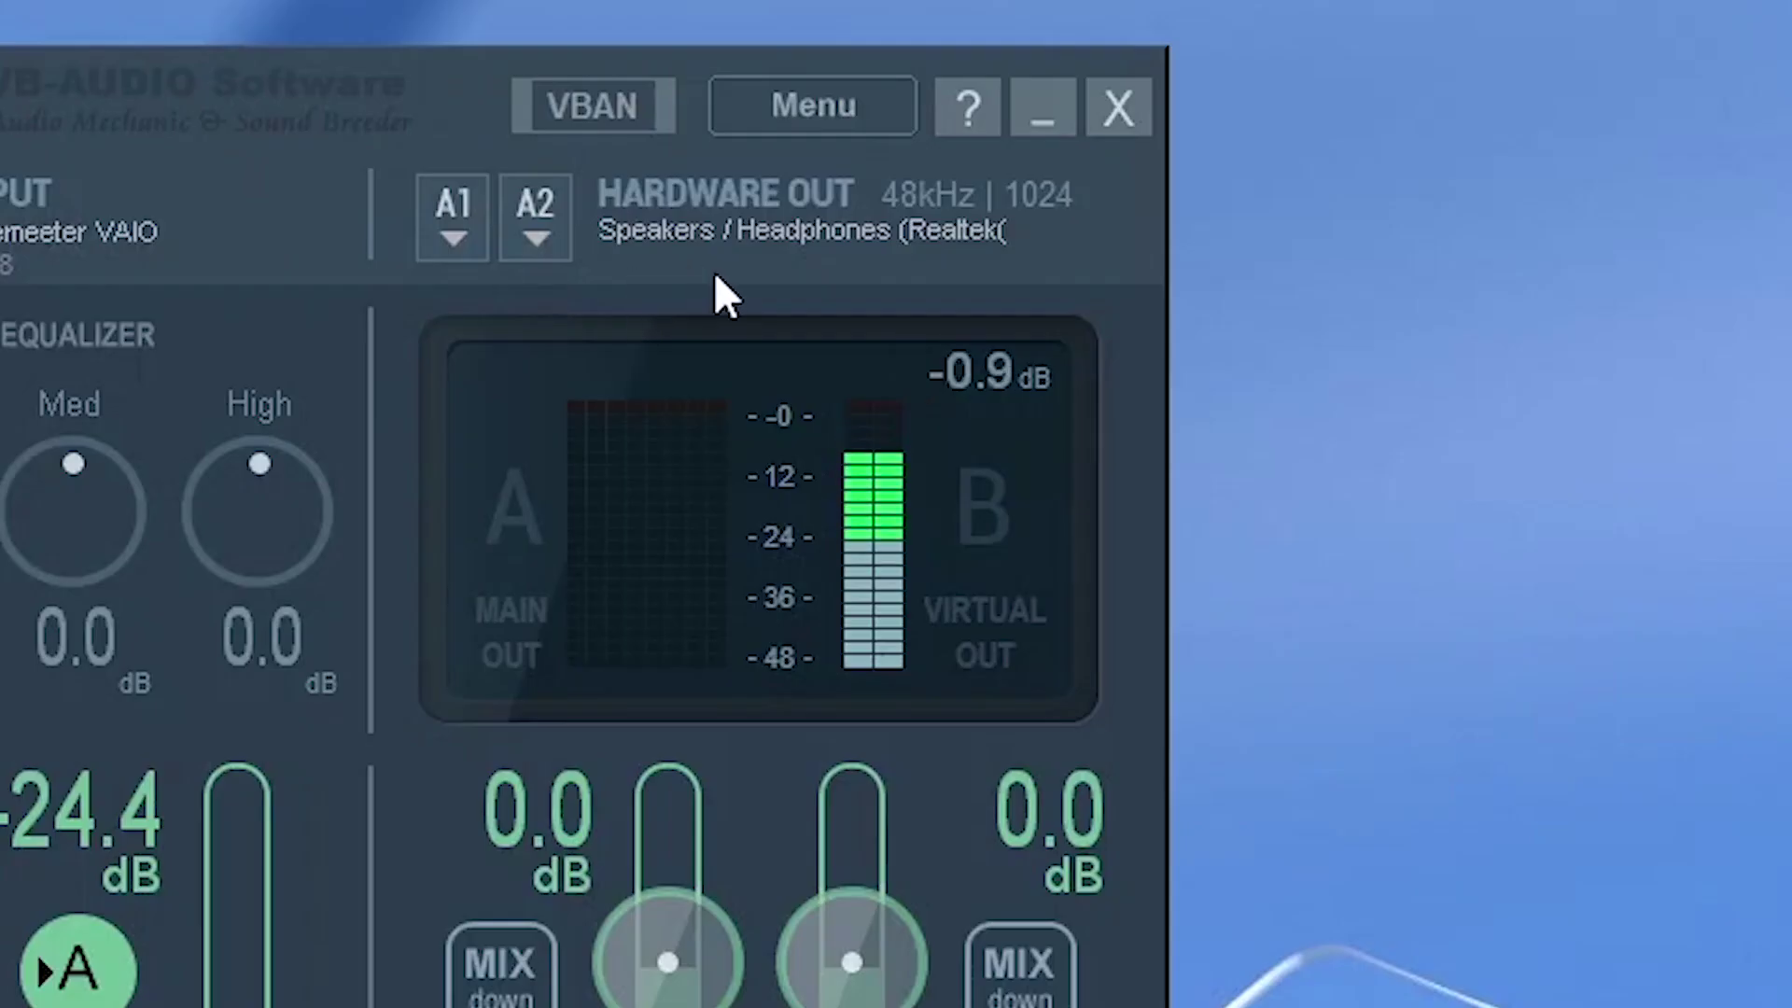
pyautogui.click(470, 224)
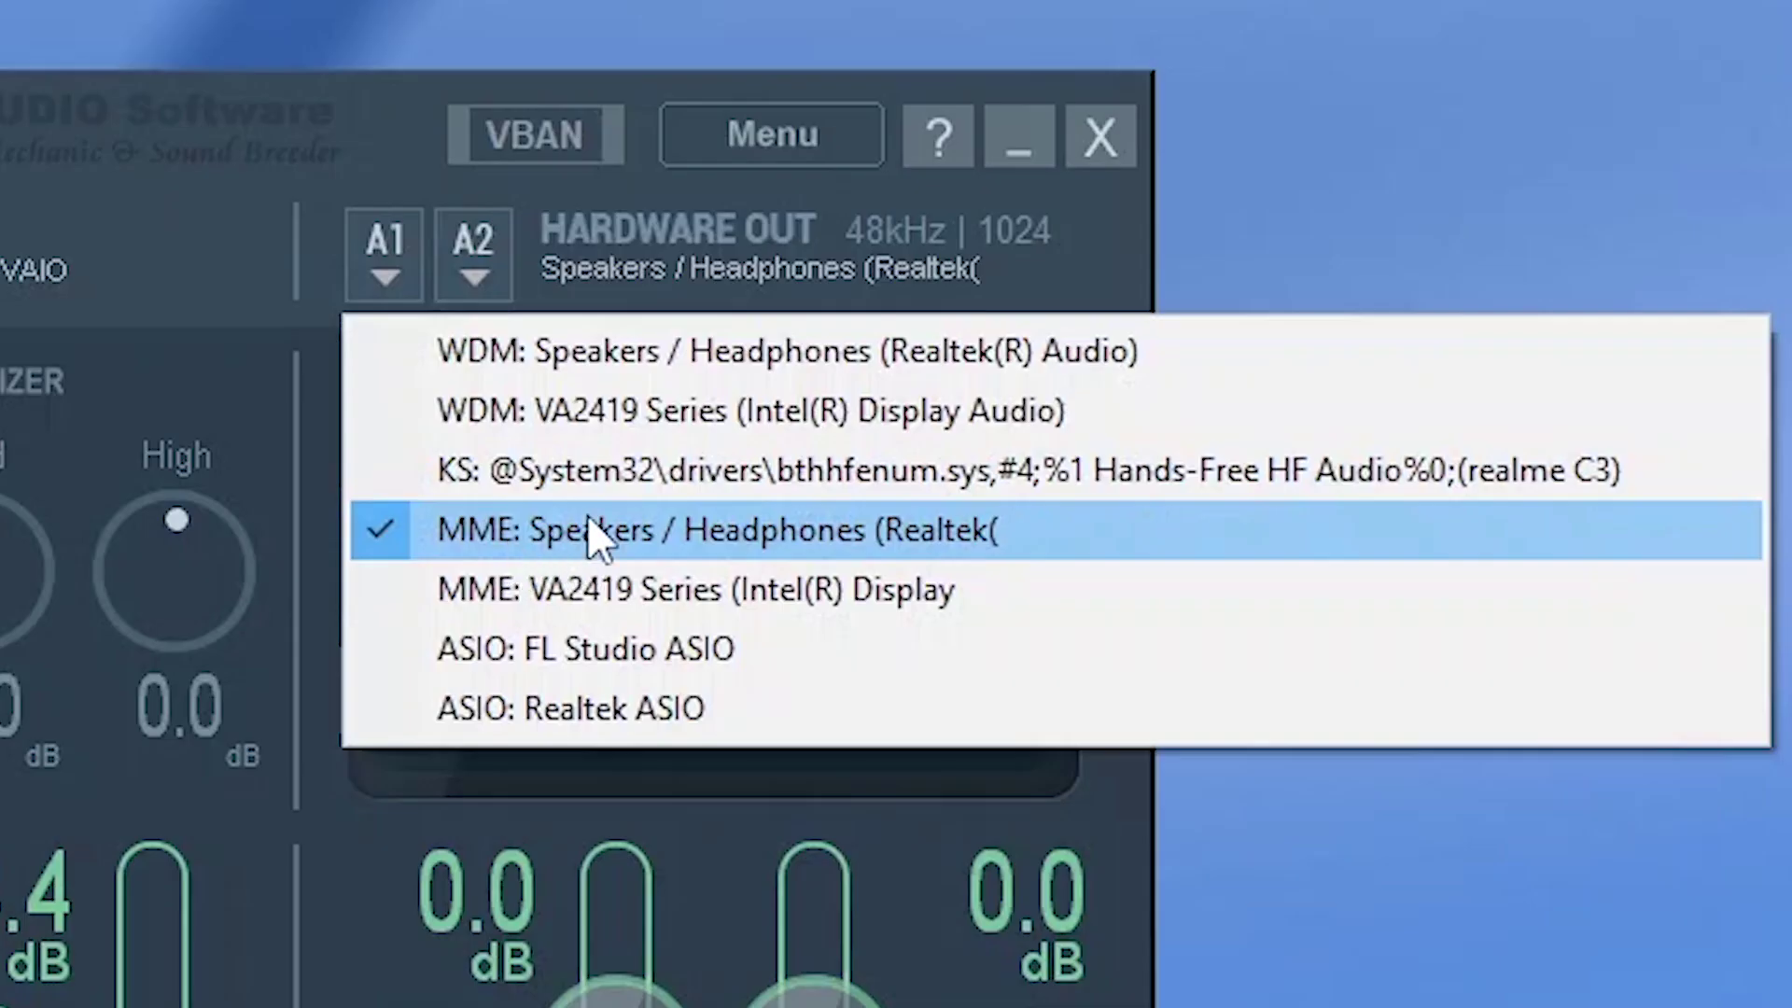
pyautogui.click(616, 530)
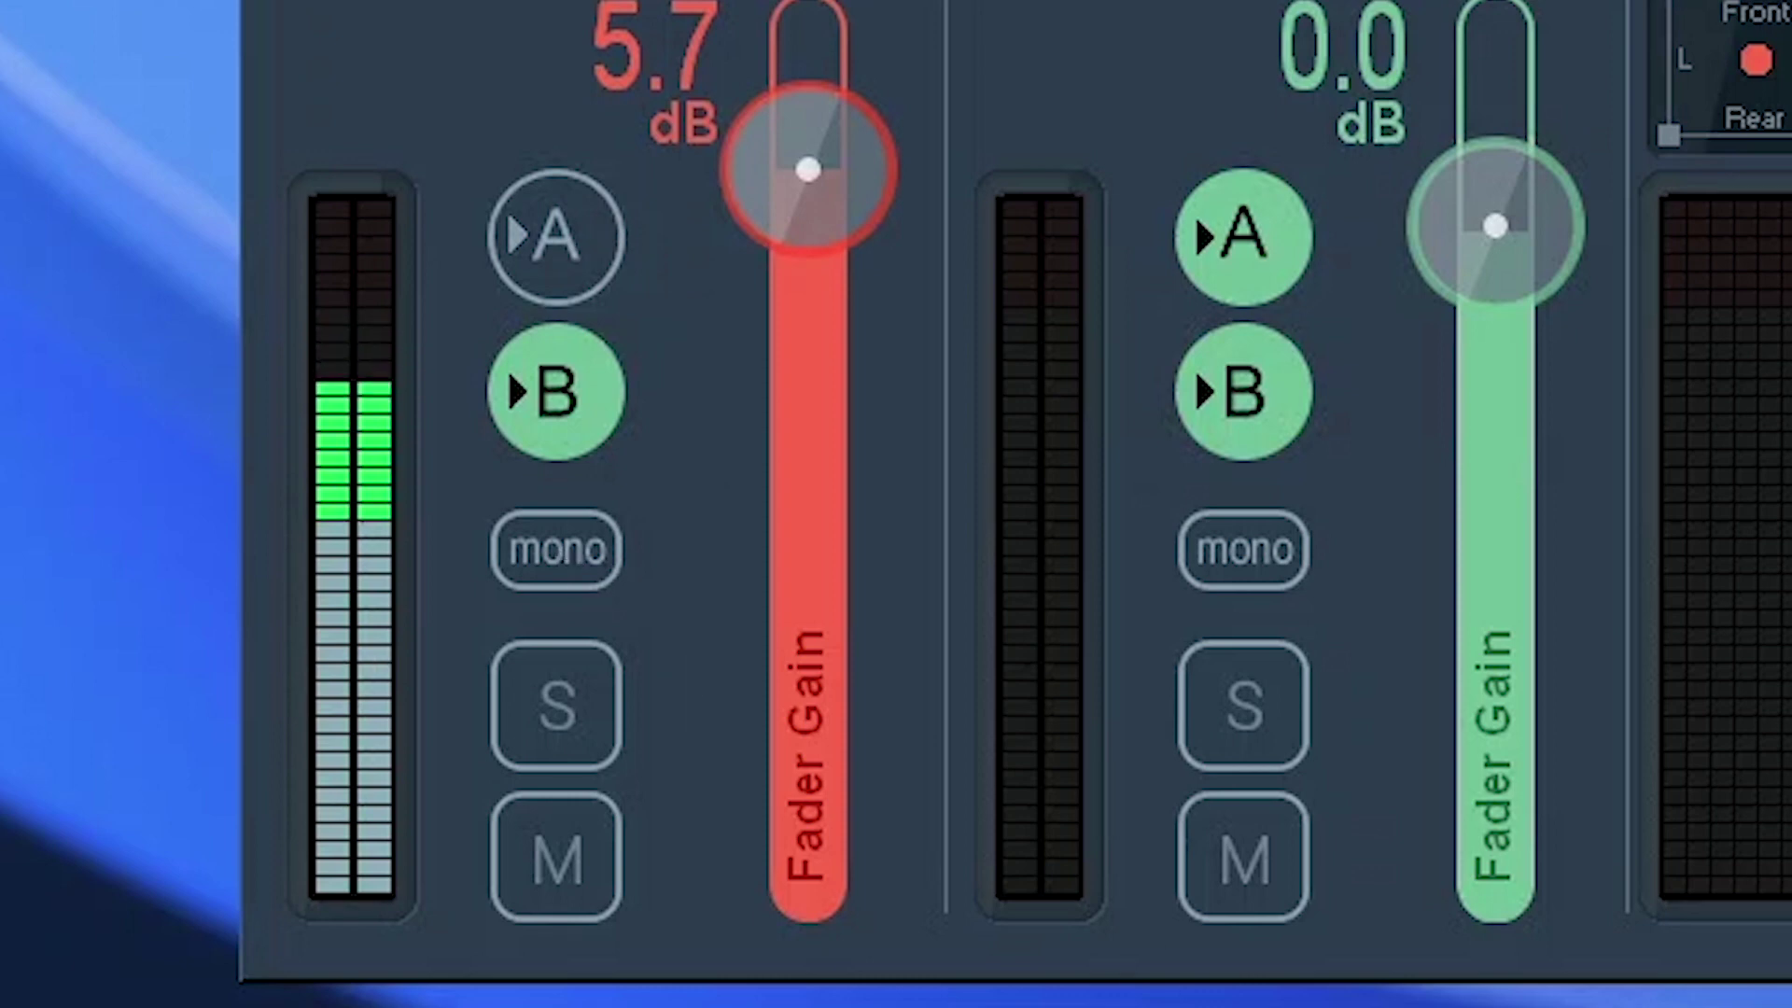
# Enable mono on Hardware Input 1 and try its solo and mute switches, turning each back off
pyautogui.click(558, 563)
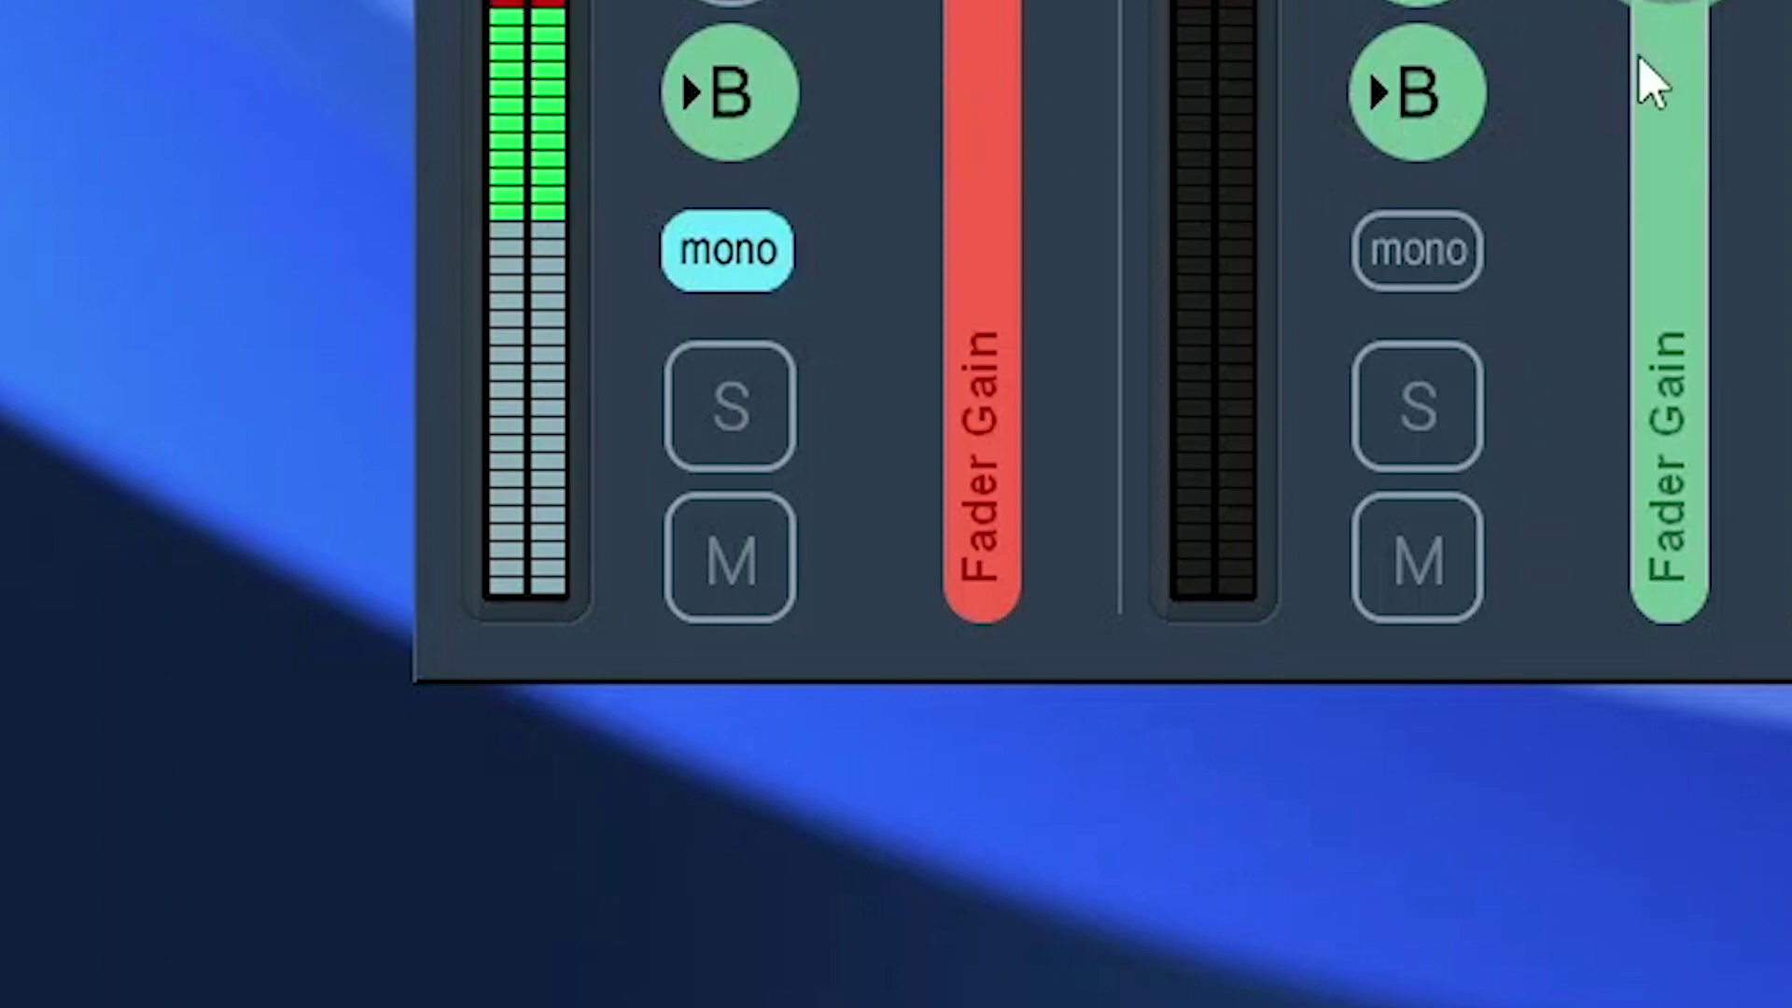
pyautogui.click(709, 434)
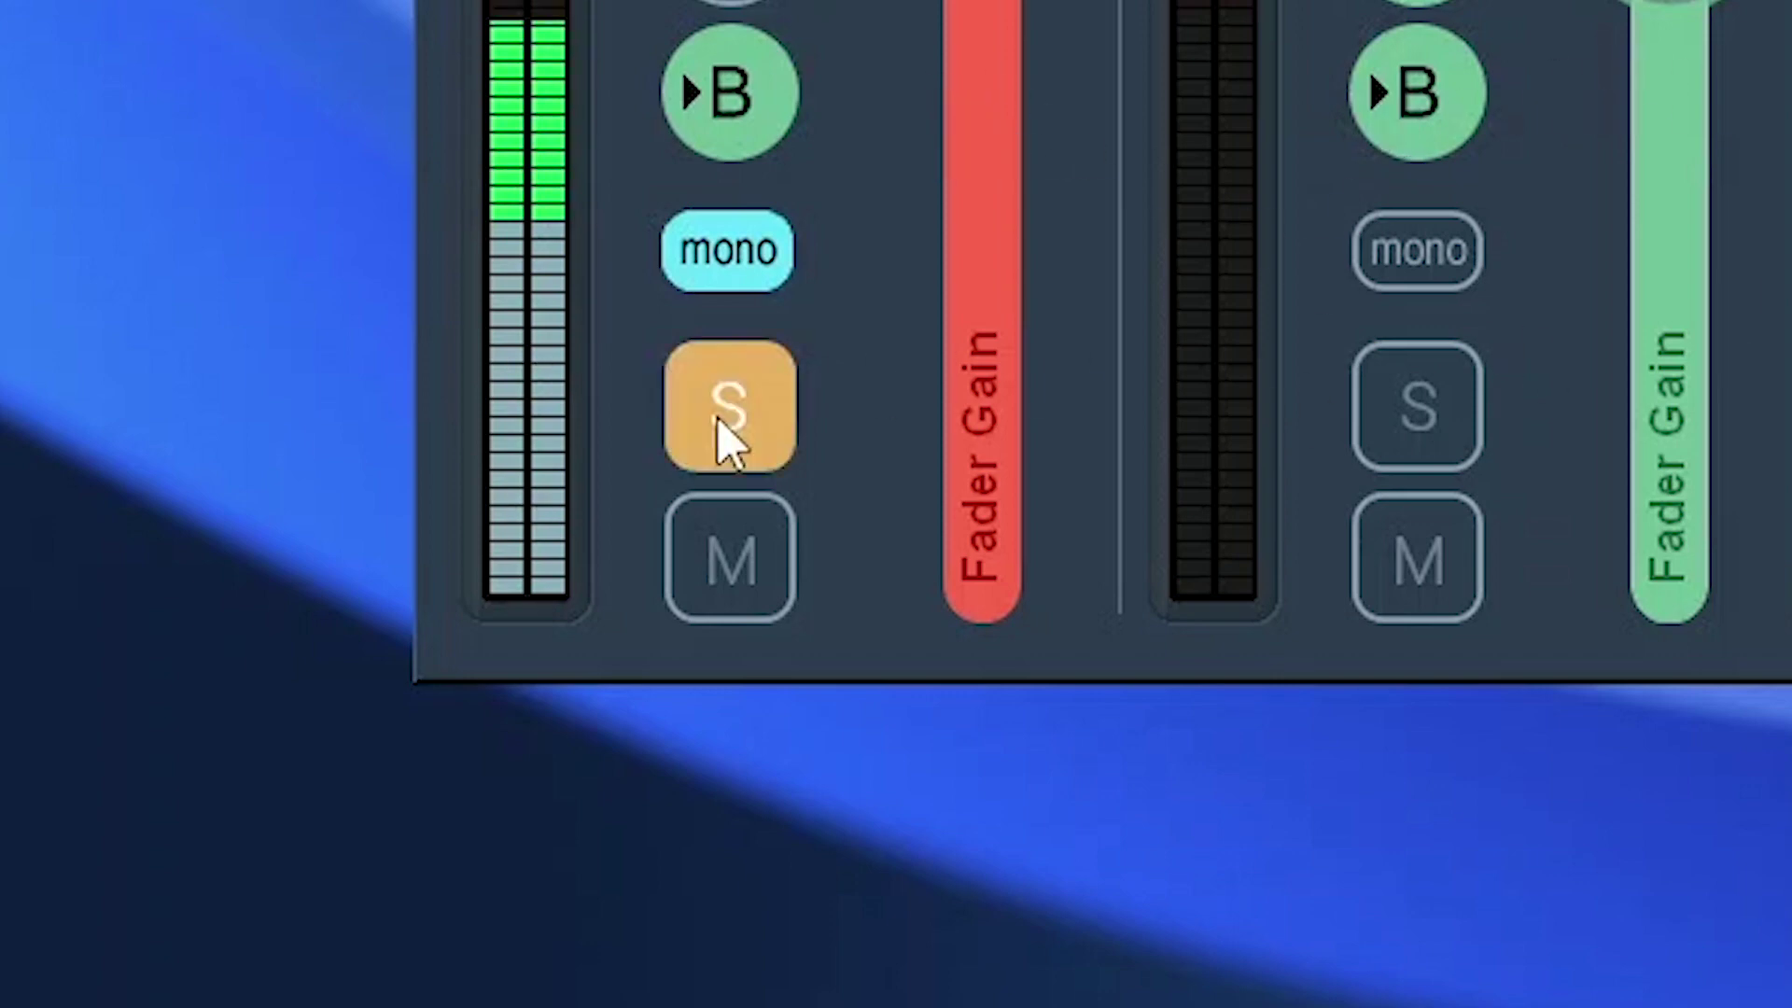
pyautogui.click(719, 434)
pyautogui.click(734, 559)
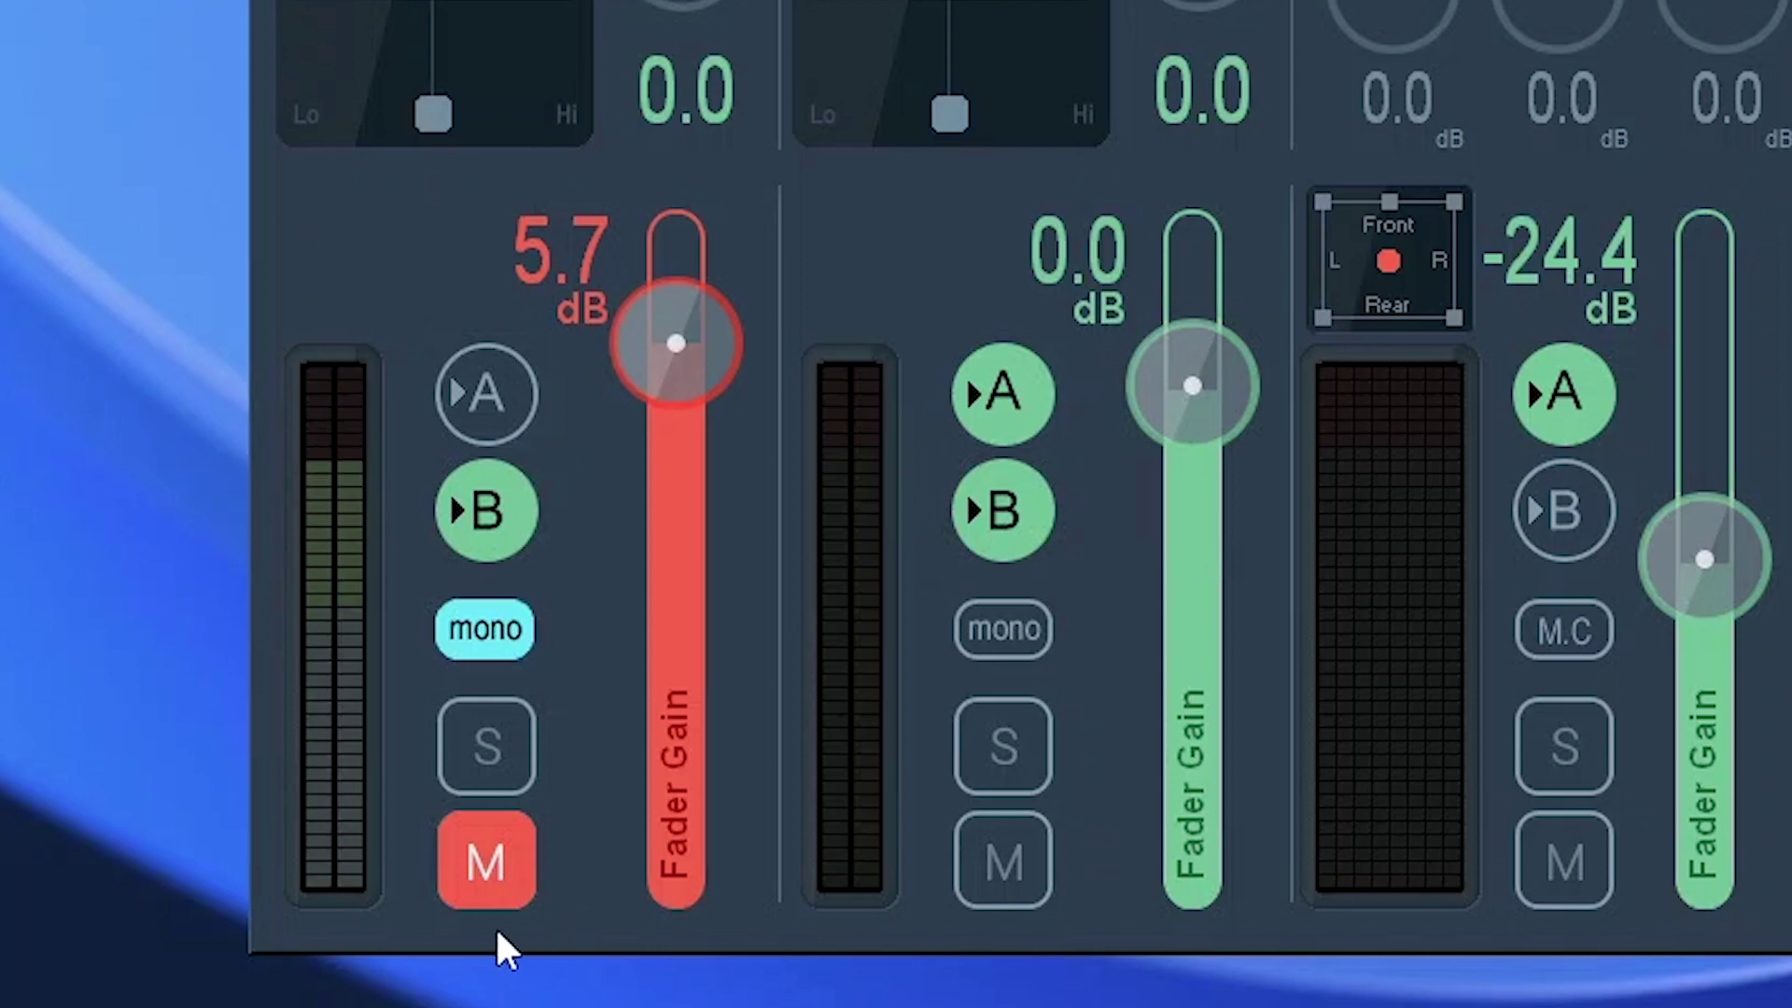
pyautogui.click(496, 863)
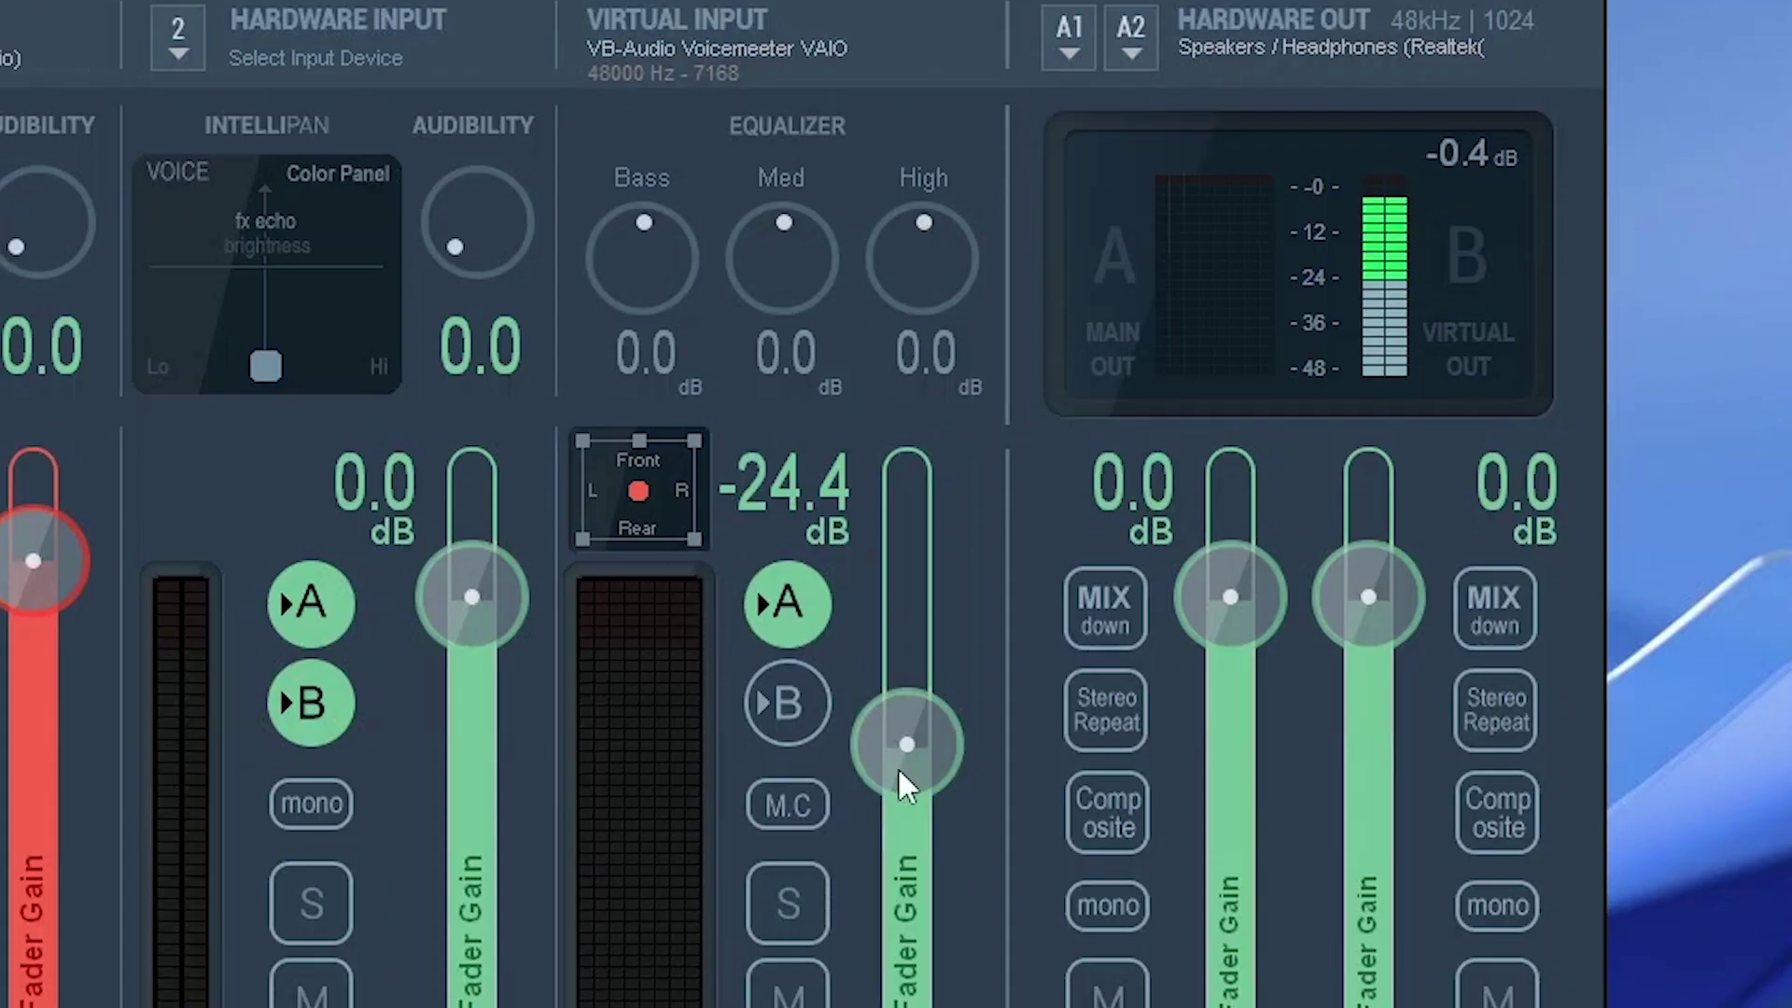
# Raise the Virtual Input fader gain to -22.5 dB
pyautogui.moveTo(903, 784)
pyautogui.mouseDown()
pyautogui.moveTo(924, 752)
pyautogui.moveTo(922, 771)
pyautogui.mouseUp()
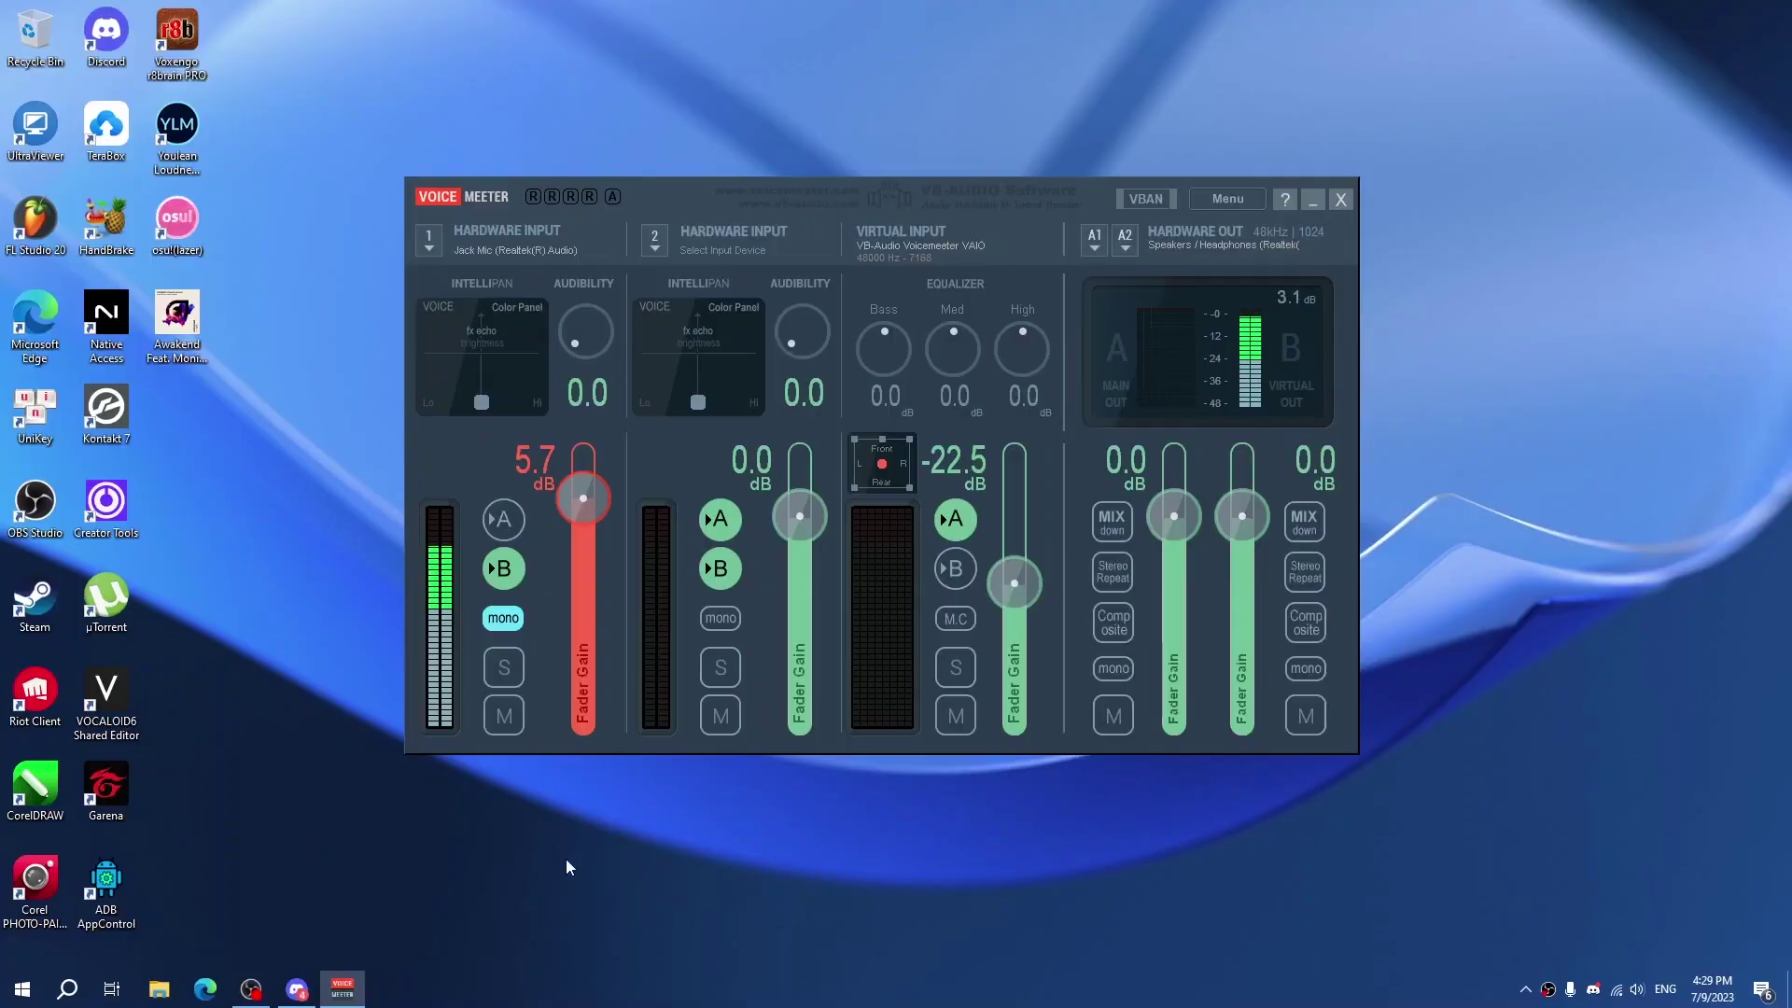
# Switch to Microsoft Edge and open the ROY KNOX - Waterfall instrumental video on YouTube
pyautogui.click(211, 990)
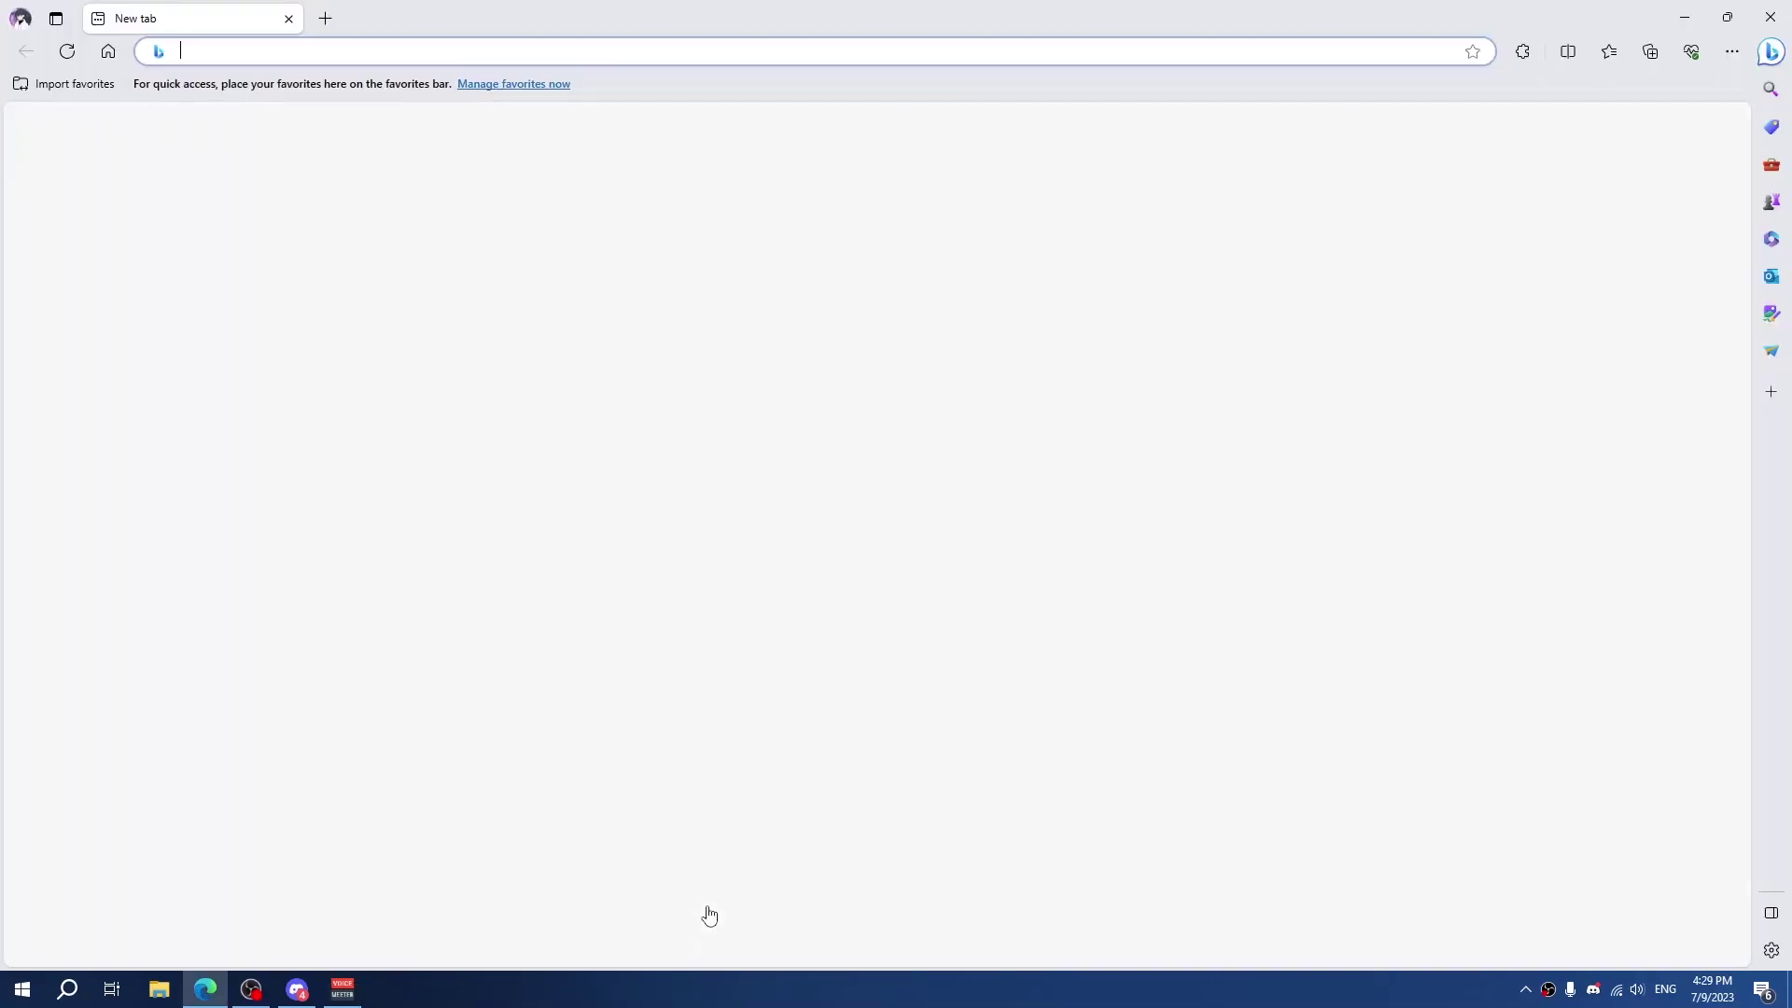
pyautogui.click(431, 411)
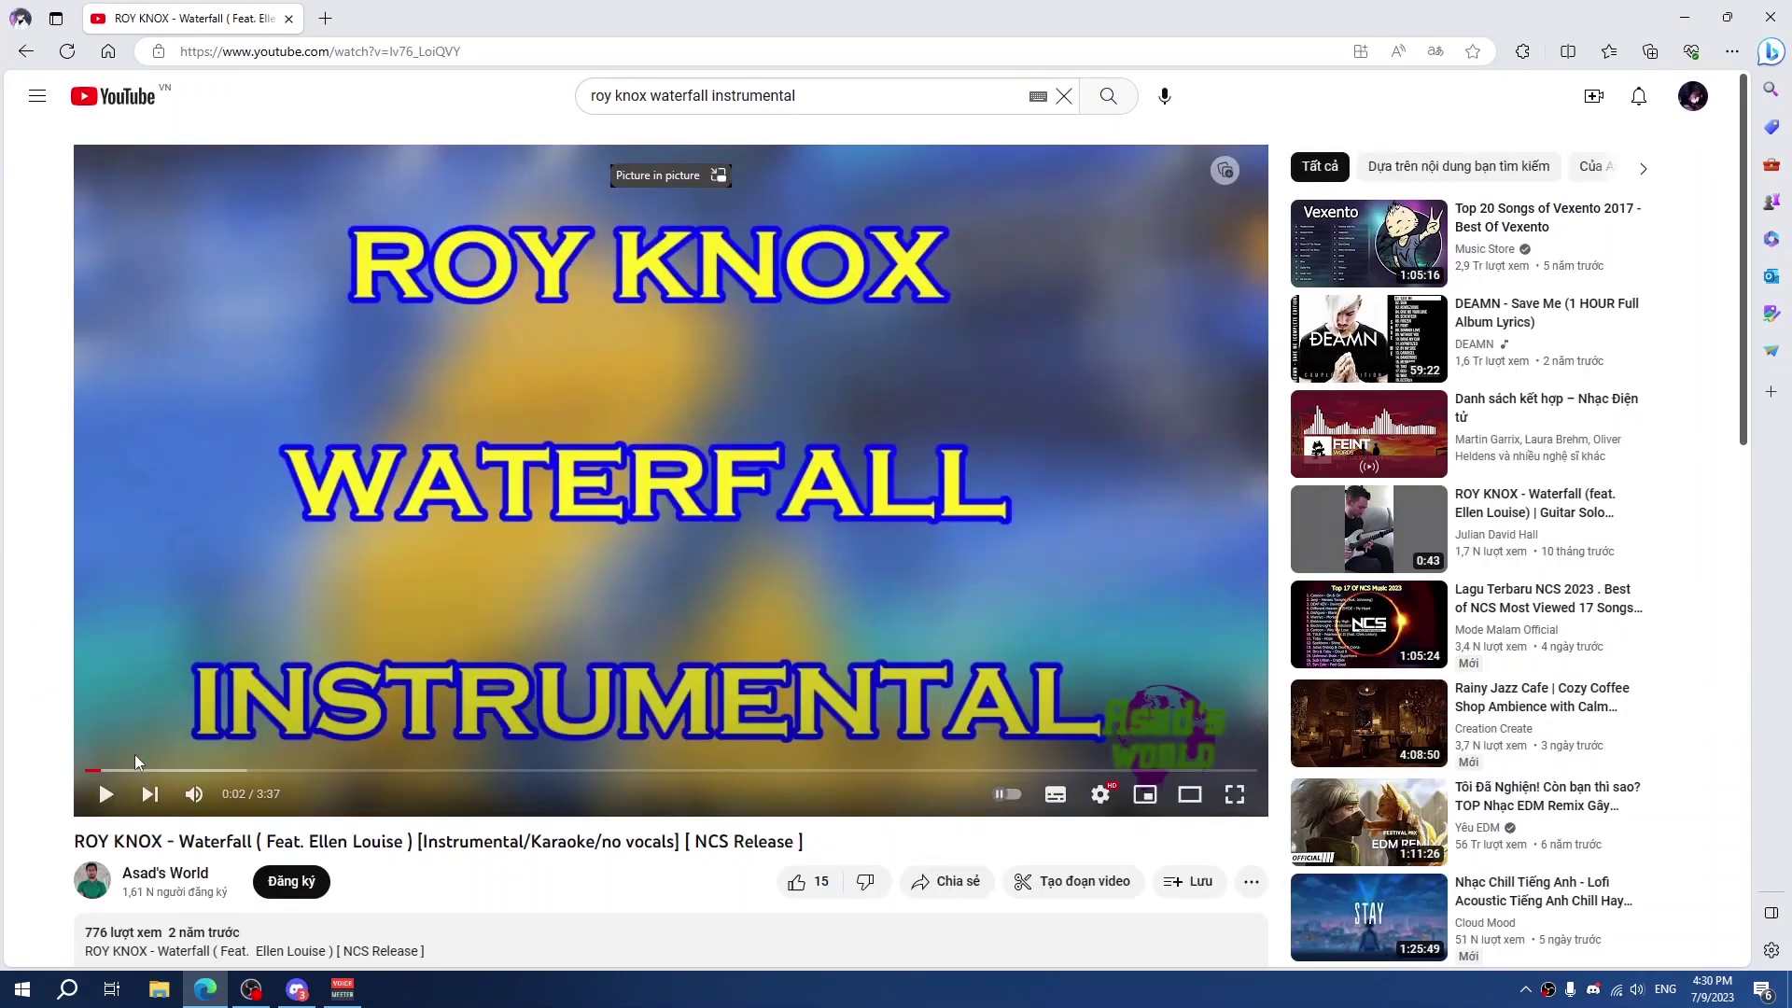
pyautogui.click(251, 990)
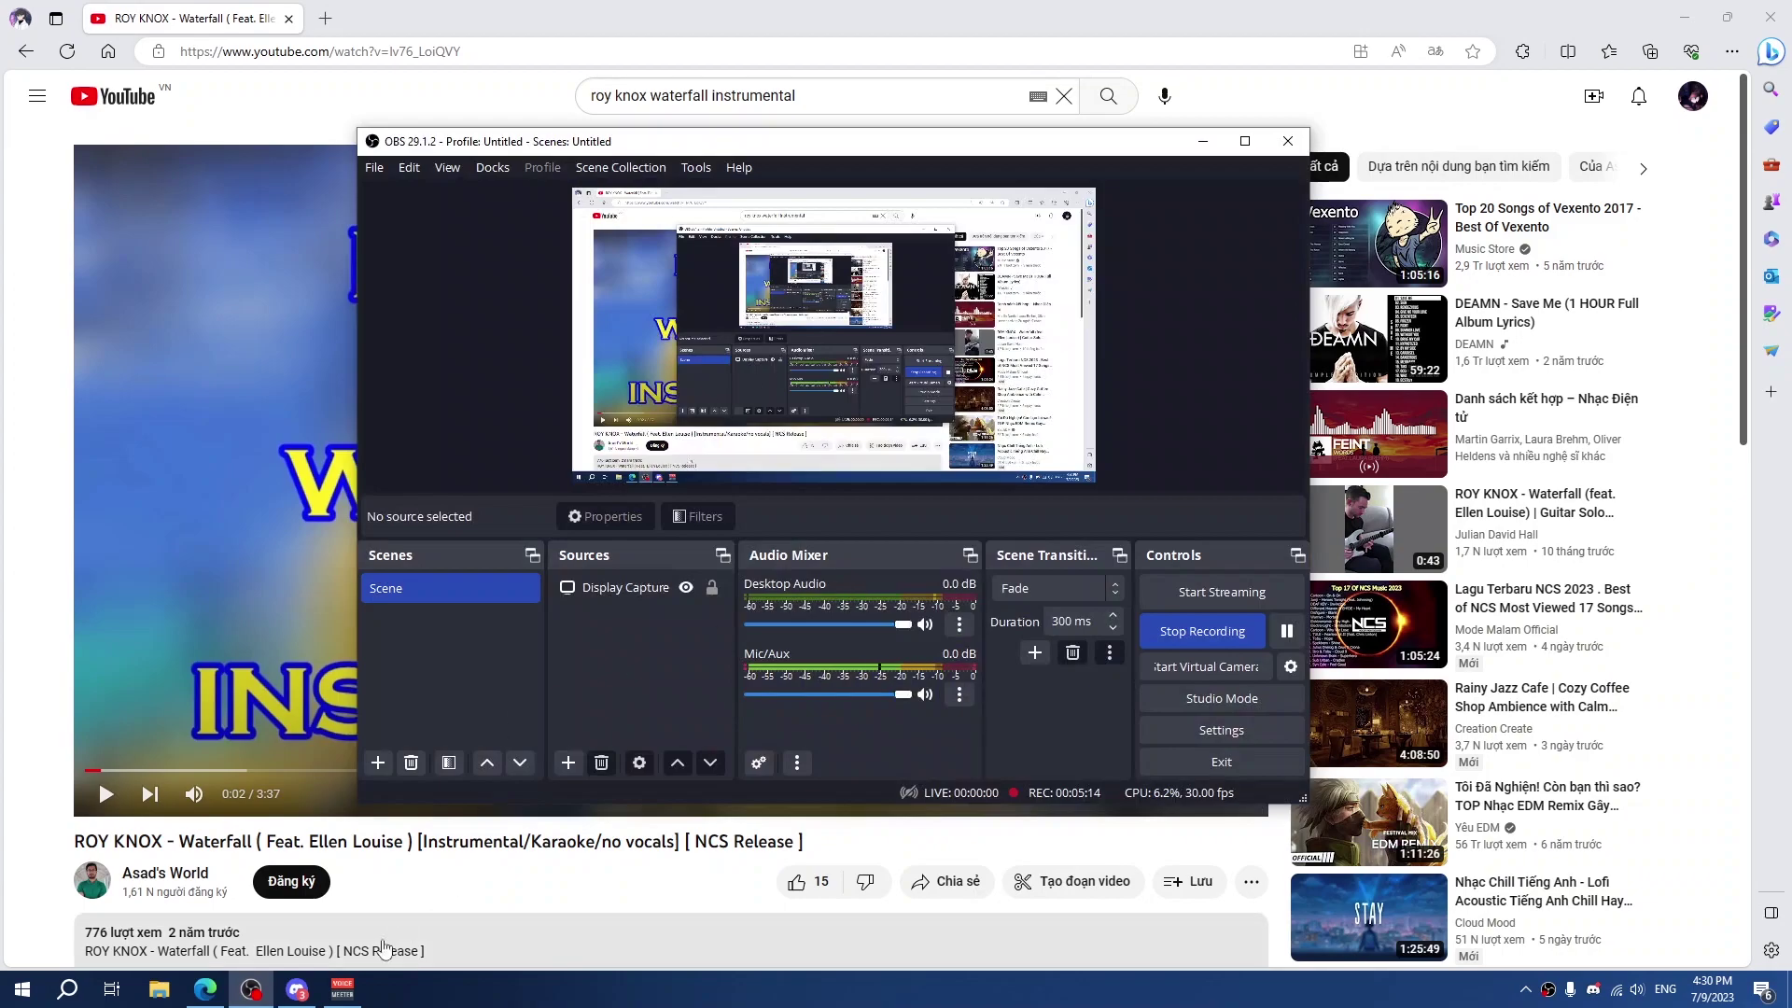
pyautogui.click(343, 989)
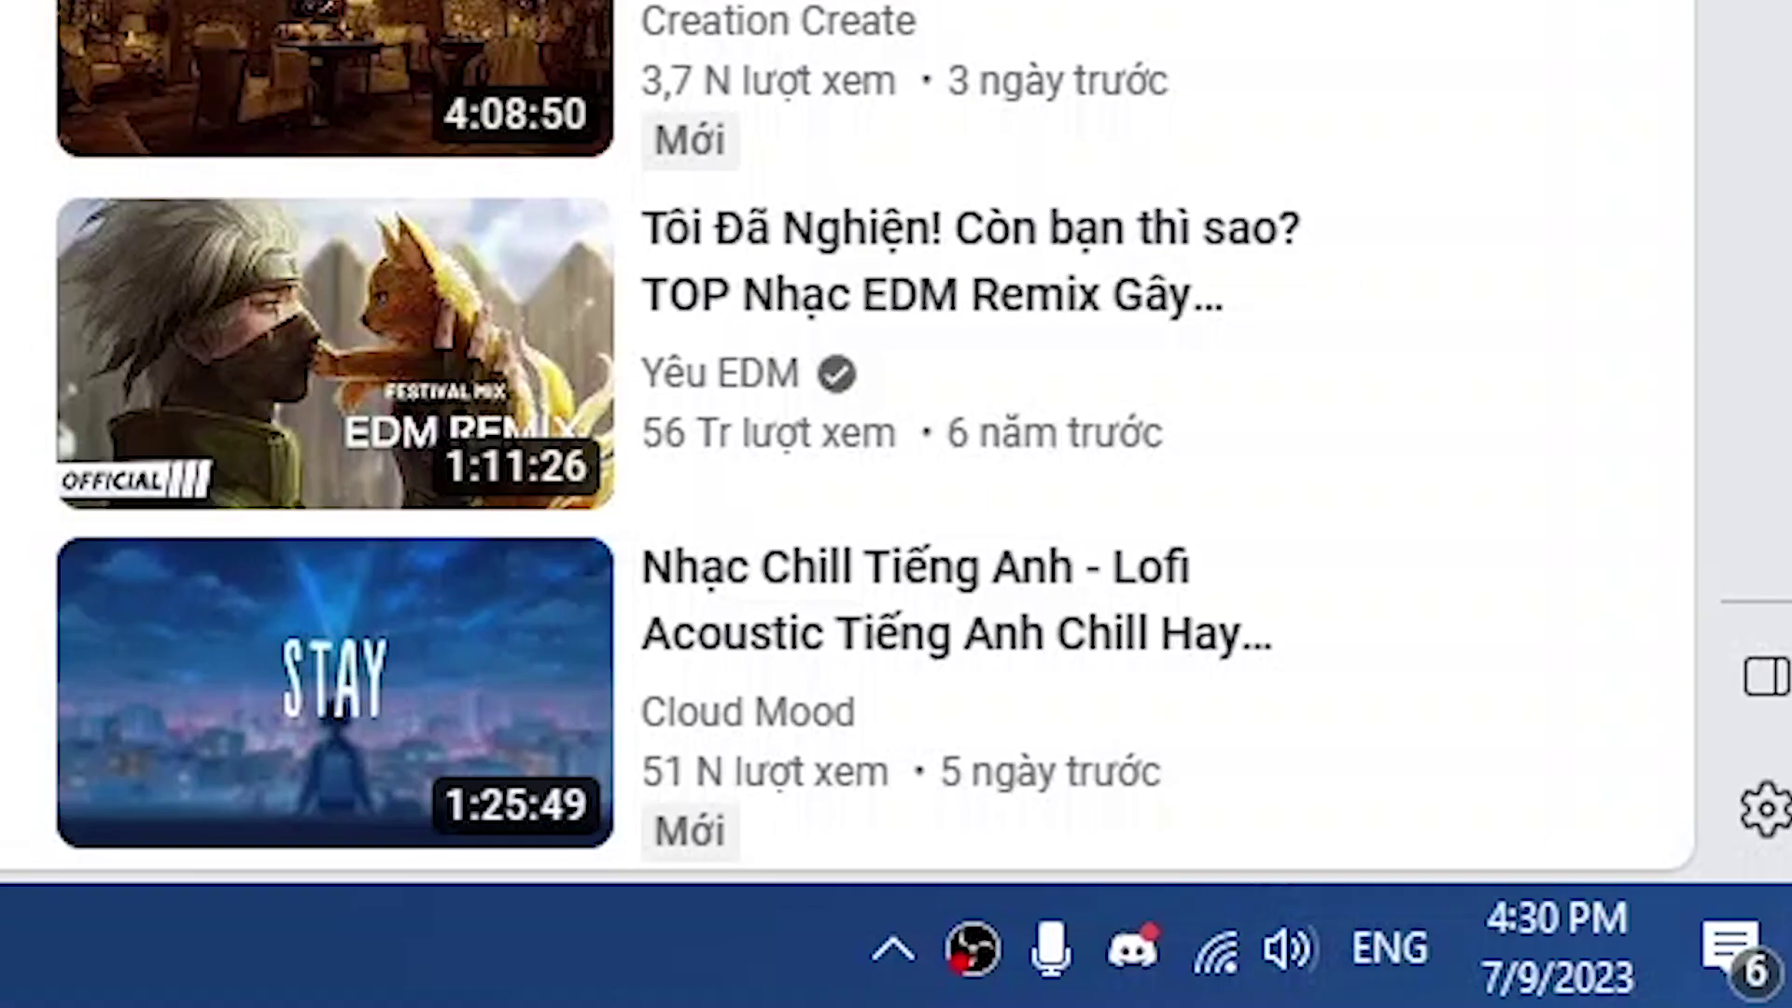
# Open App volume and device preferences in the Windows sound settings
pyautogui.rightClick(1288, 975)
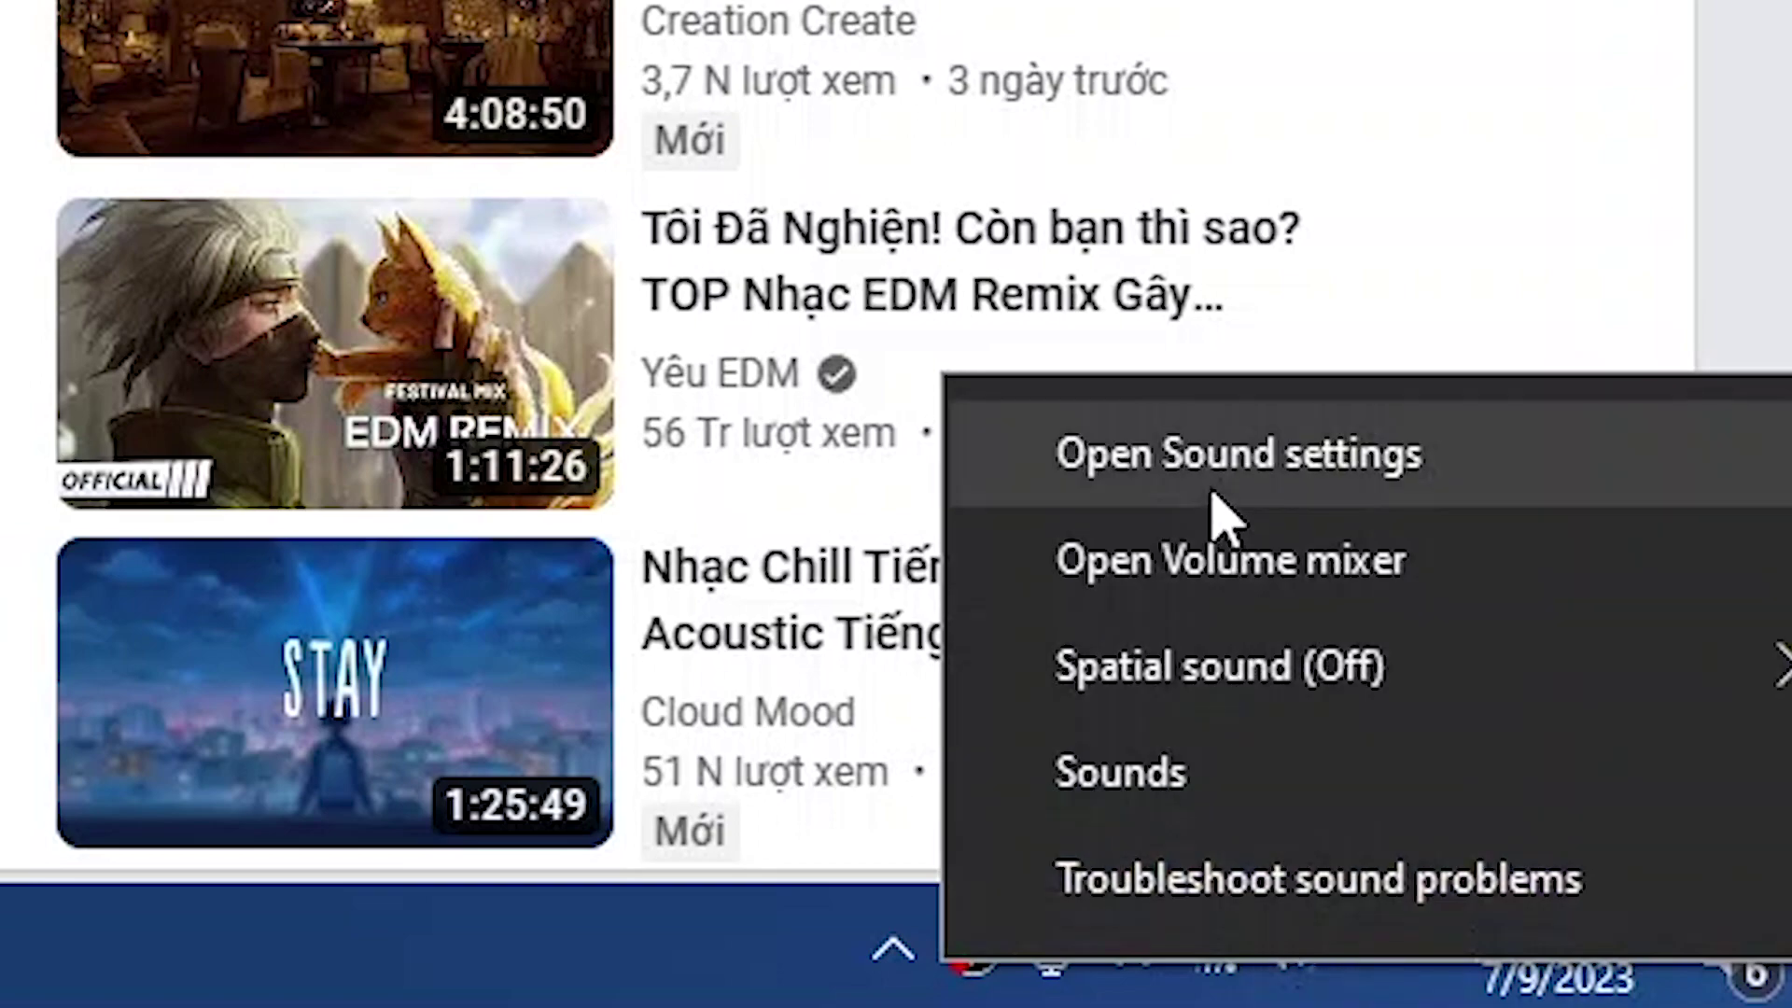
pyautogui.click(1213, 496)
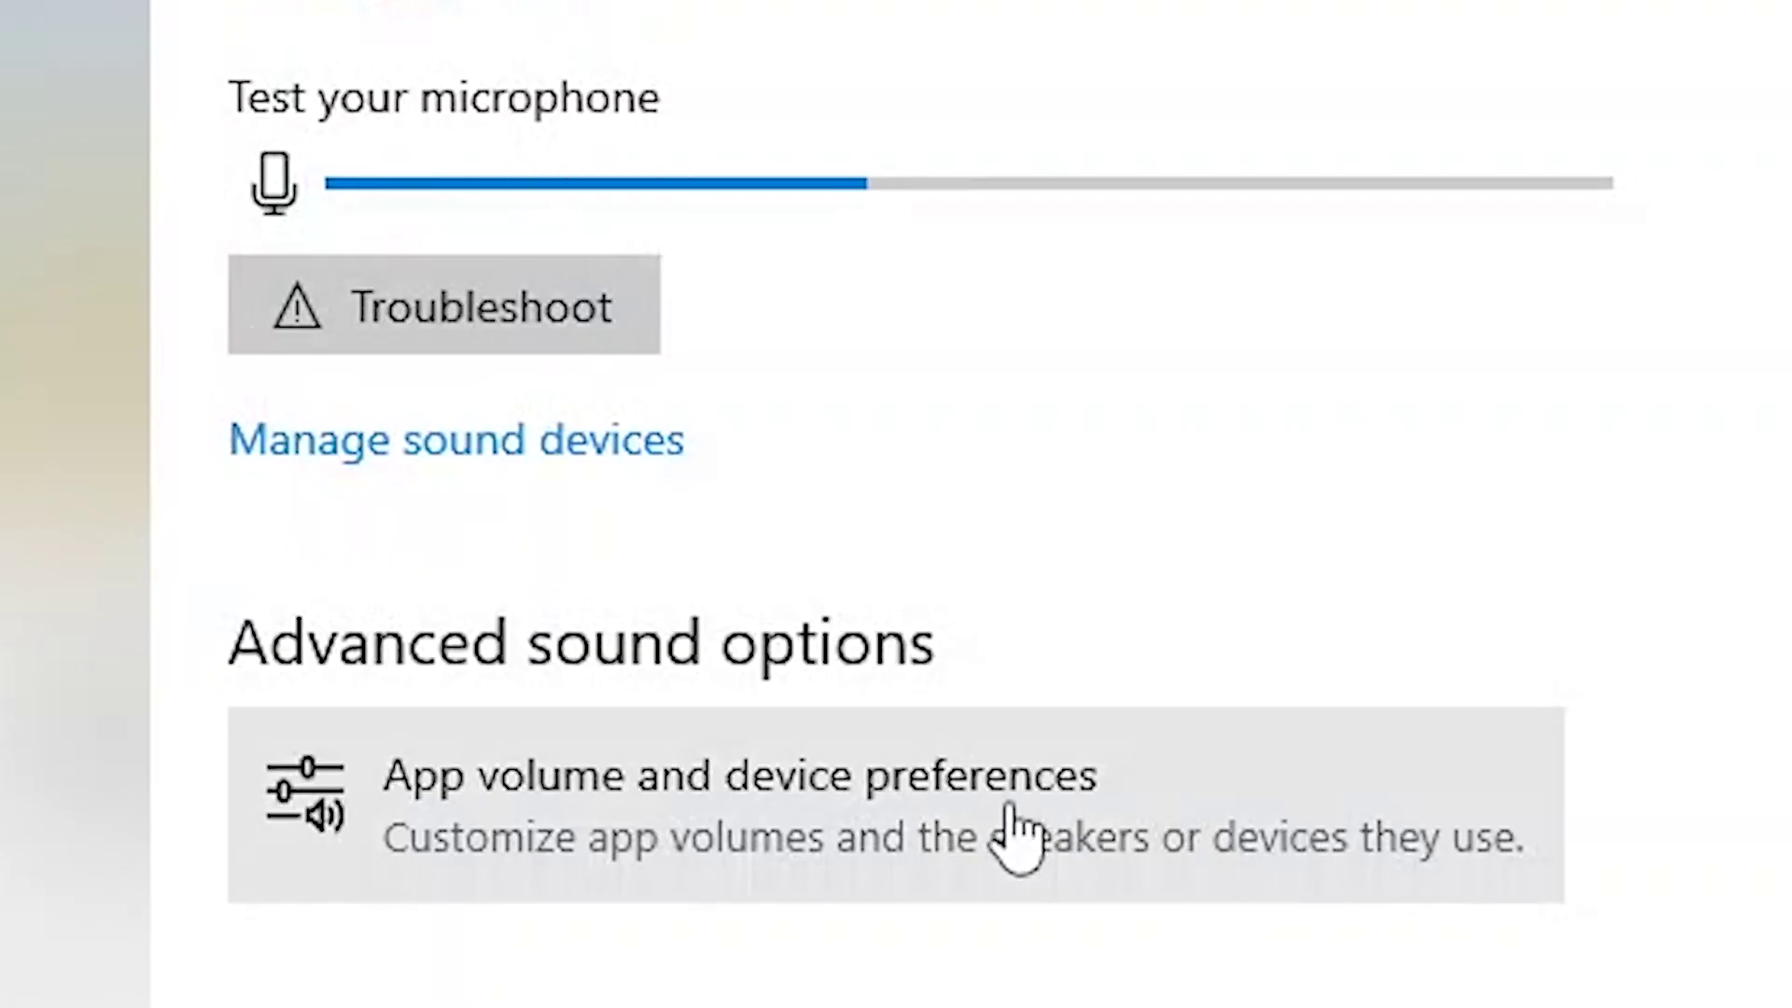
pyautogui.click(978, 823)
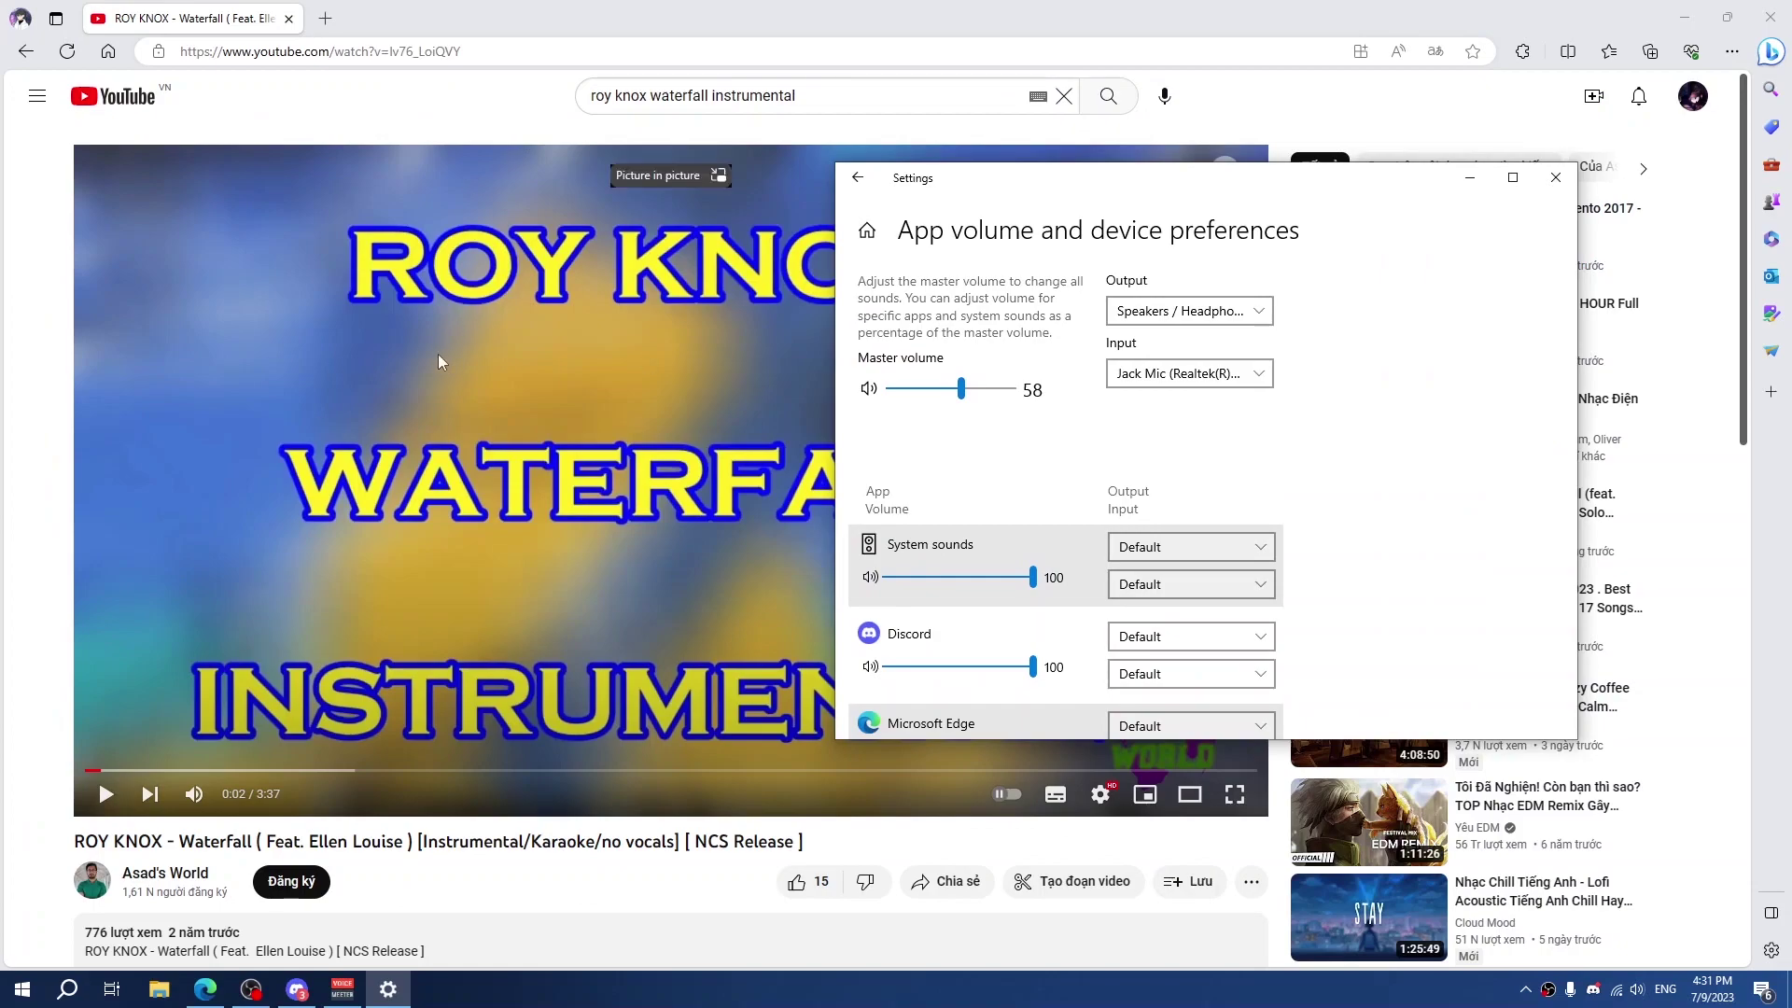
# Route Microsoft Edge's output to VoiceMeeter Input (VB-Audio VoiceMeeter VAIO) and start playing the YouTube video
pyautogui.click(1152, 723)
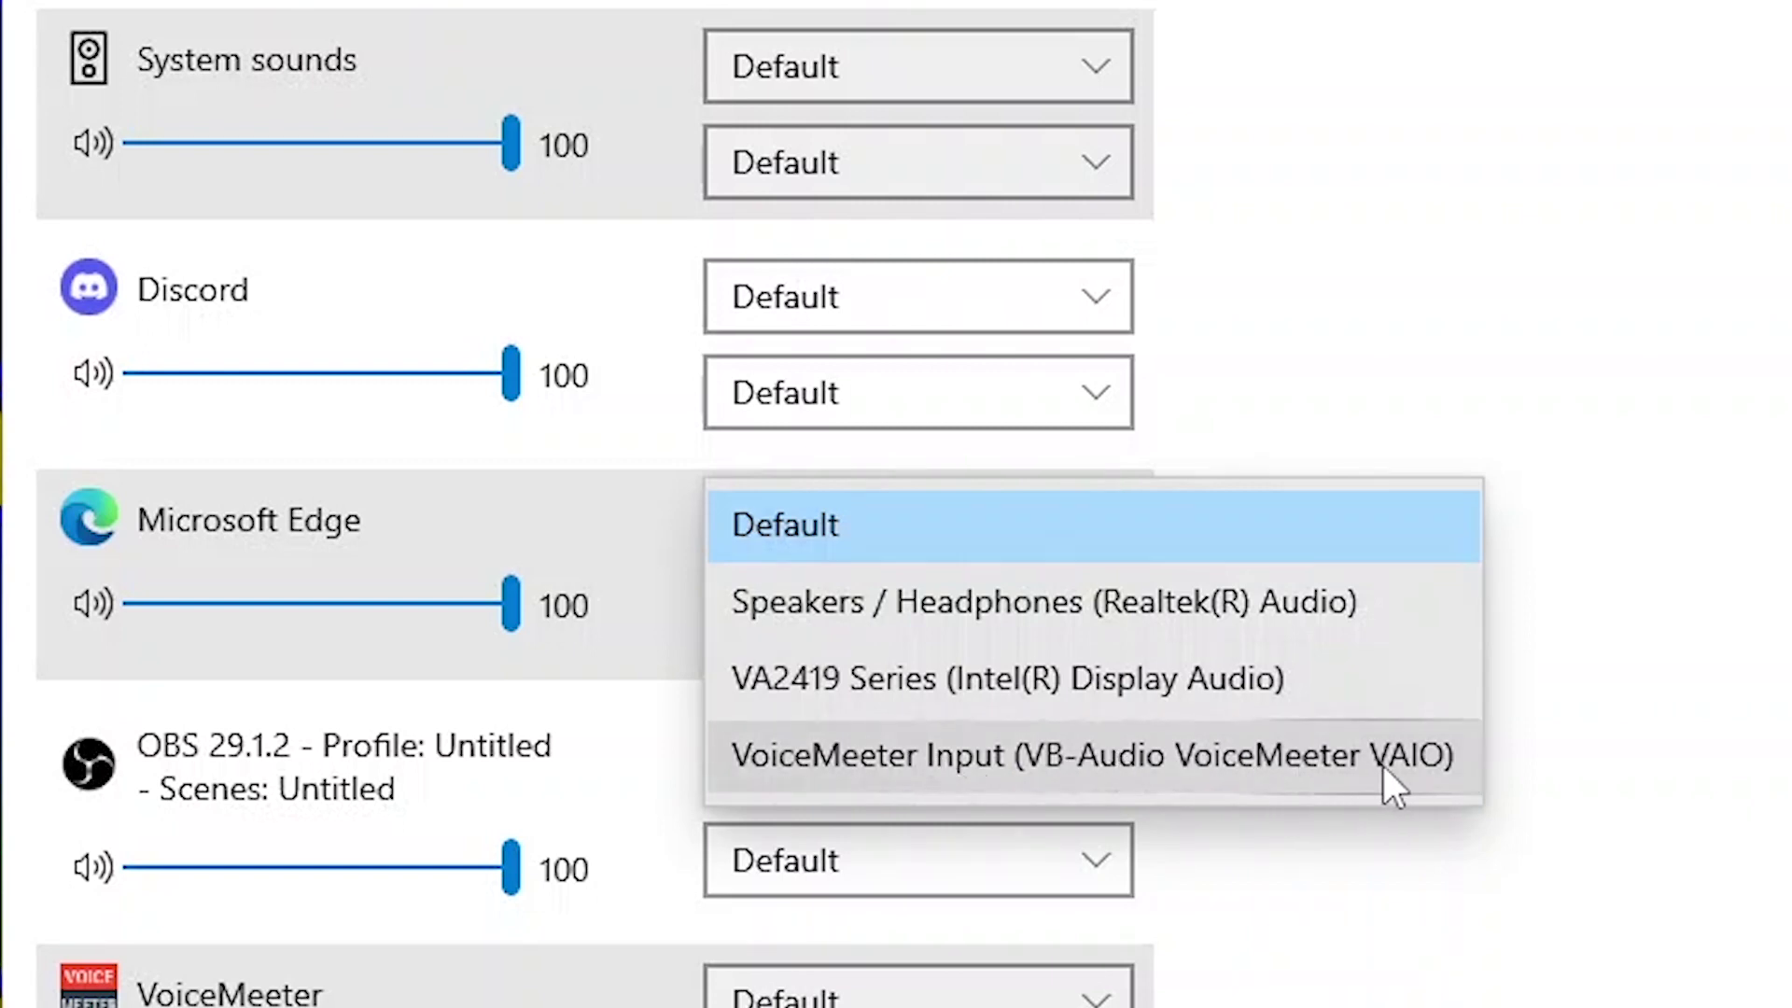
pyautogui.click(1426, 753)
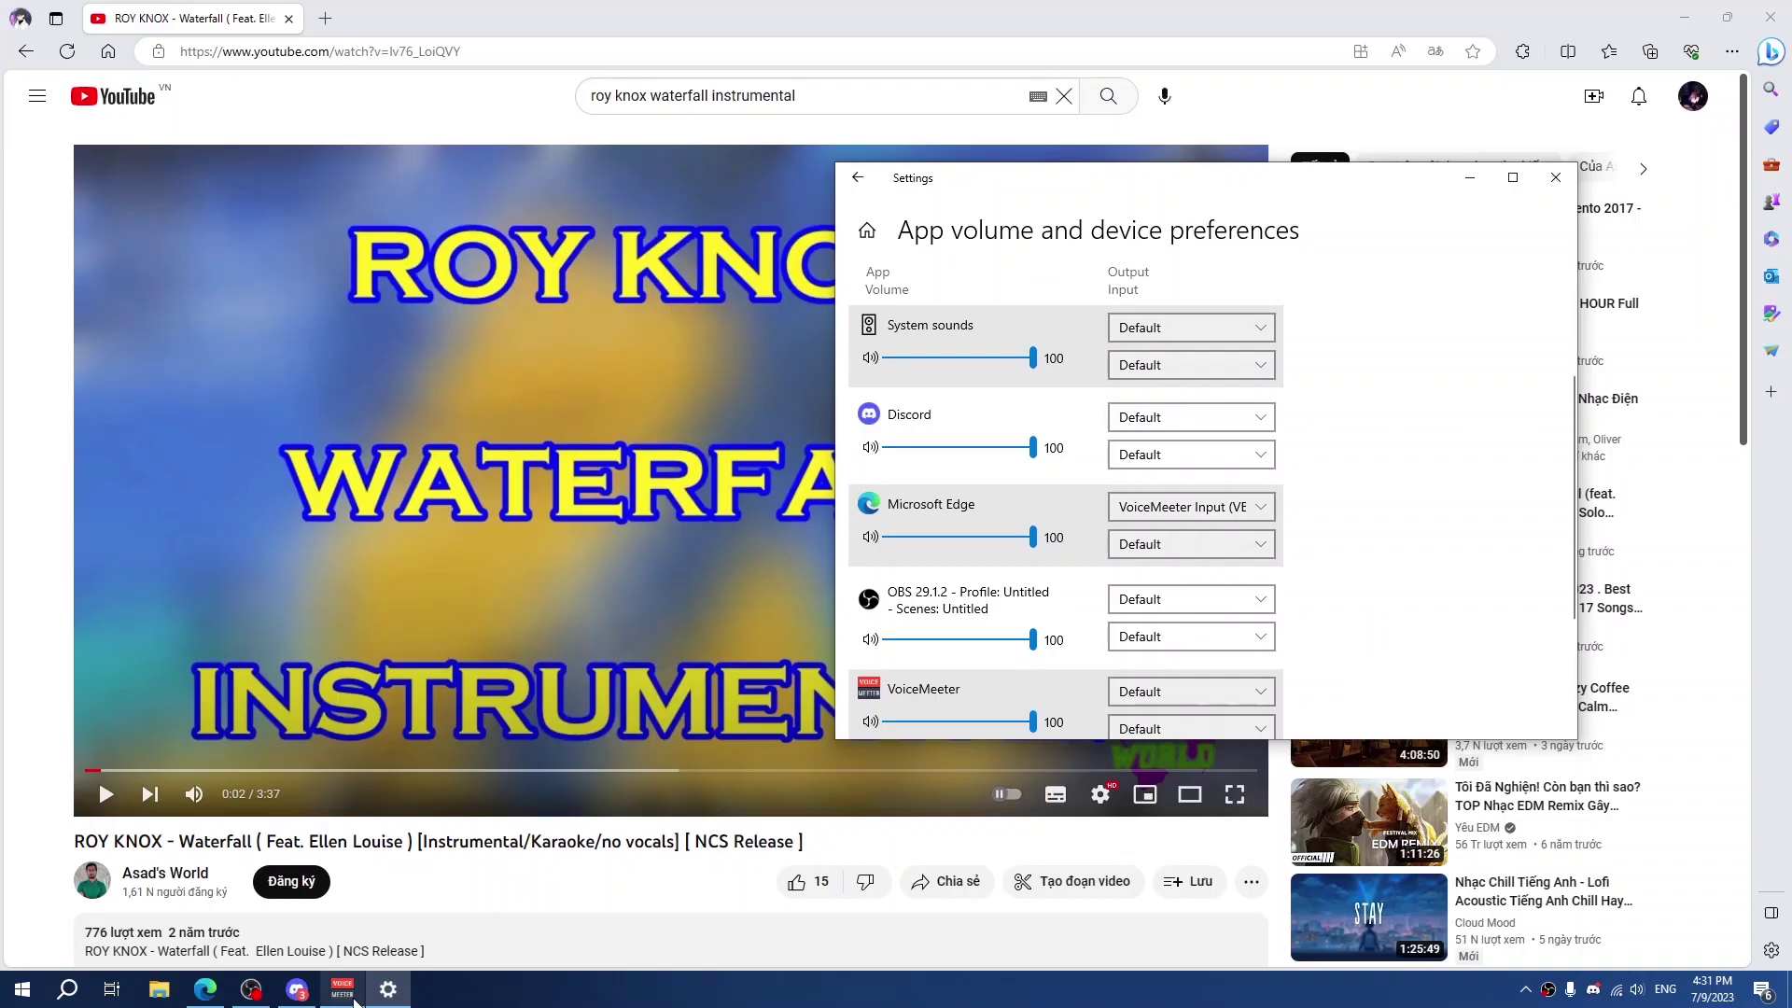
pyautogui.click(360, 570)
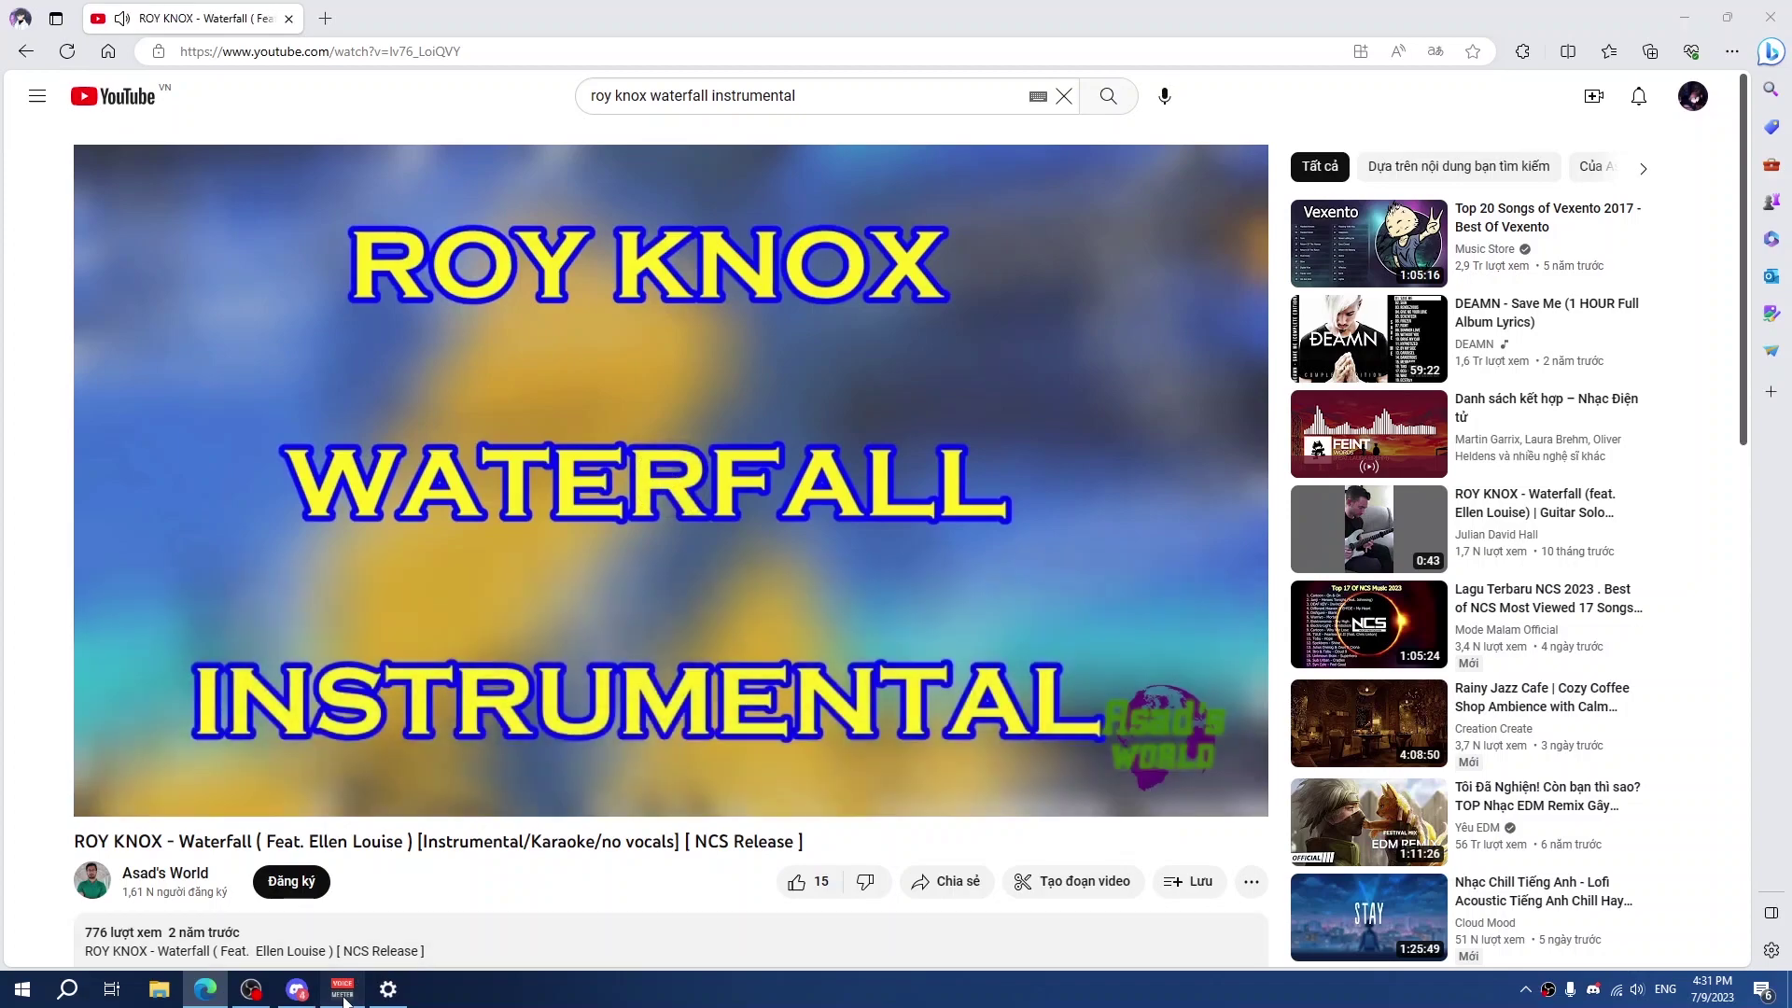
# Switch to Voicemeeter, raise the Virtual Input fader gain to -16.6 dB and try switching its A output off
pyautogui.click(345, 996)
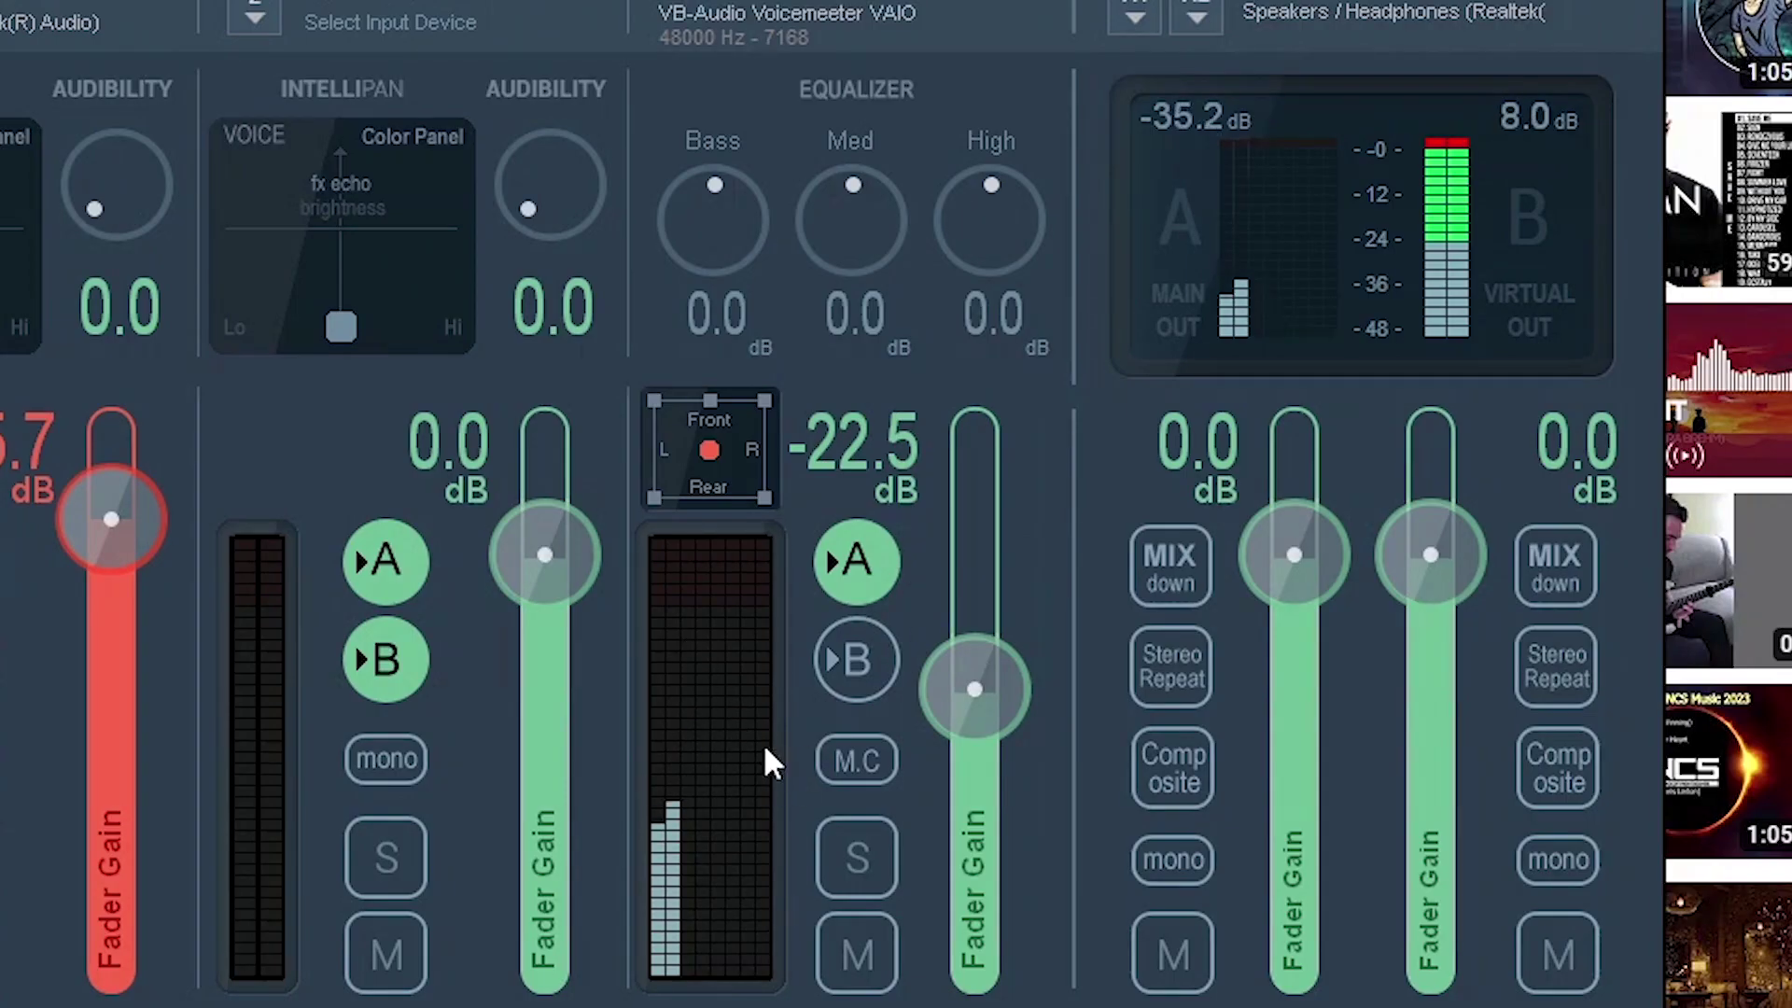
pyautogui.moveTo(1020, 689); pyautogui.dragTo(1022, 650)
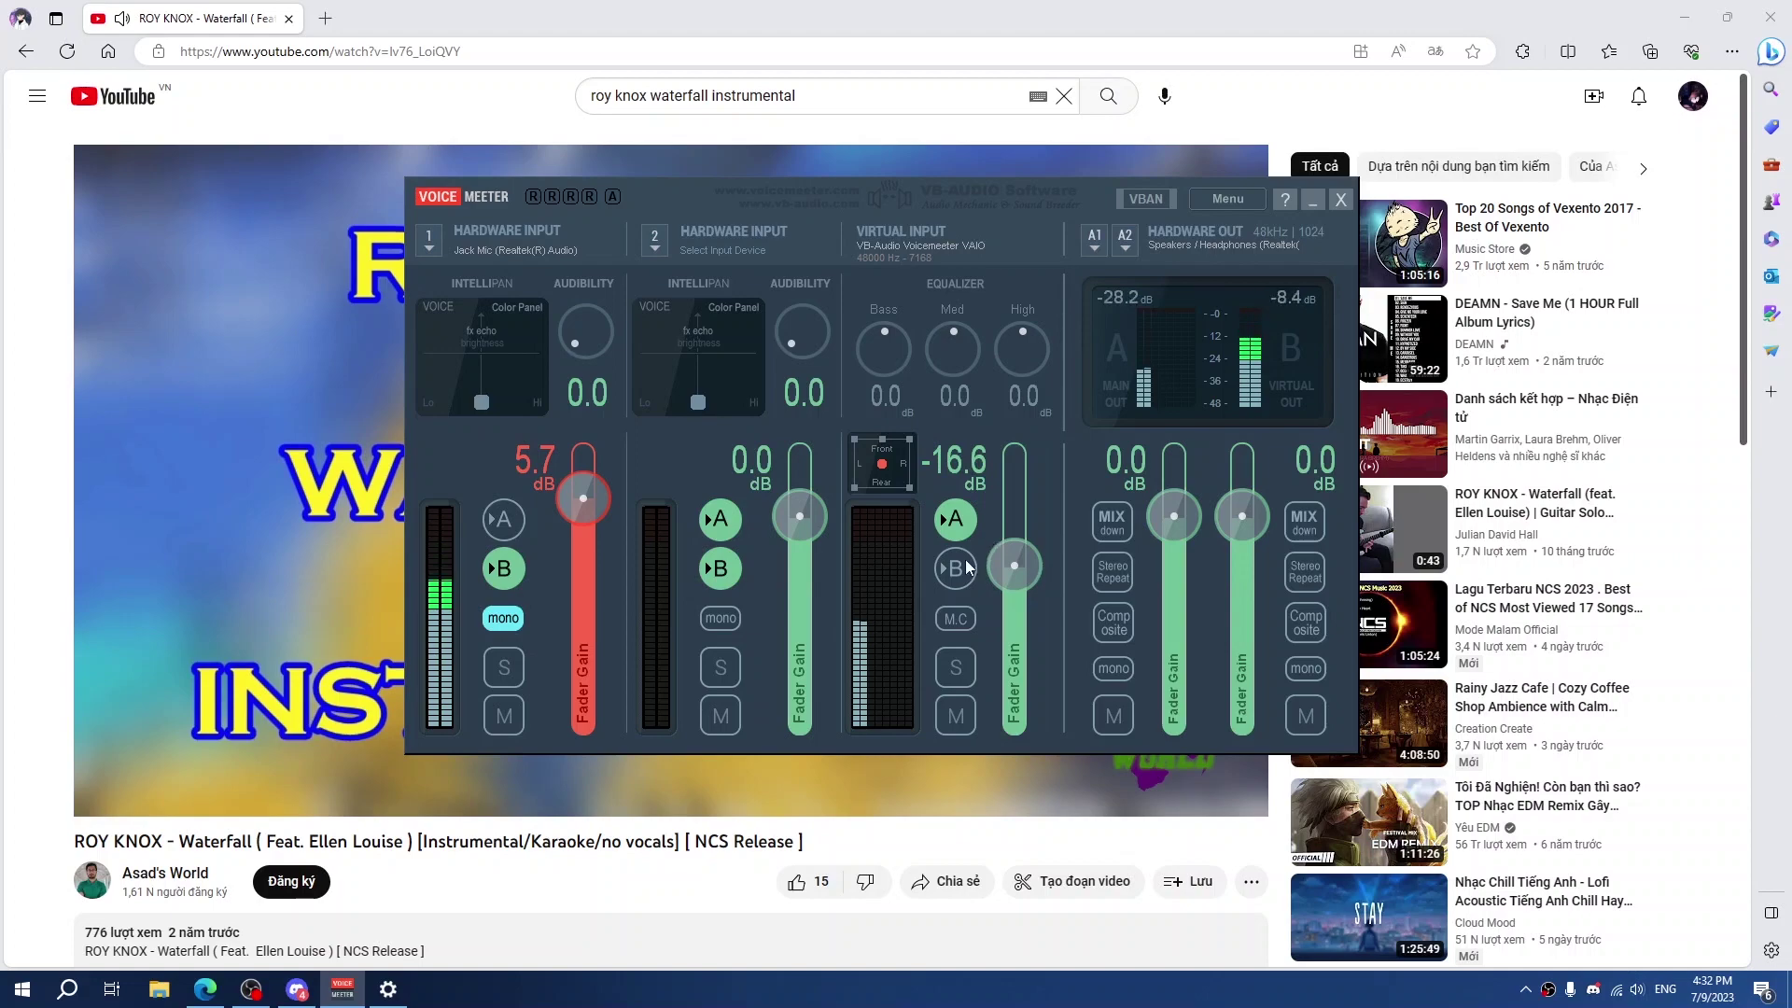
pyautogui.click(954, 519)
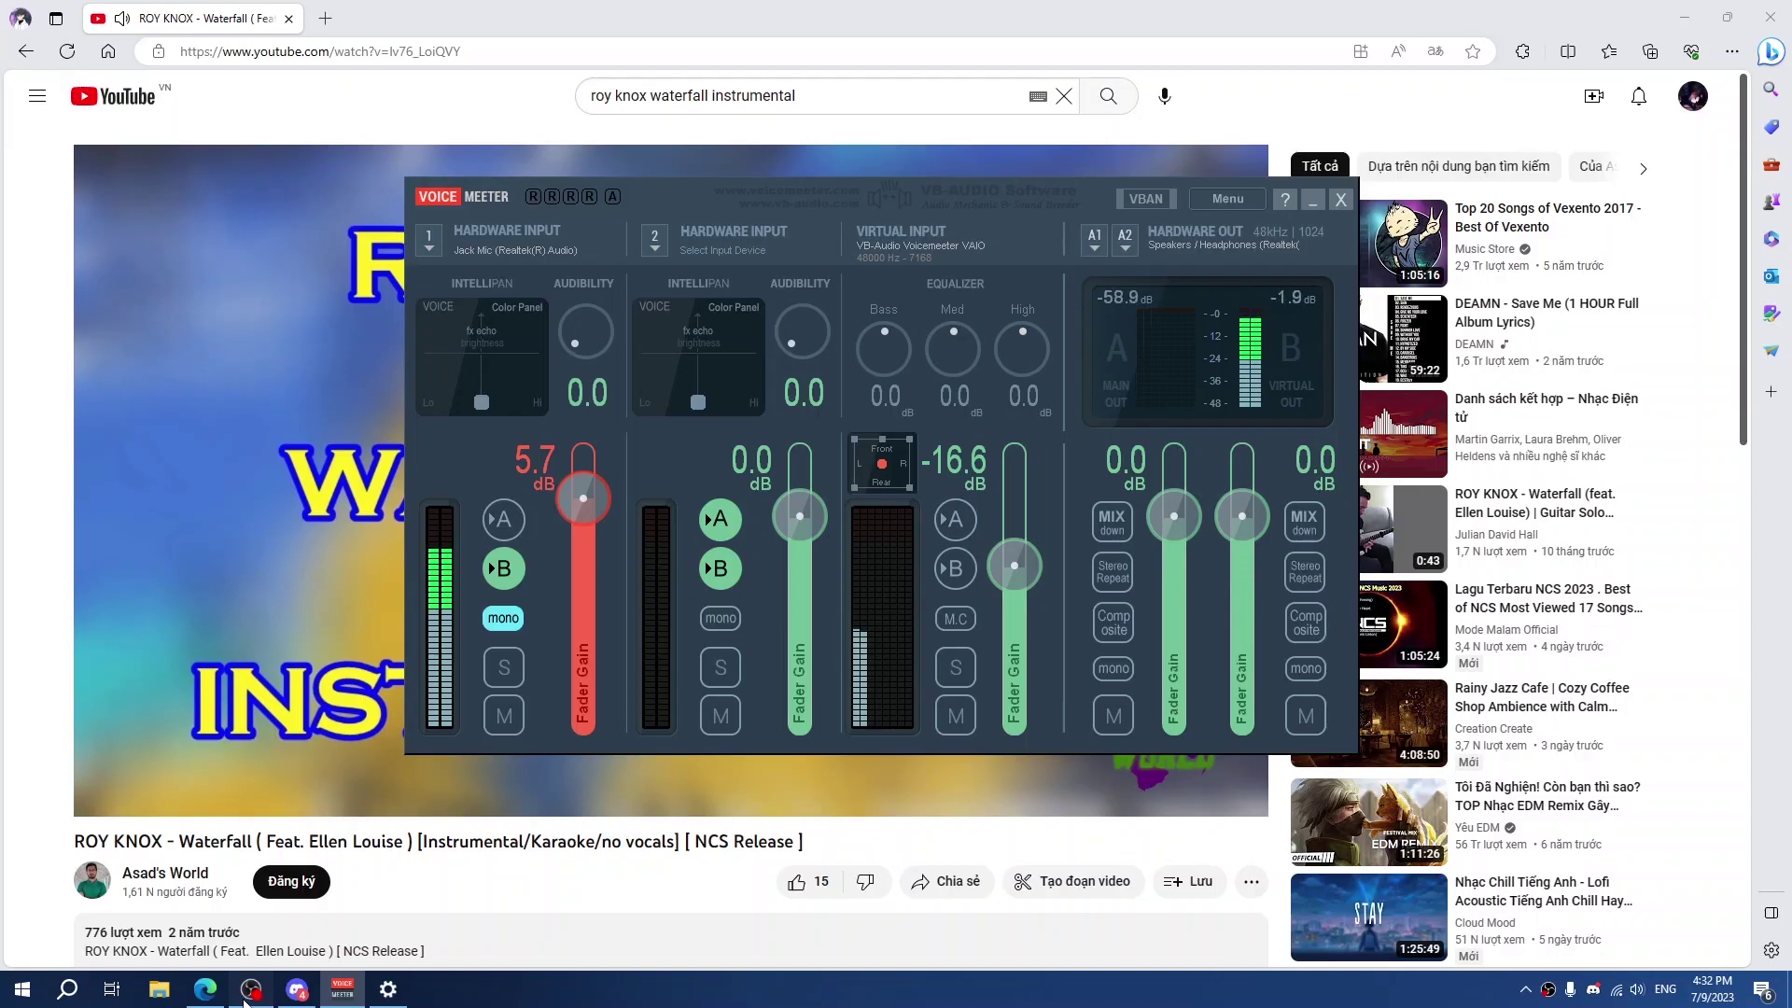
pyautogui.click(386, 990)
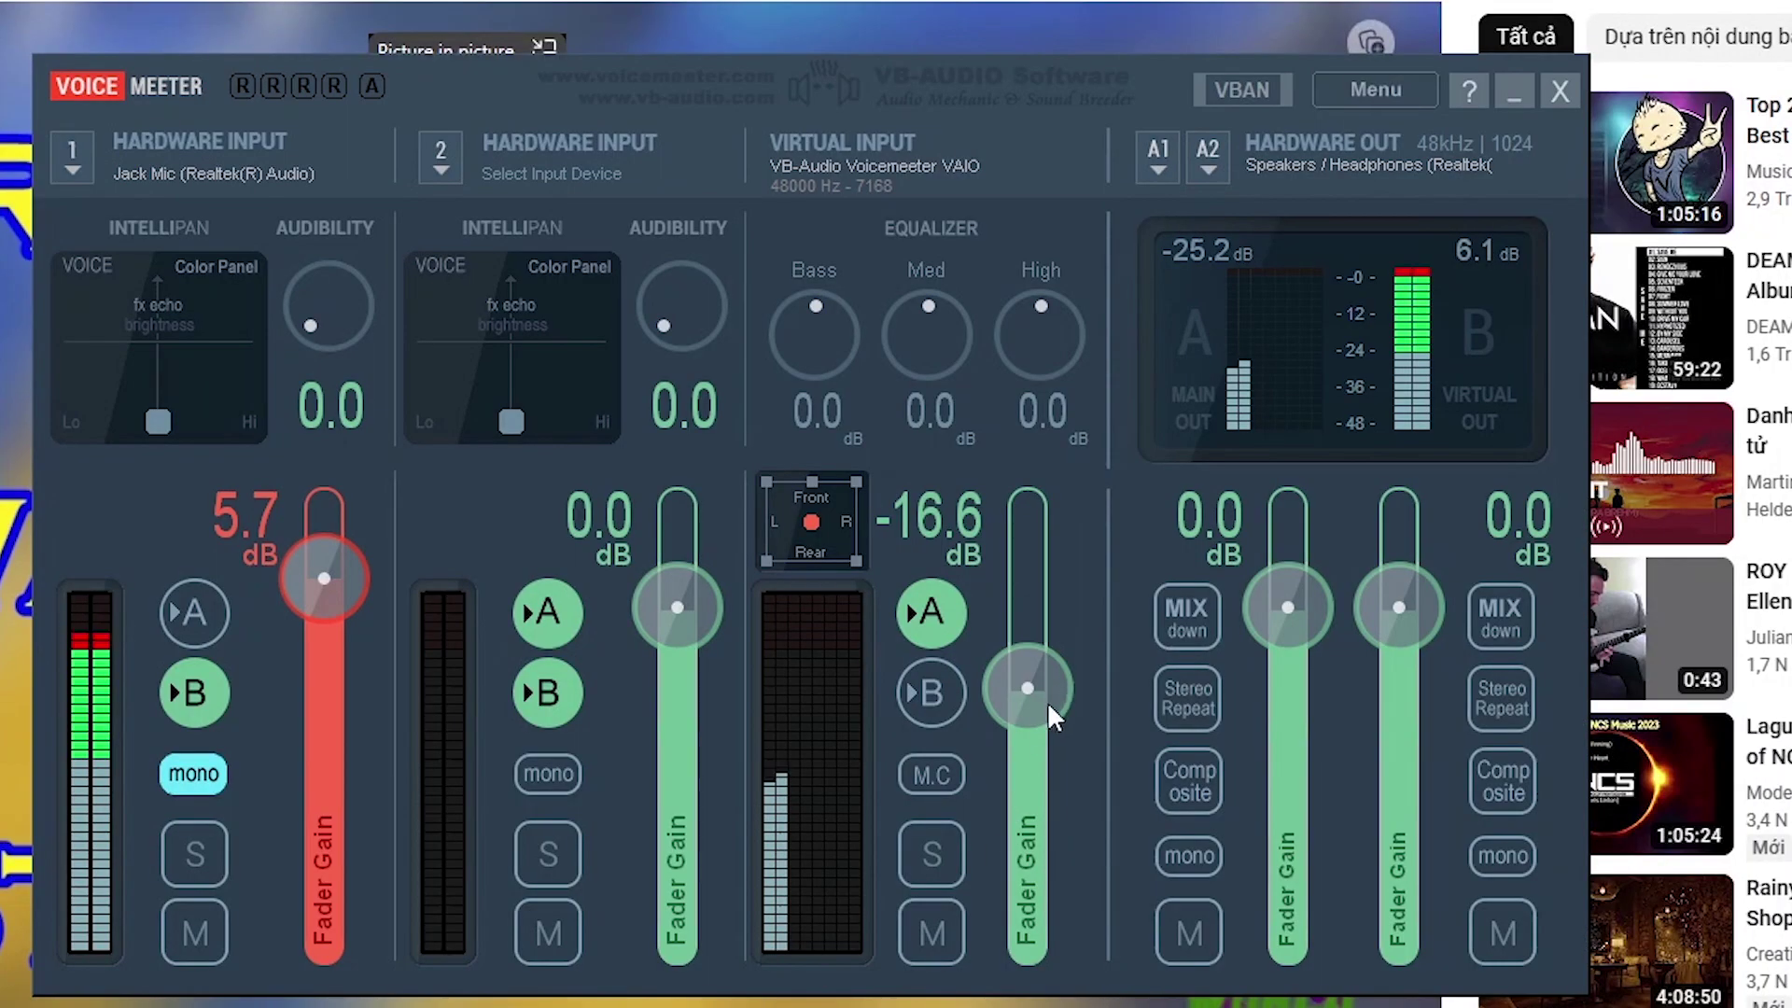
# Enable the Virtual Input's B output and adjust its fader gain, first to -11.0 dB and finally to -18.8 dB
pyautogui.moveTo(1047, 701)
pyautogui.mouseDown()
pyautogui.moveTo(1040, 614)
pyautogui.moveTo(1036, 804)
pyautogui.moveTo(1032, 671)
pyautogui.mouseUp()
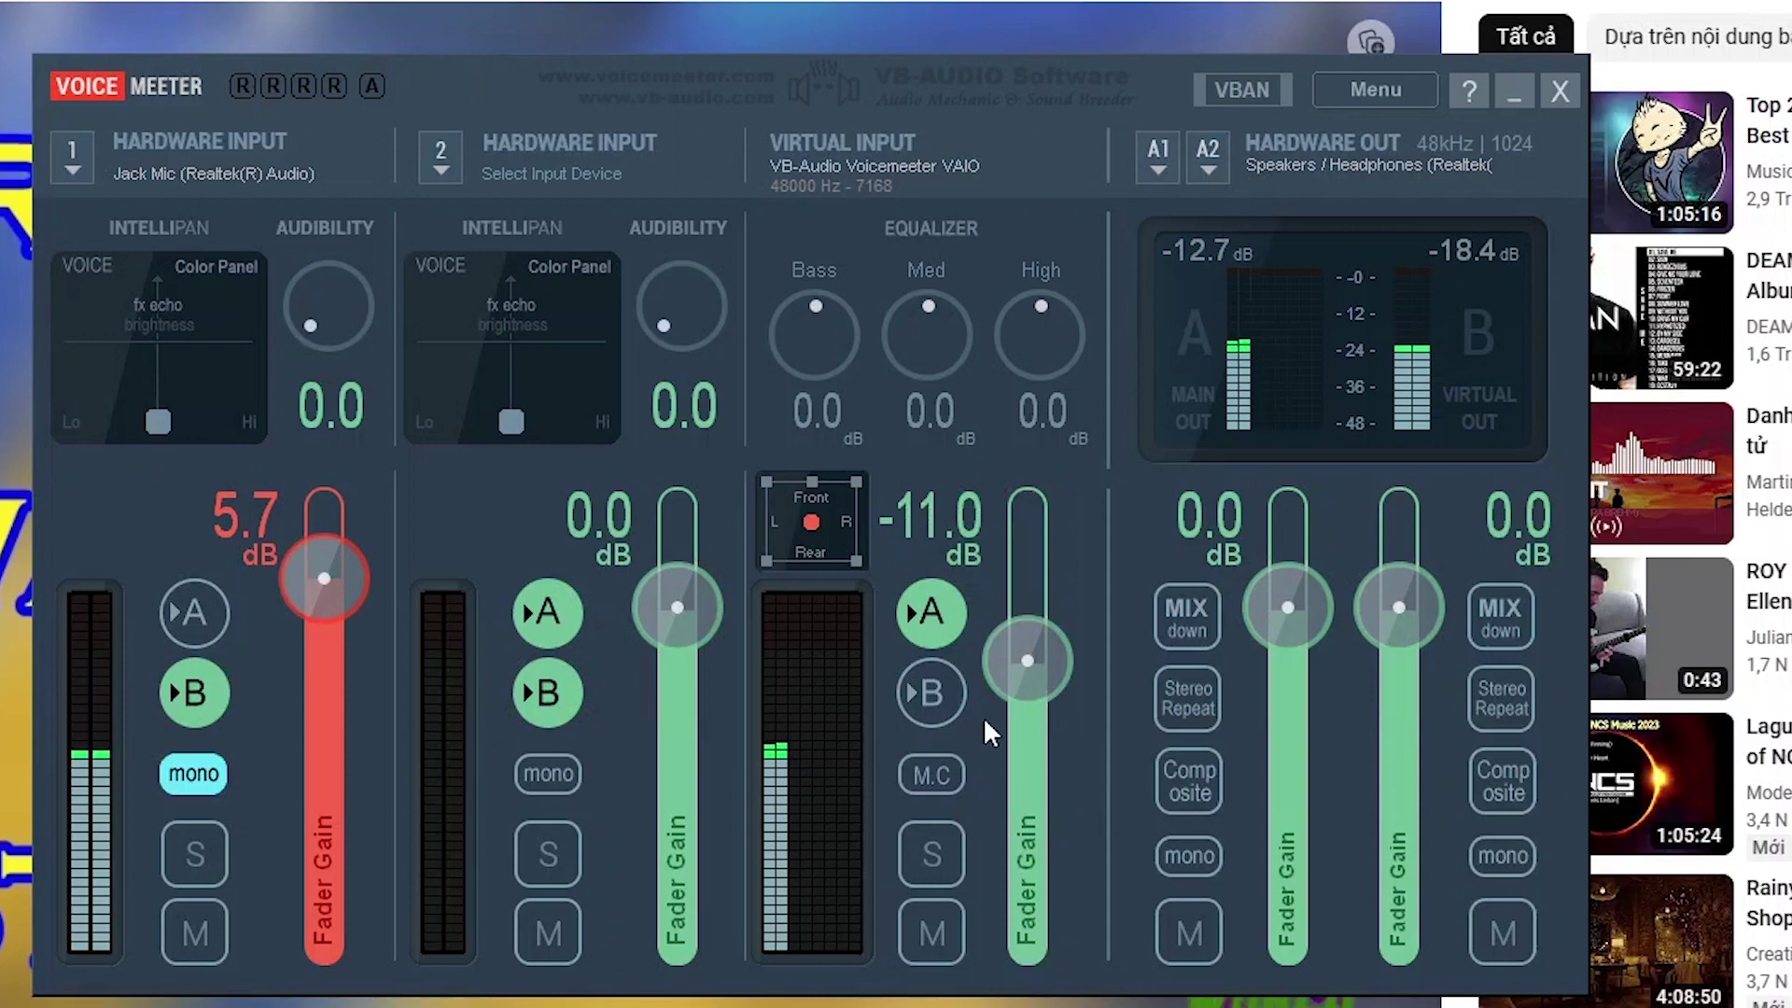
pyautogui.click(916, 698)
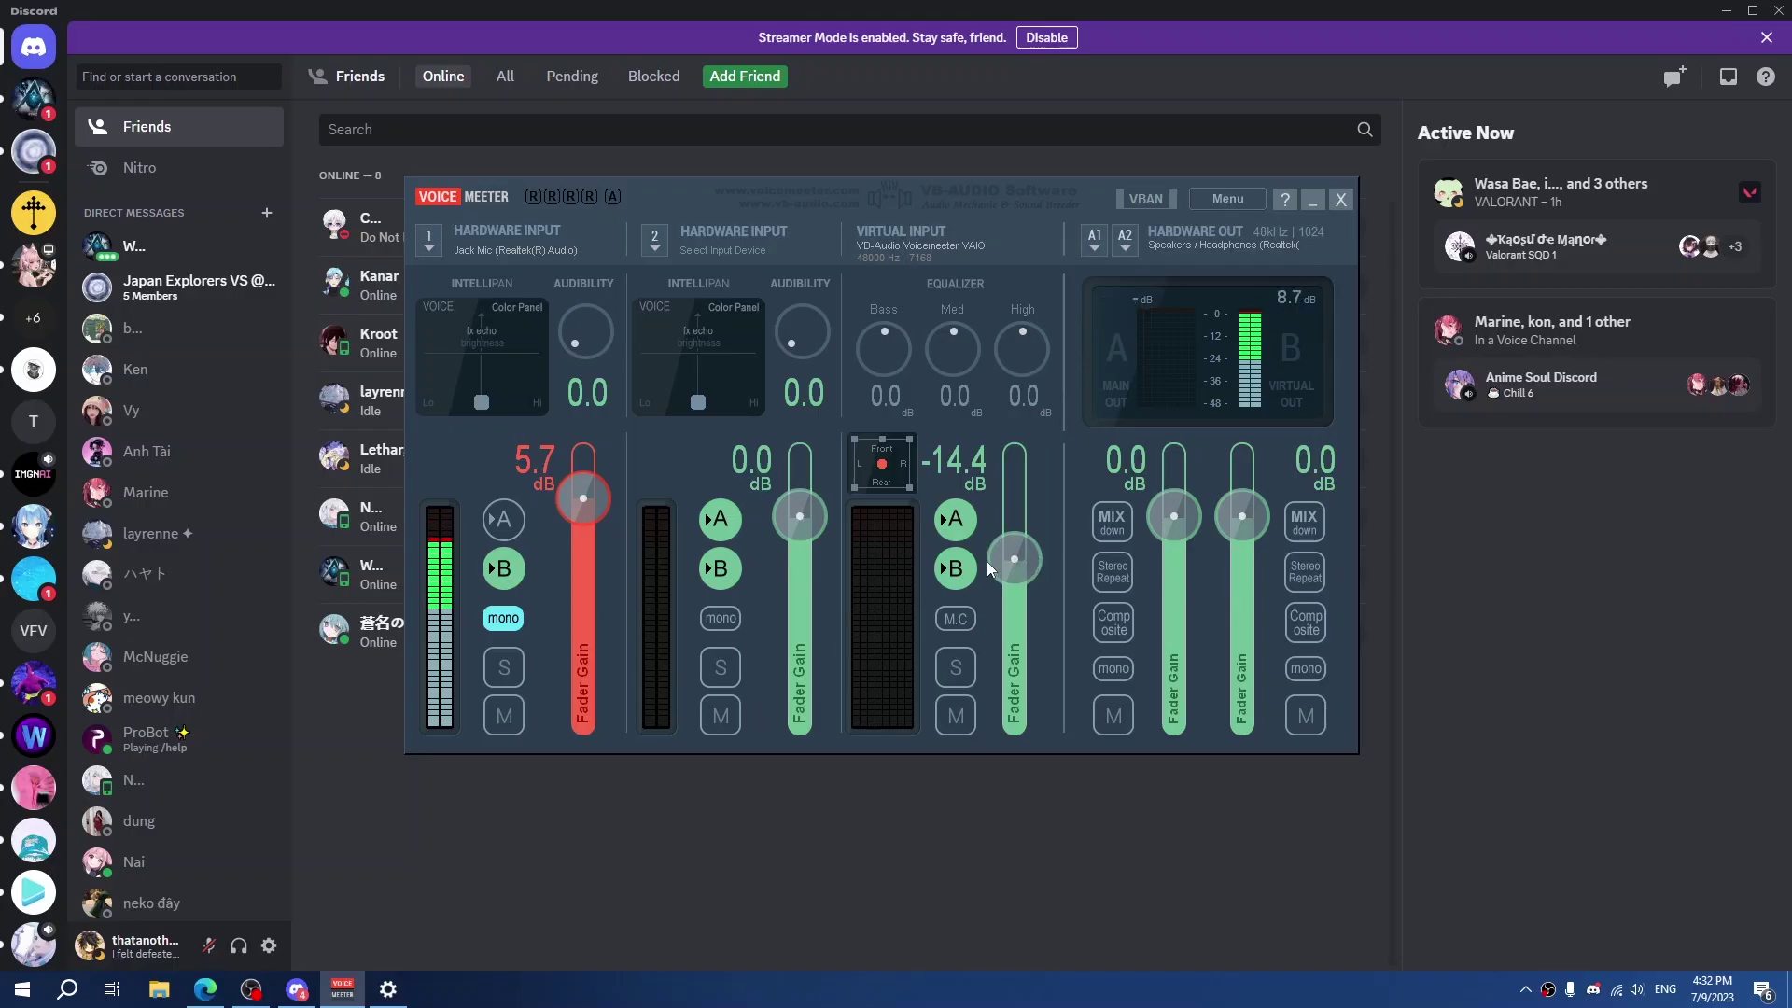
pyautogui.moveTo(1024, 570); pyautogui.dragTo(1029, 577)
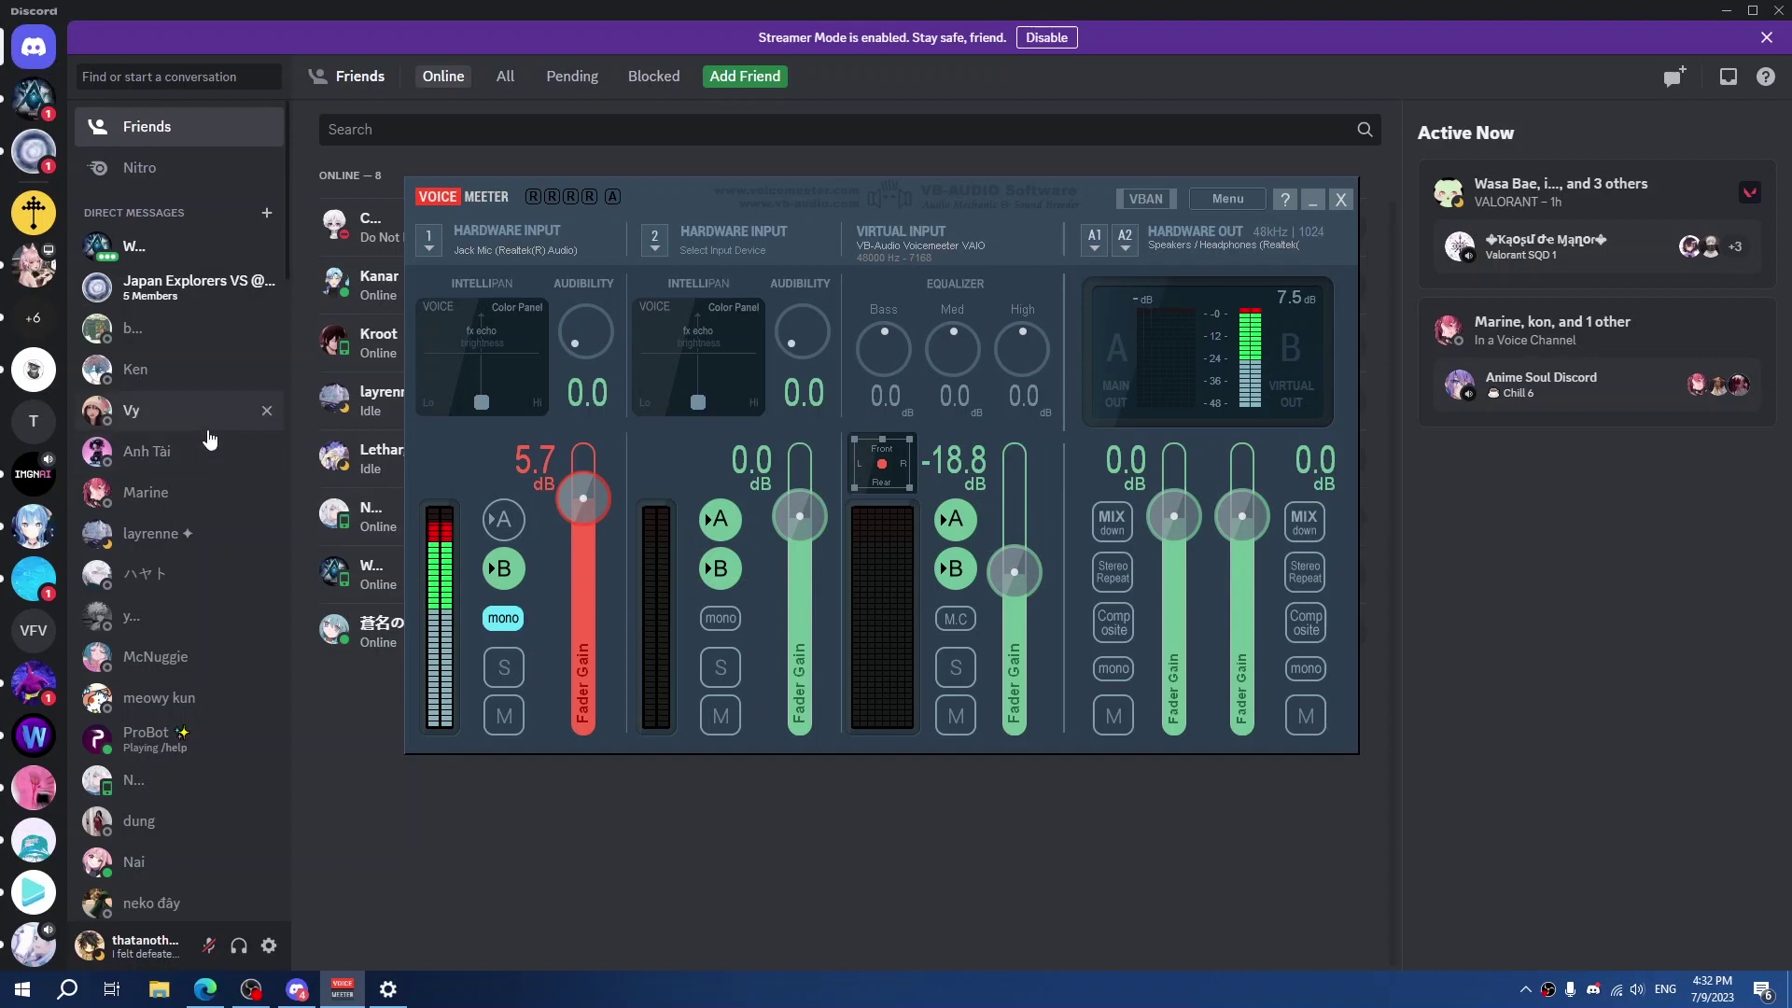
# Switch to Discord and open the Gura's Sufficient Suff... server
pyautogui.click(381, 836)
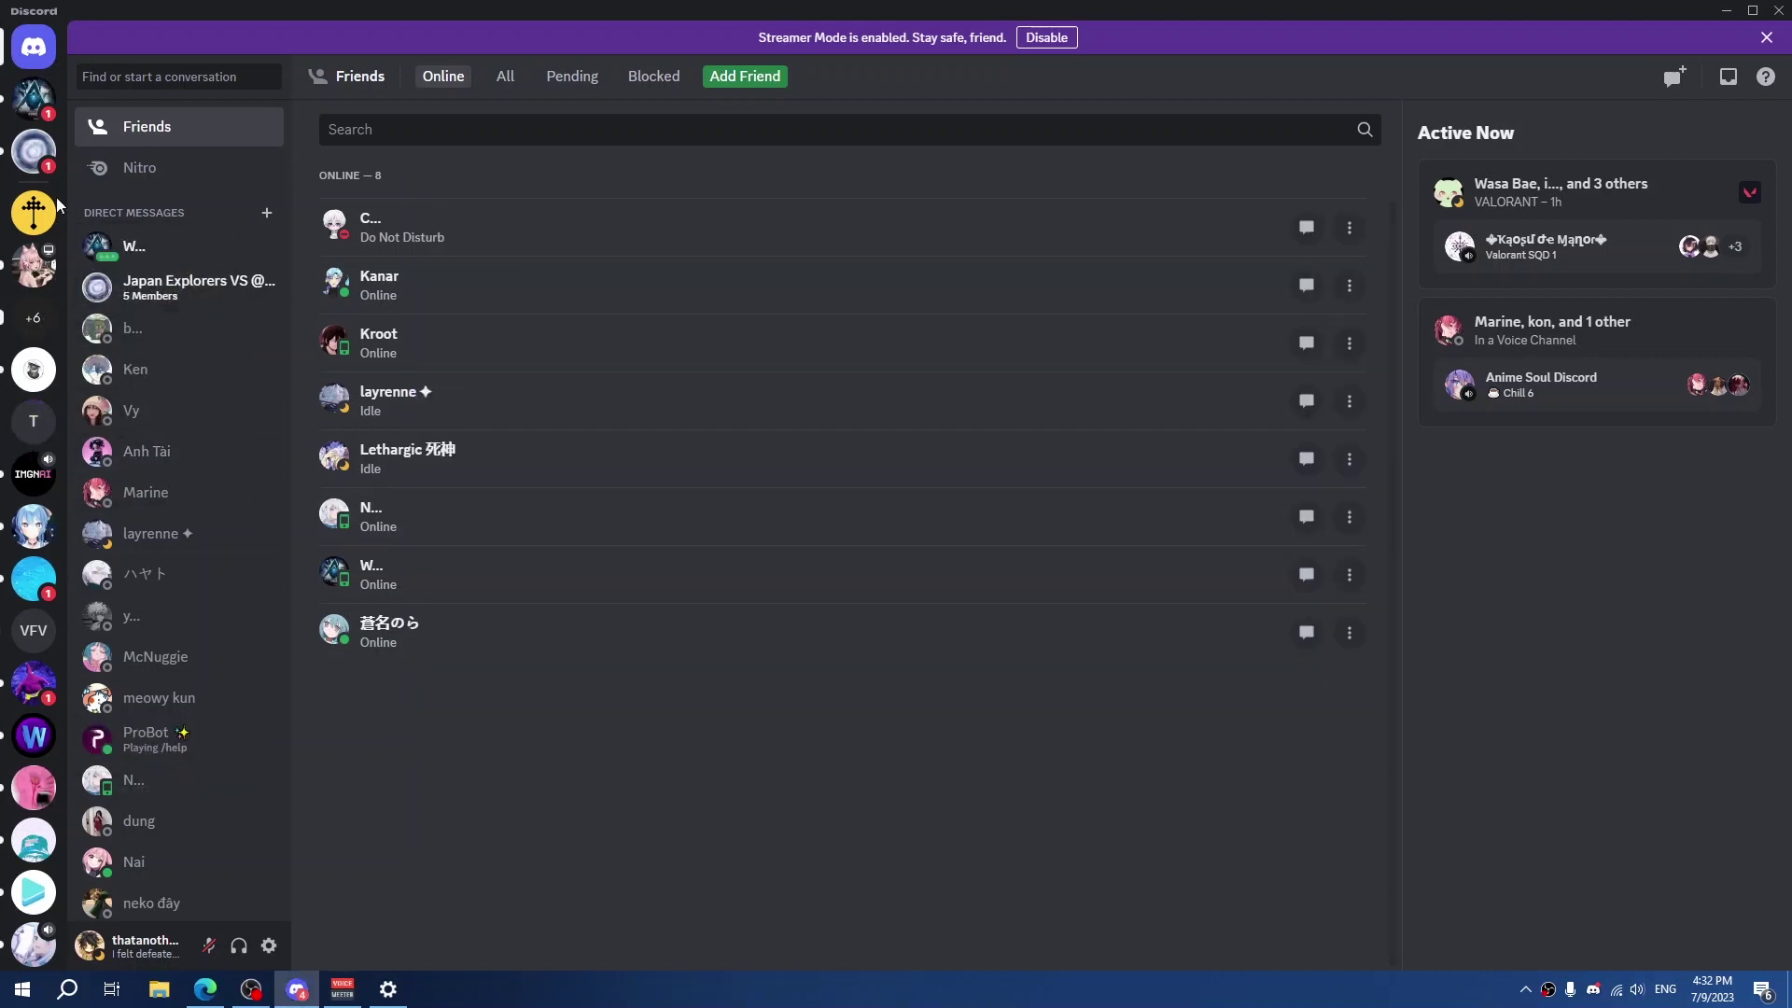
pyautogui.click(34, 945)
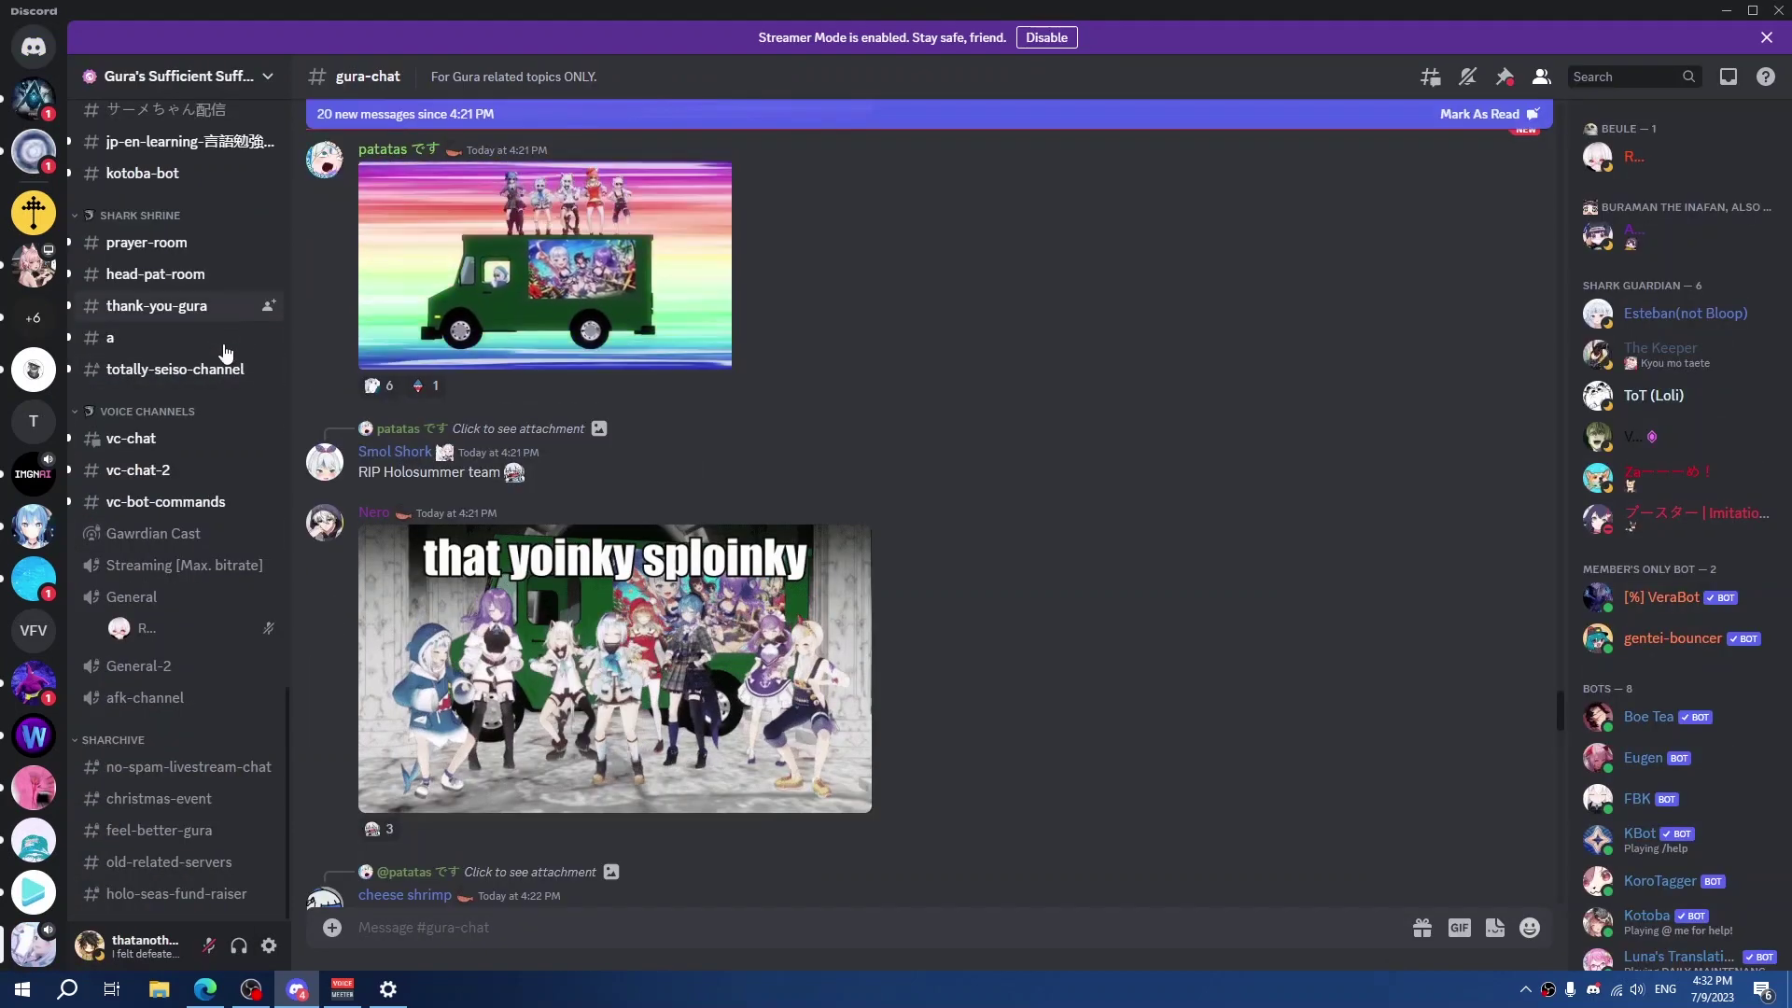
# Open the Voice & Video settings in Discord and open the input device choices
pyautogui.click(268, 945)
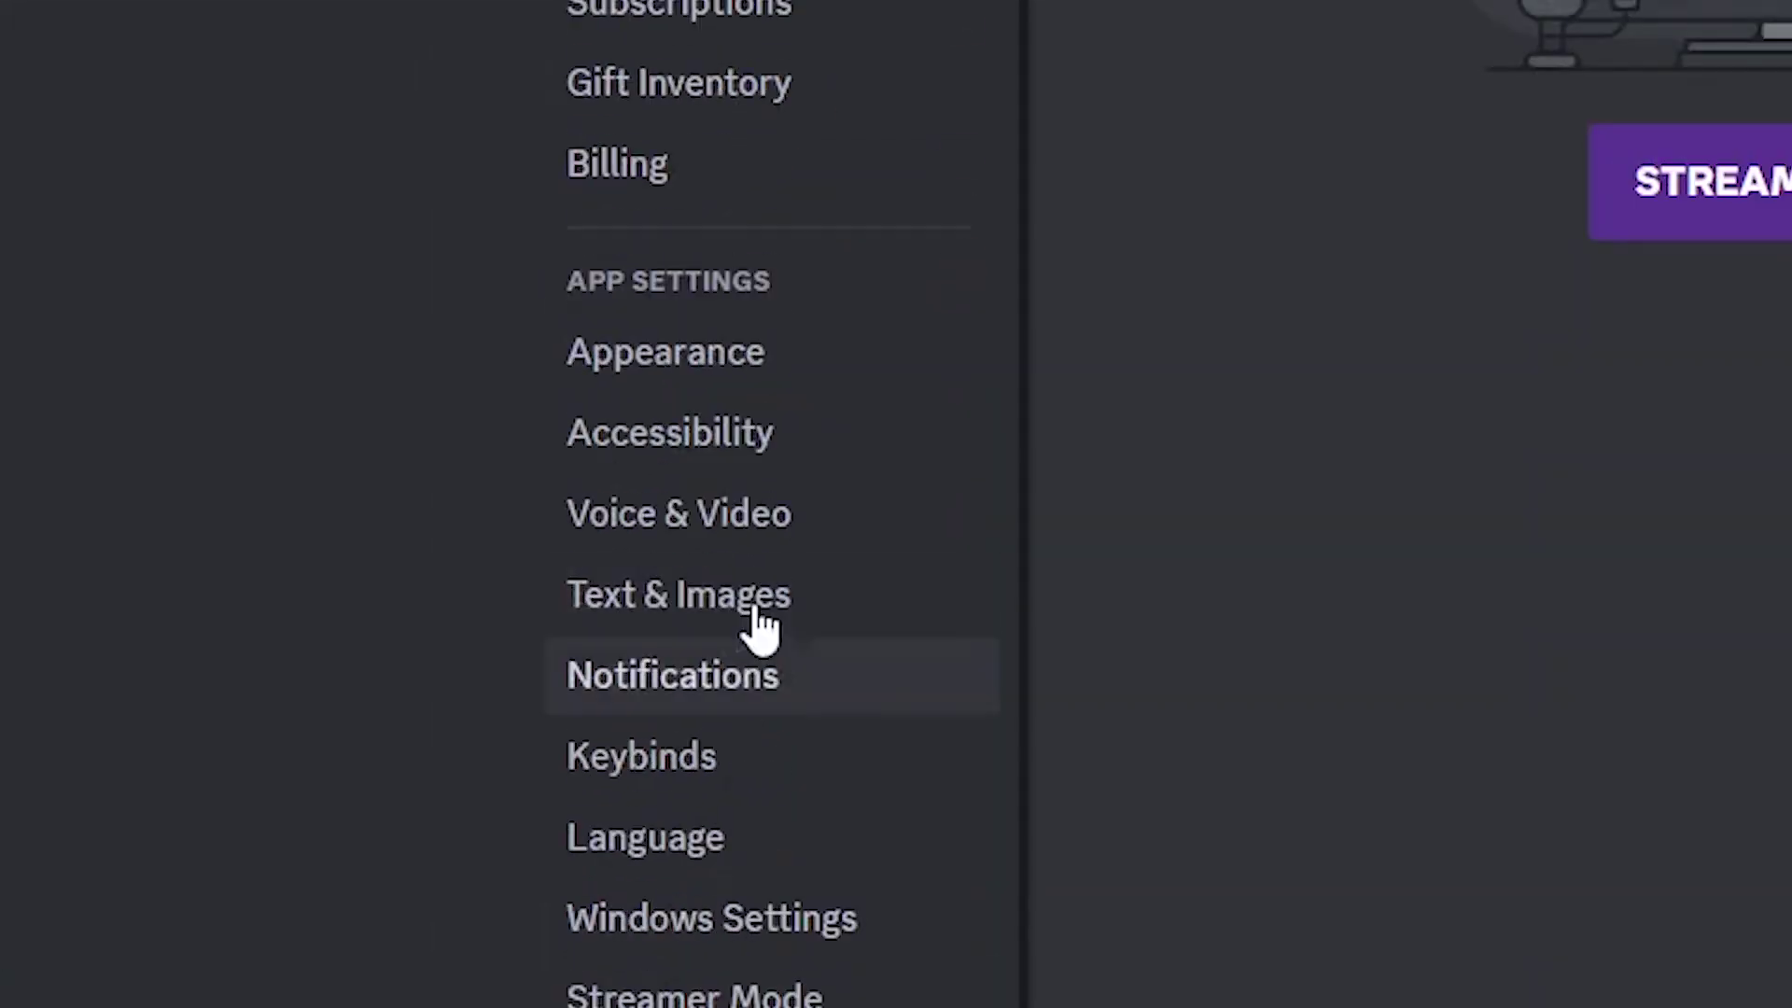
pyautogui.click(824, 519)
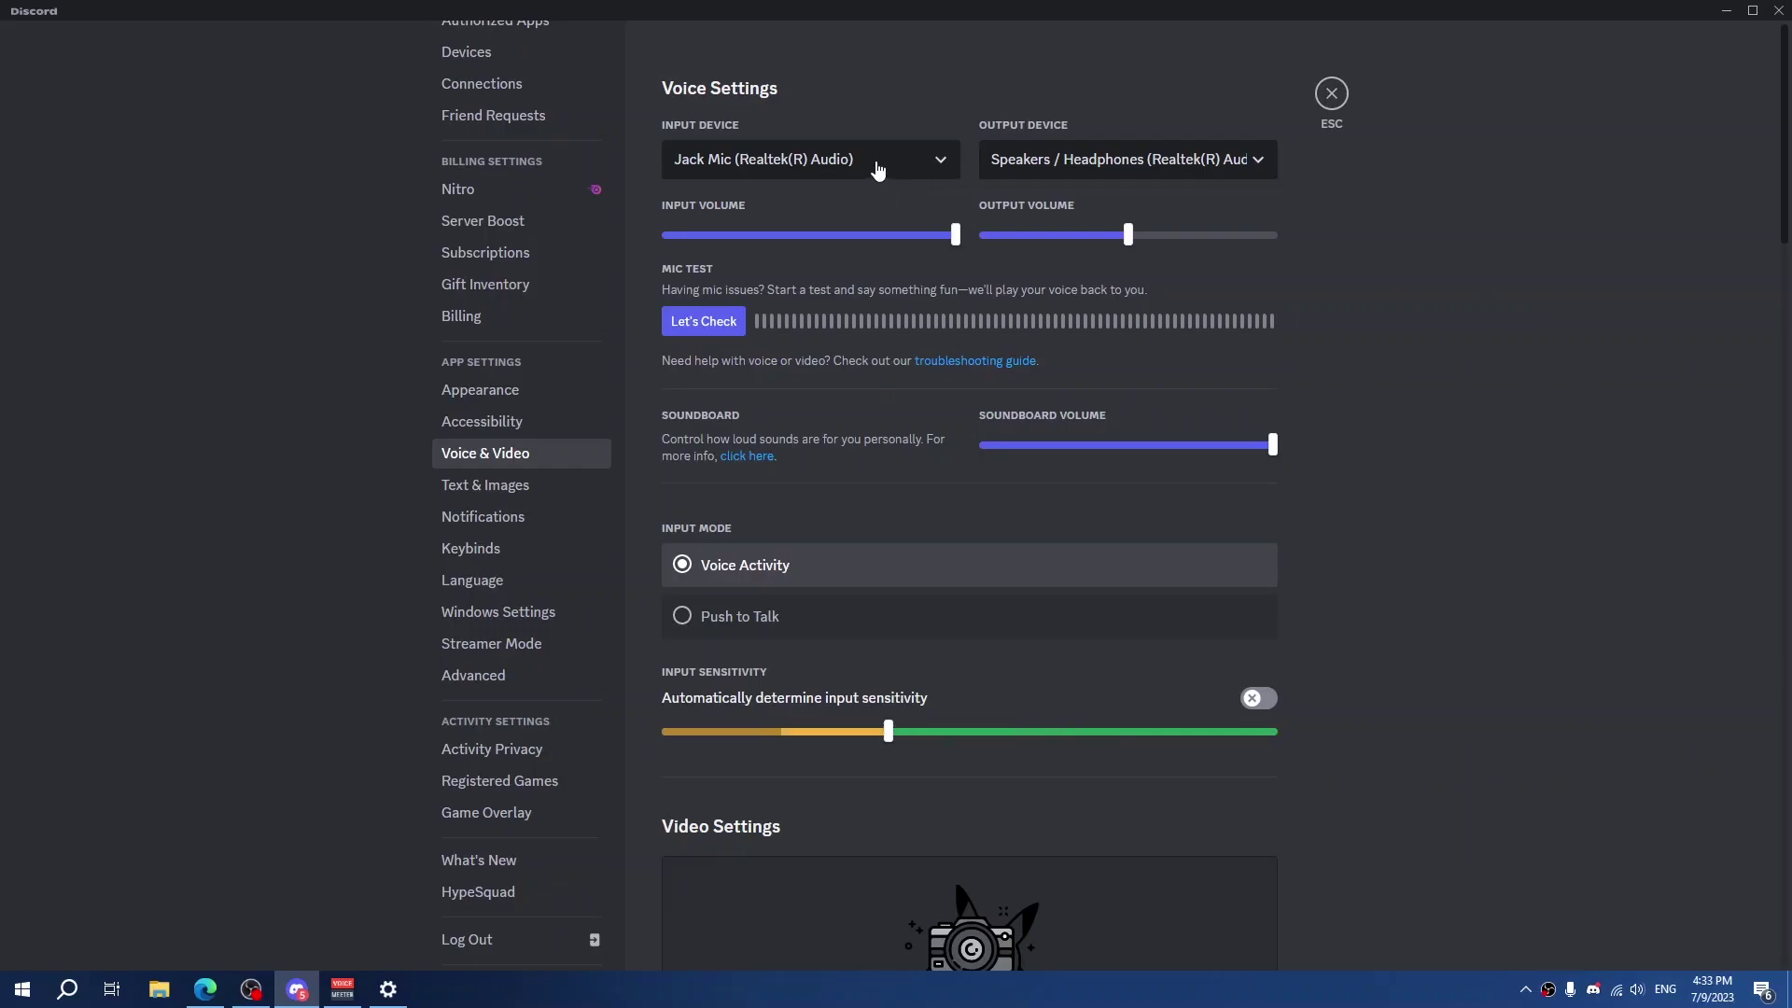
pyautogui.click(829, 157)
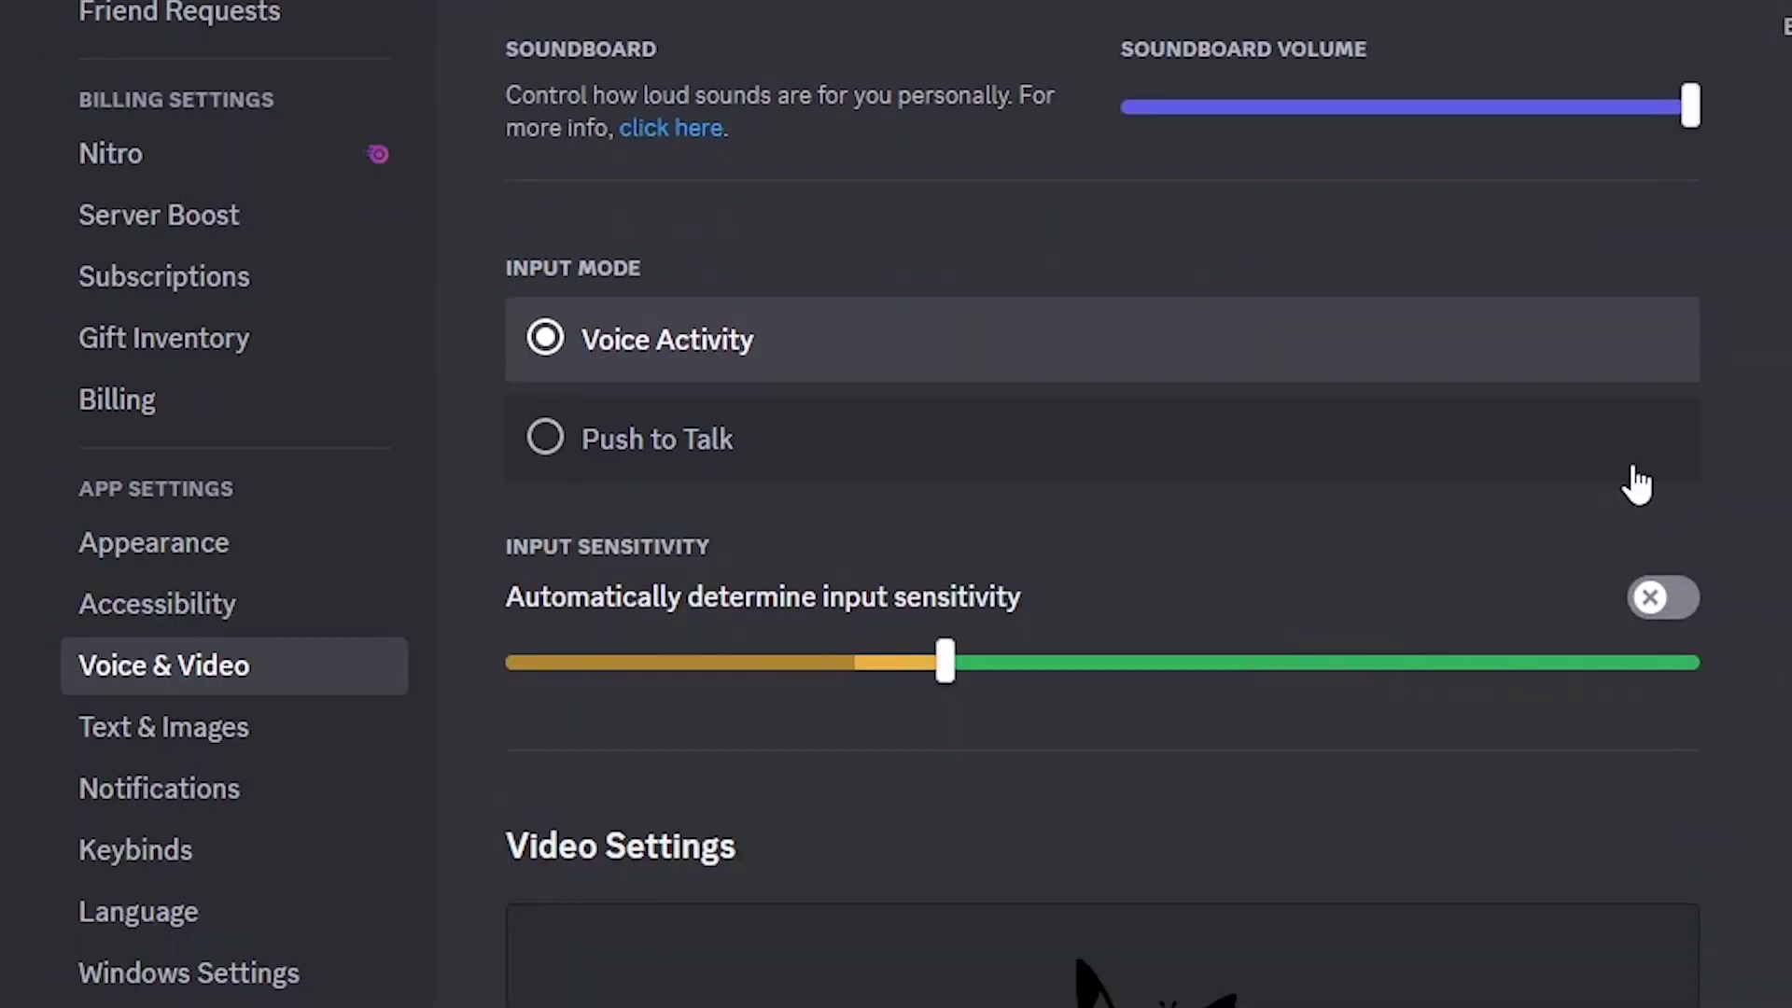
# Lower the manual input sensitivity threshold to near its minimum and try automatic input sensitivity, turning it back off
pyautogui.moveTo(945, 663); pyautogui.dragTo(542, 663)
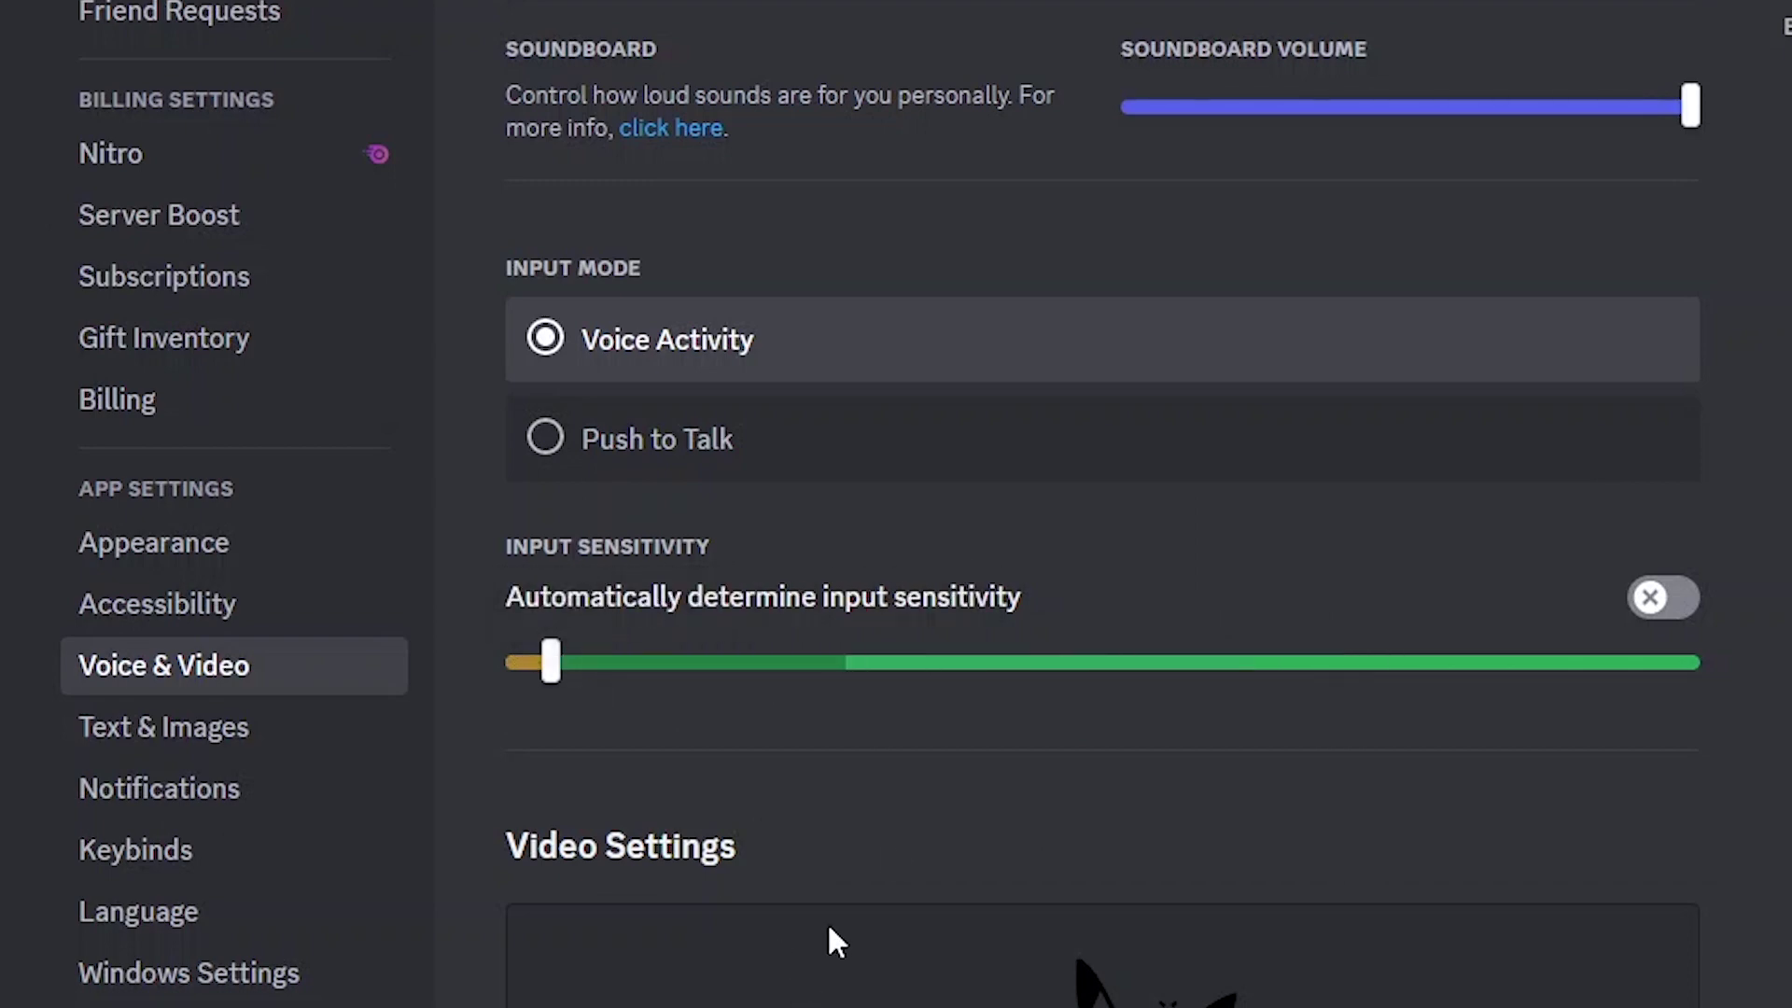
pyautogui.click(1643, 593)
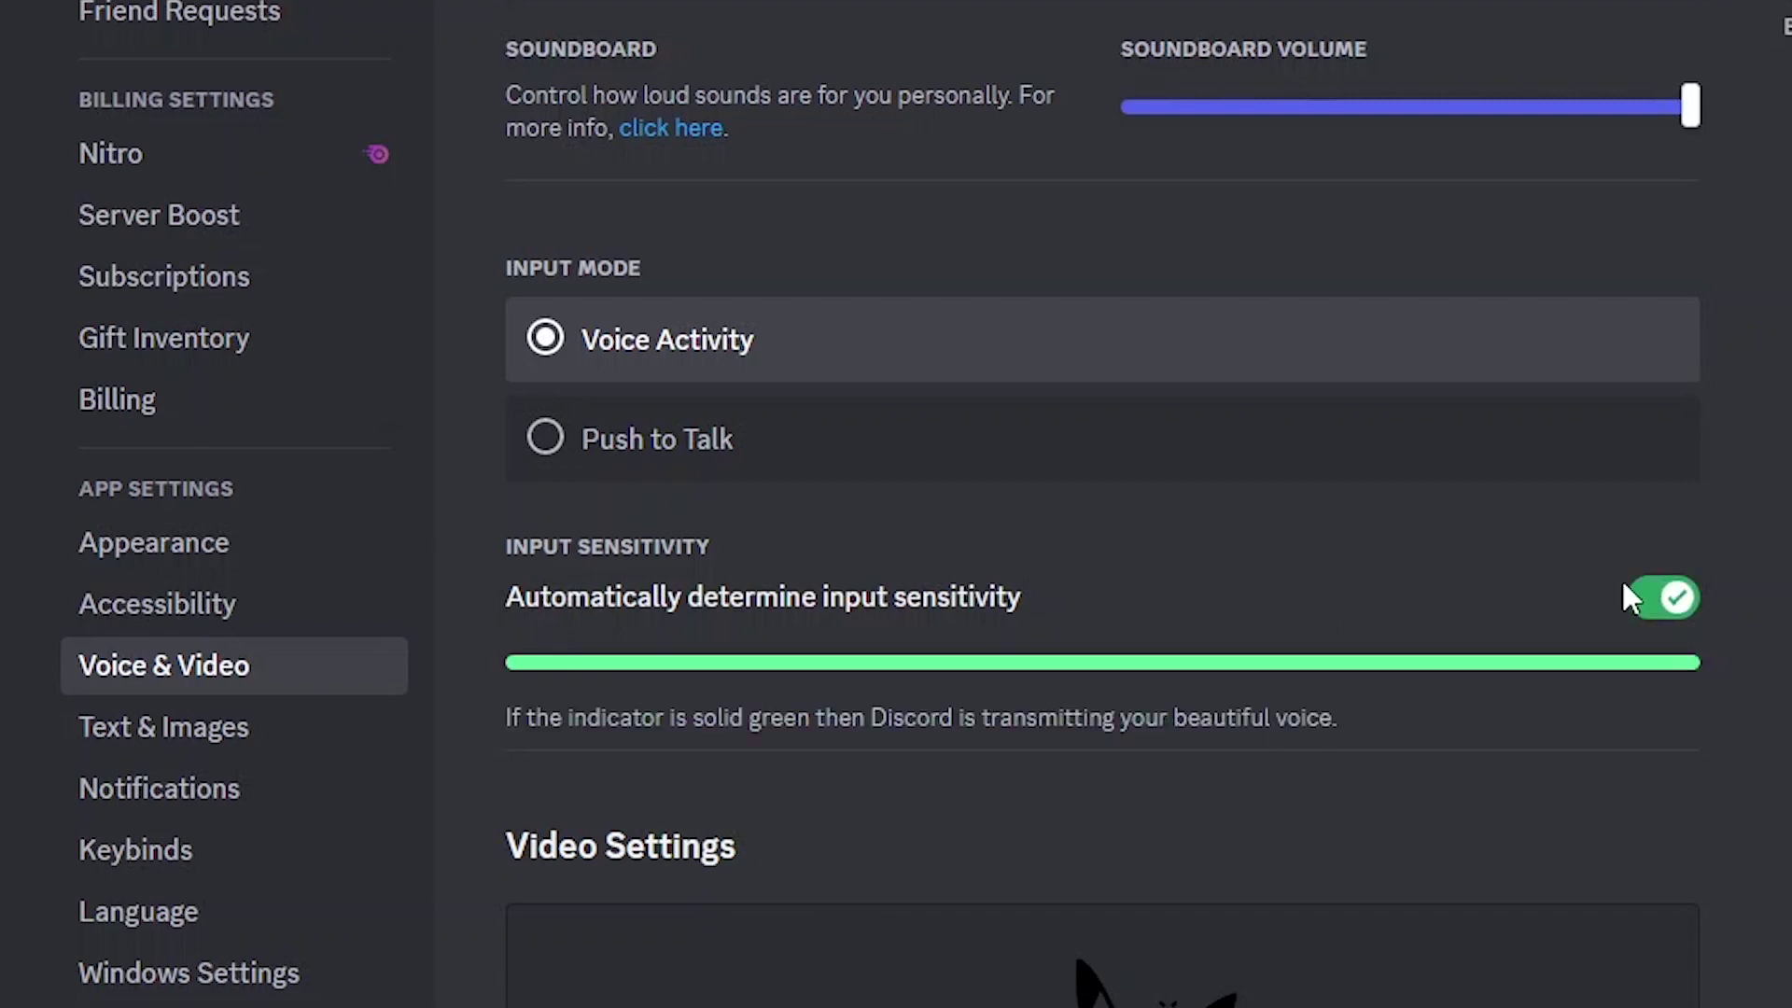
pyautogui.click(1670, 599)
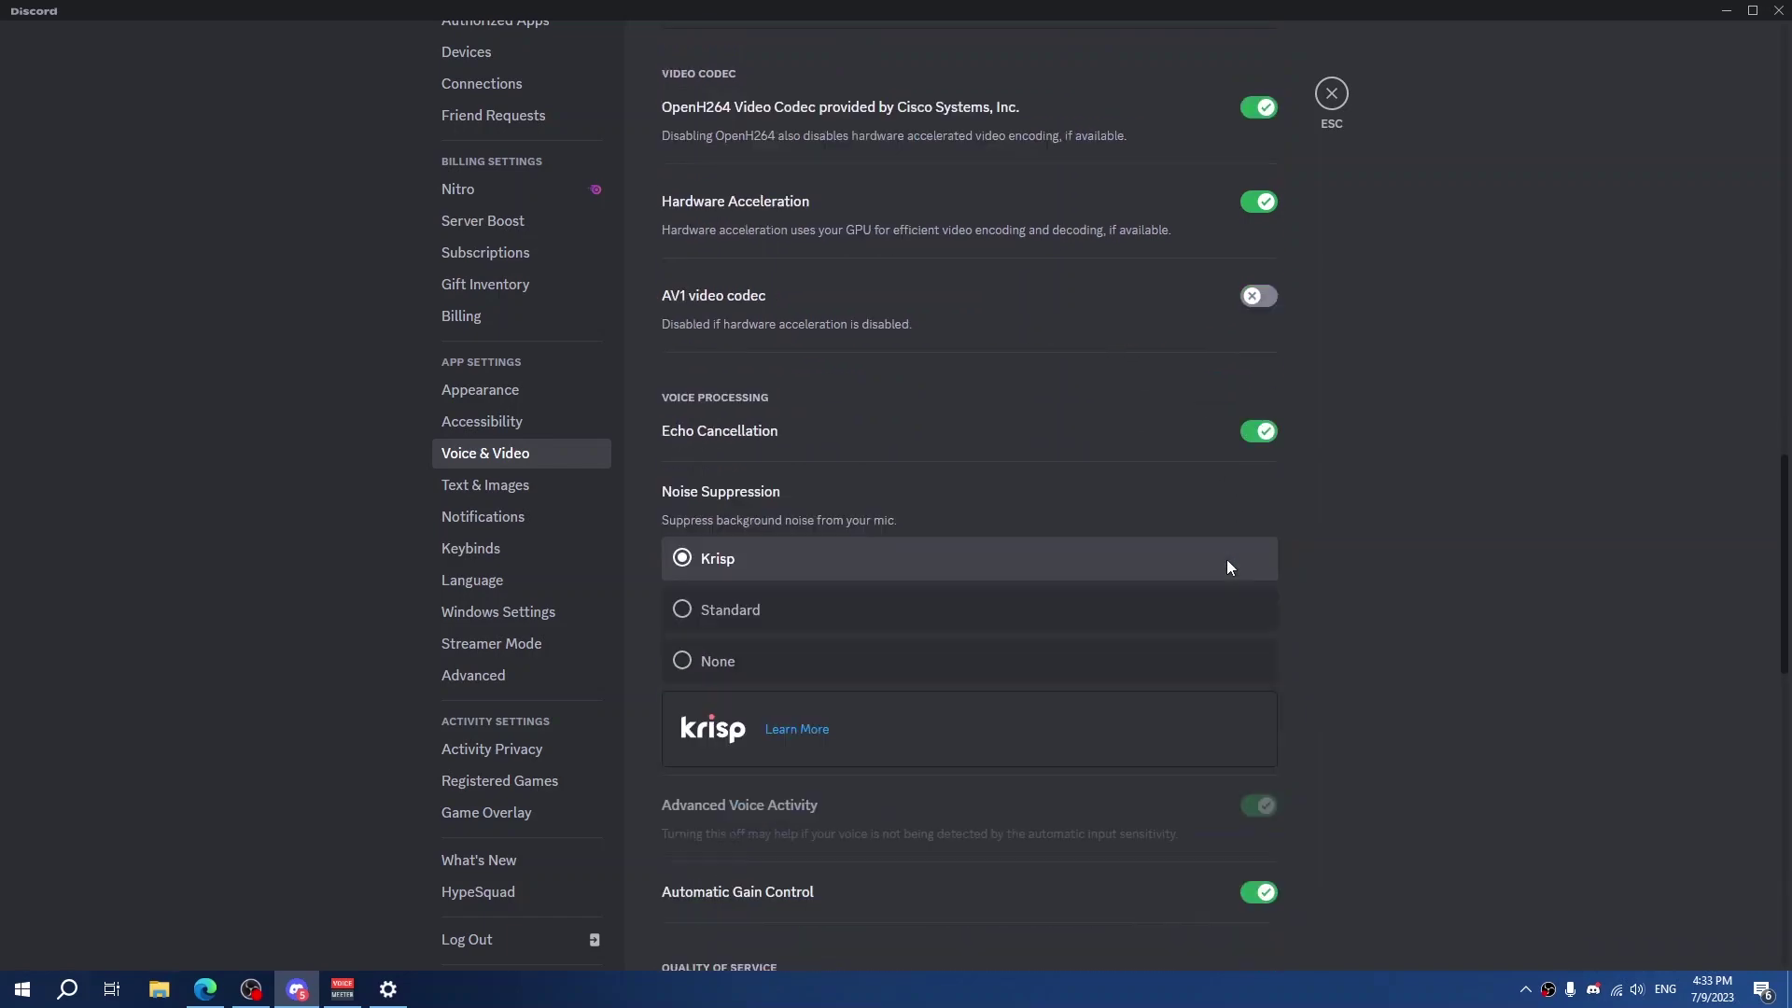
# Set Noise Suppression to None and turn off Automatic Gain Control
pyautogui.scroll(-1, 772, 556)
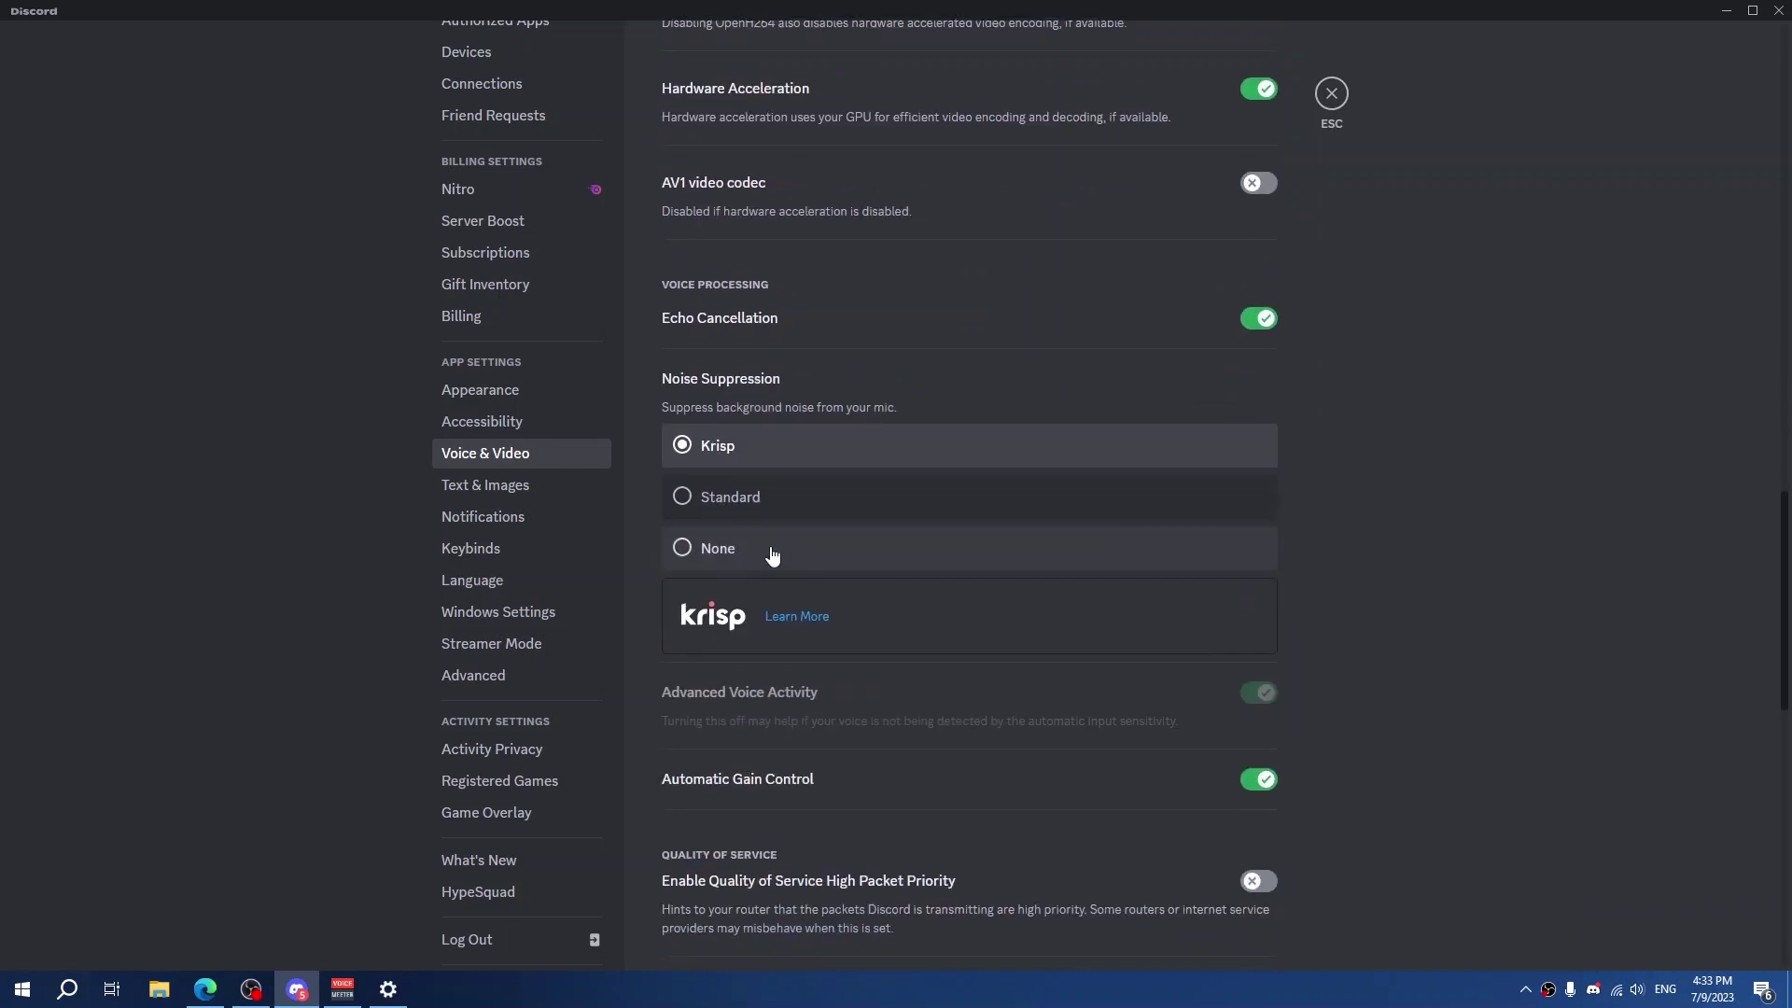
pyautogui.click(739, 563)
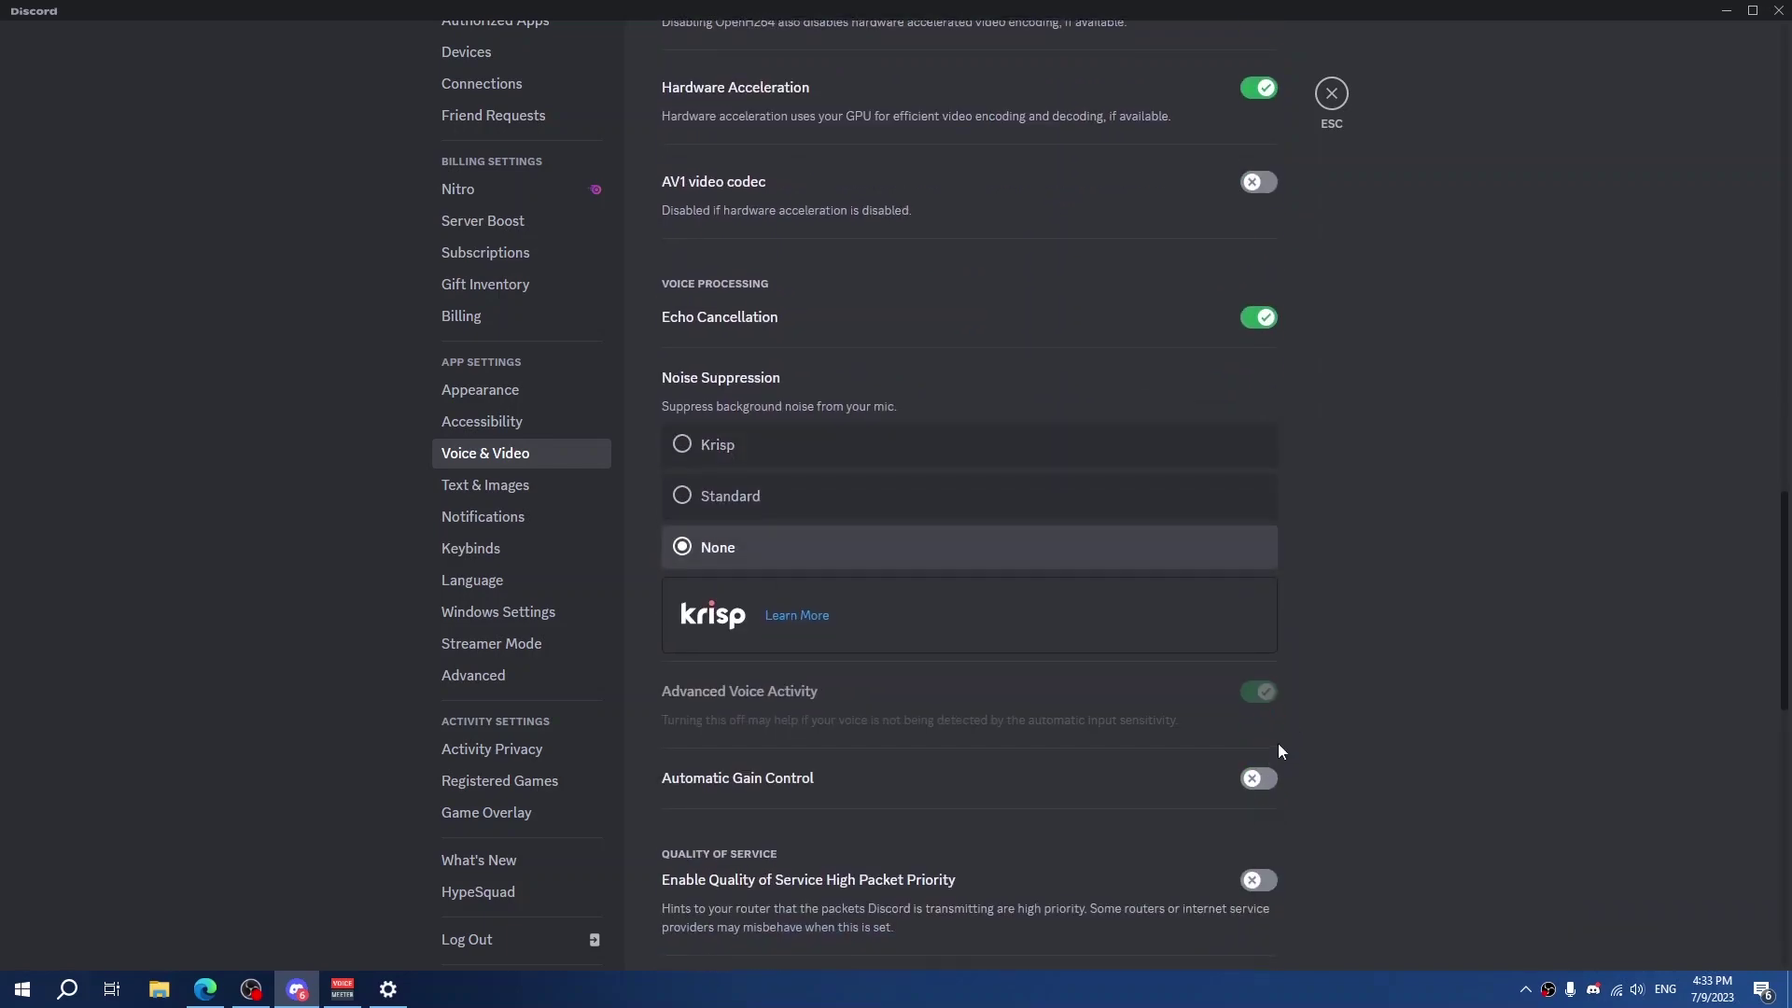
# Leave the voice settings and join the General-2 voice channel on the server
pyautogui.scroll(-3, 1281, 749)
pyautogui.scroll(4, 1301, 689)
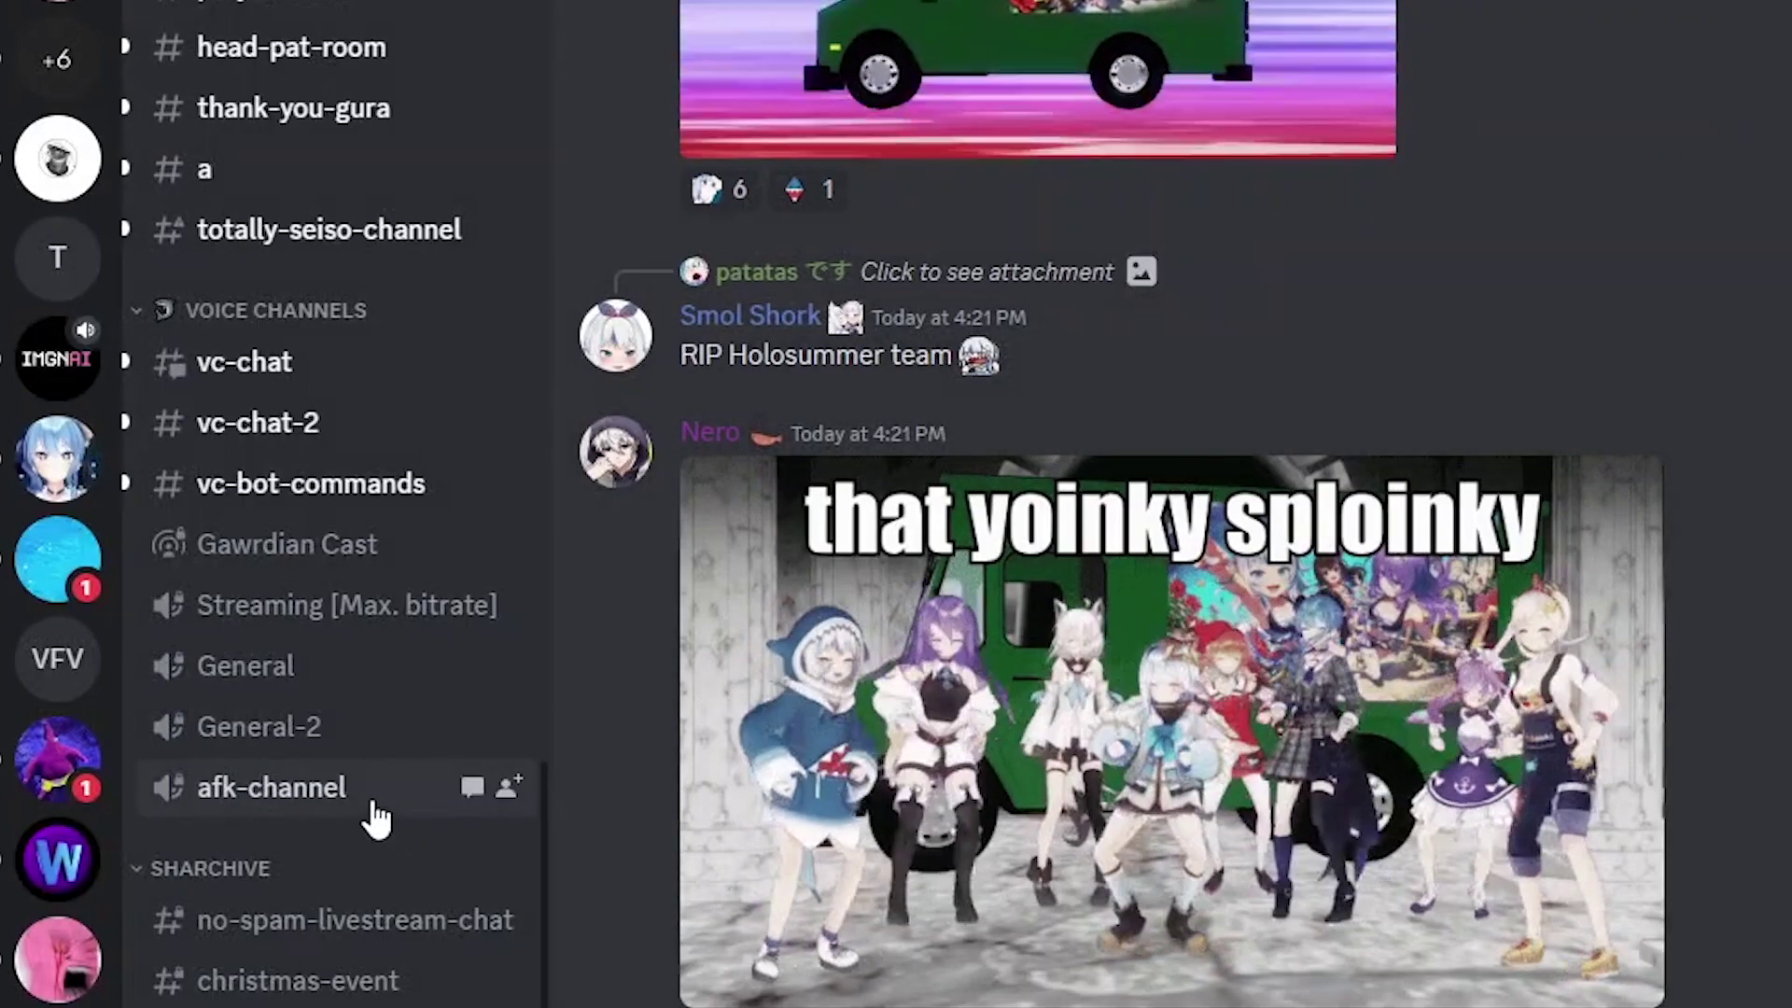
pyautogui.click(260, 728)
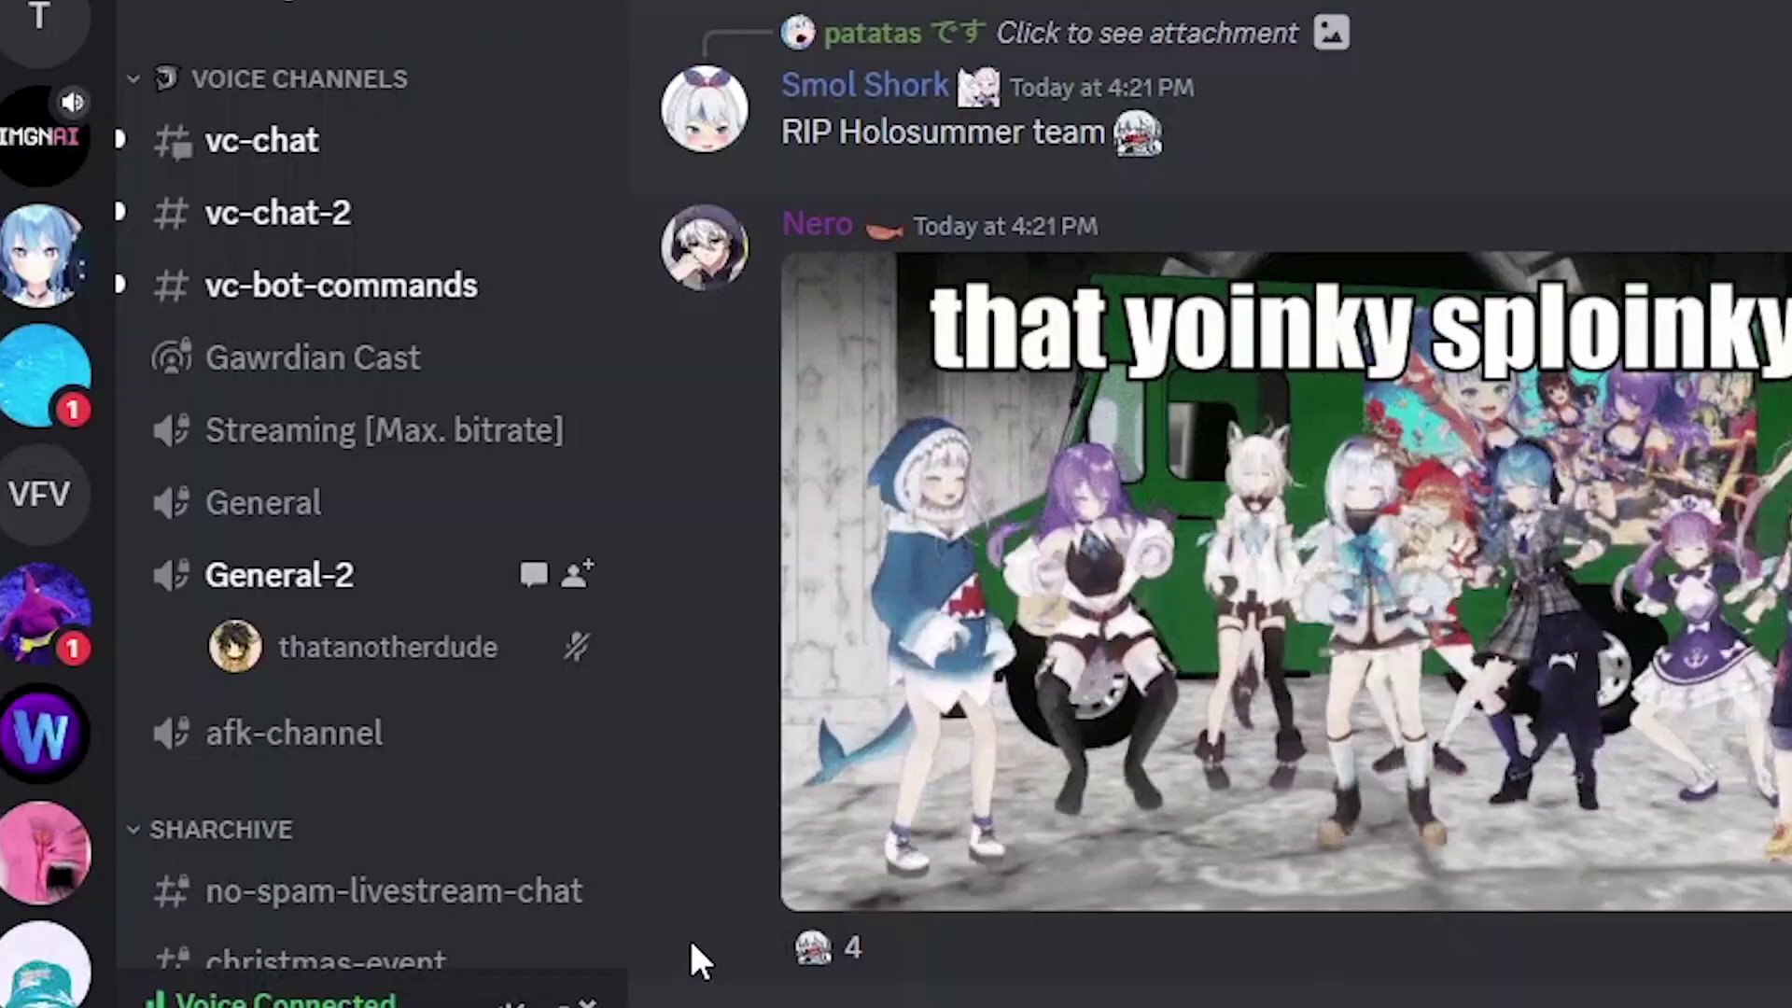